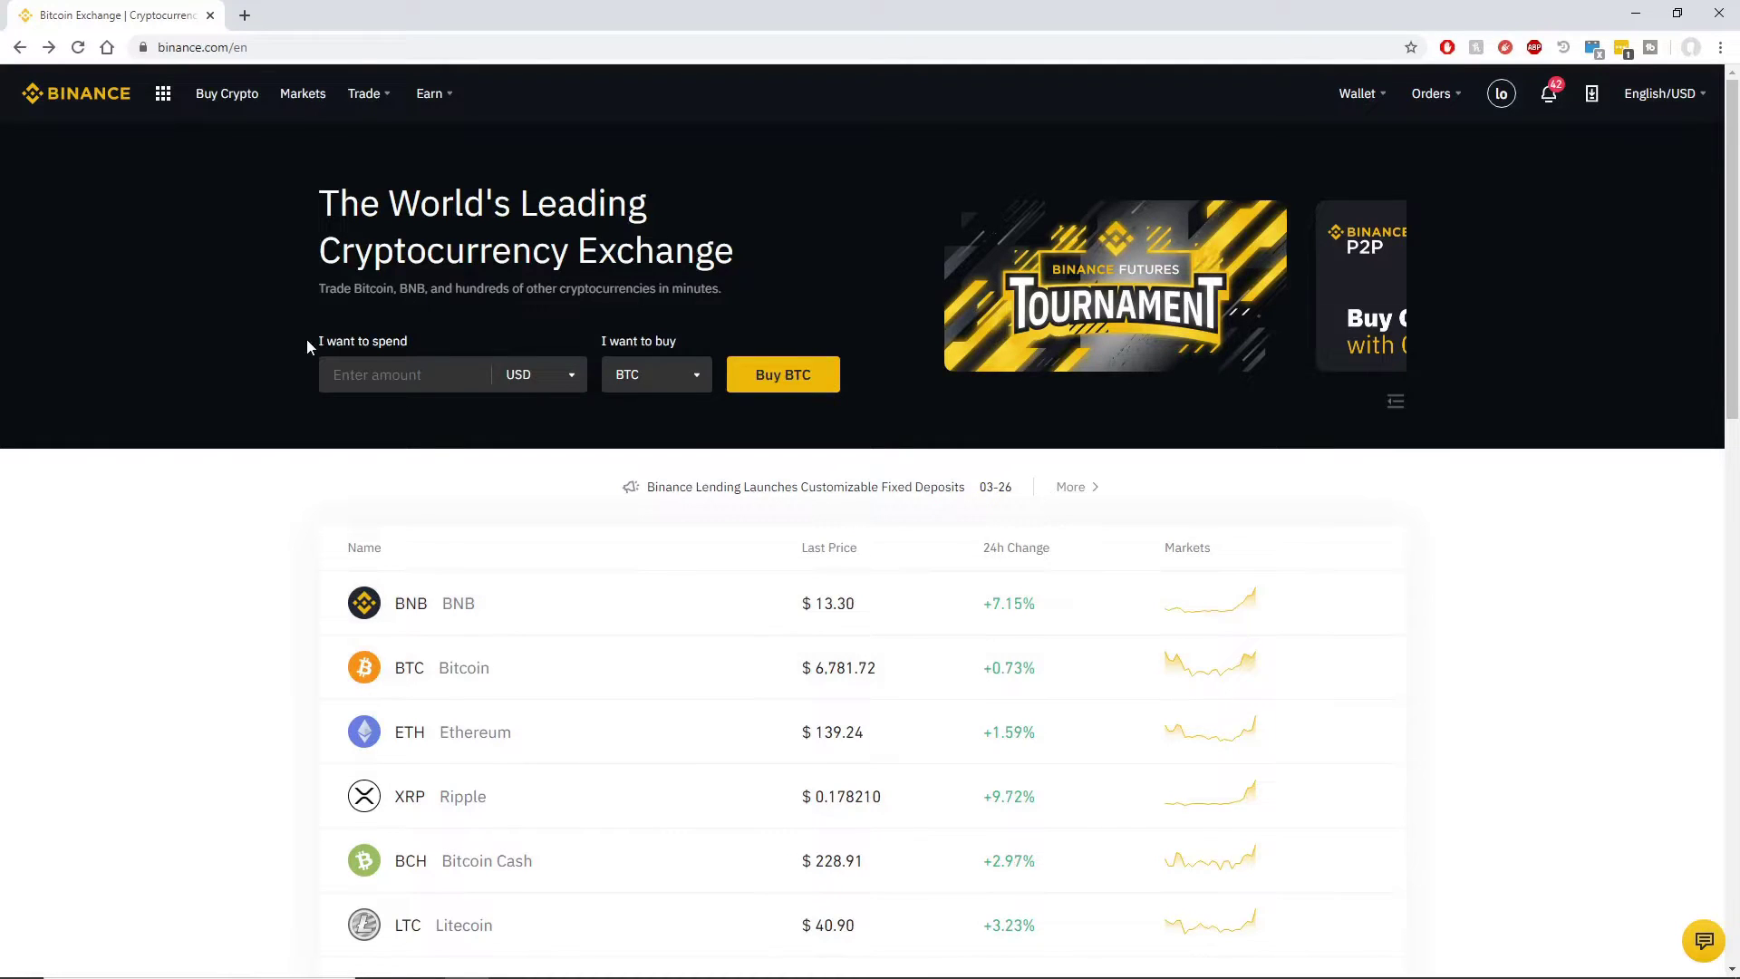
Step: Scroll down the binance.com homepage to view the BNB, BTC, ETH, XRP, BCH and LTC price list
{"action": "scroll", "coordinate": [306, 339], "scroll_direction": "down", "scroll_amount": 6}
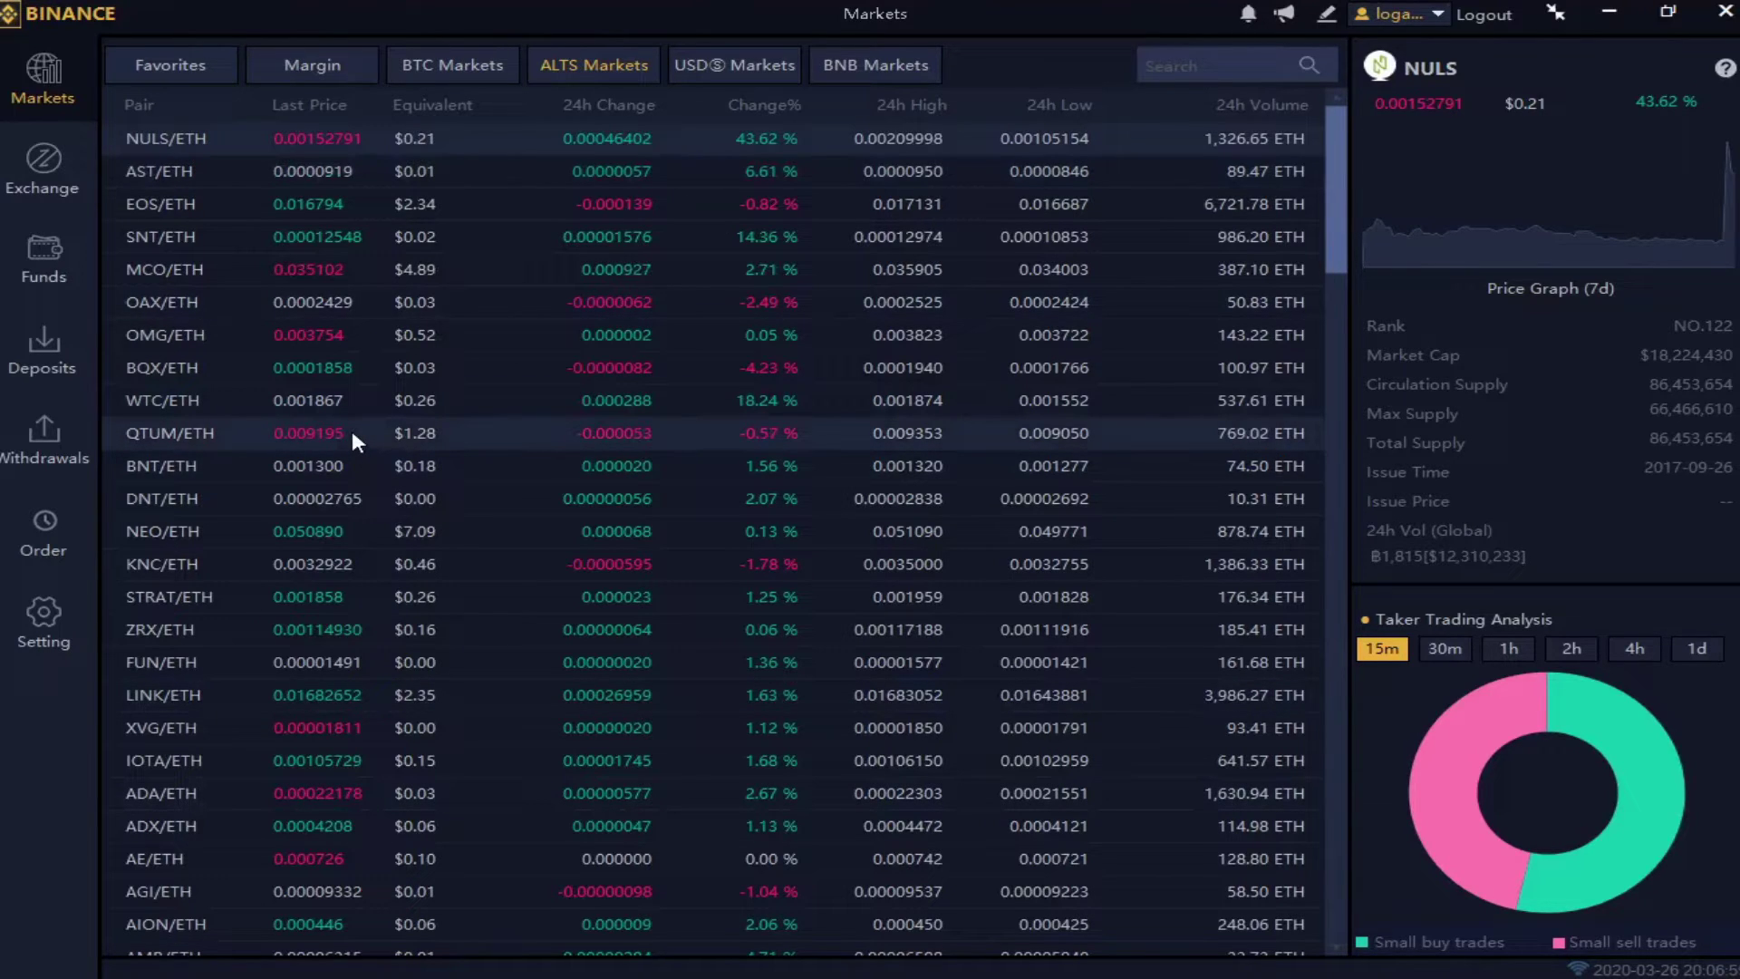
Step: Show the BTC trading pairs and rank them by 24h change, lowest then highest, then by 24h volume
{"action": "left_click", "coordinate": [458, 76]}
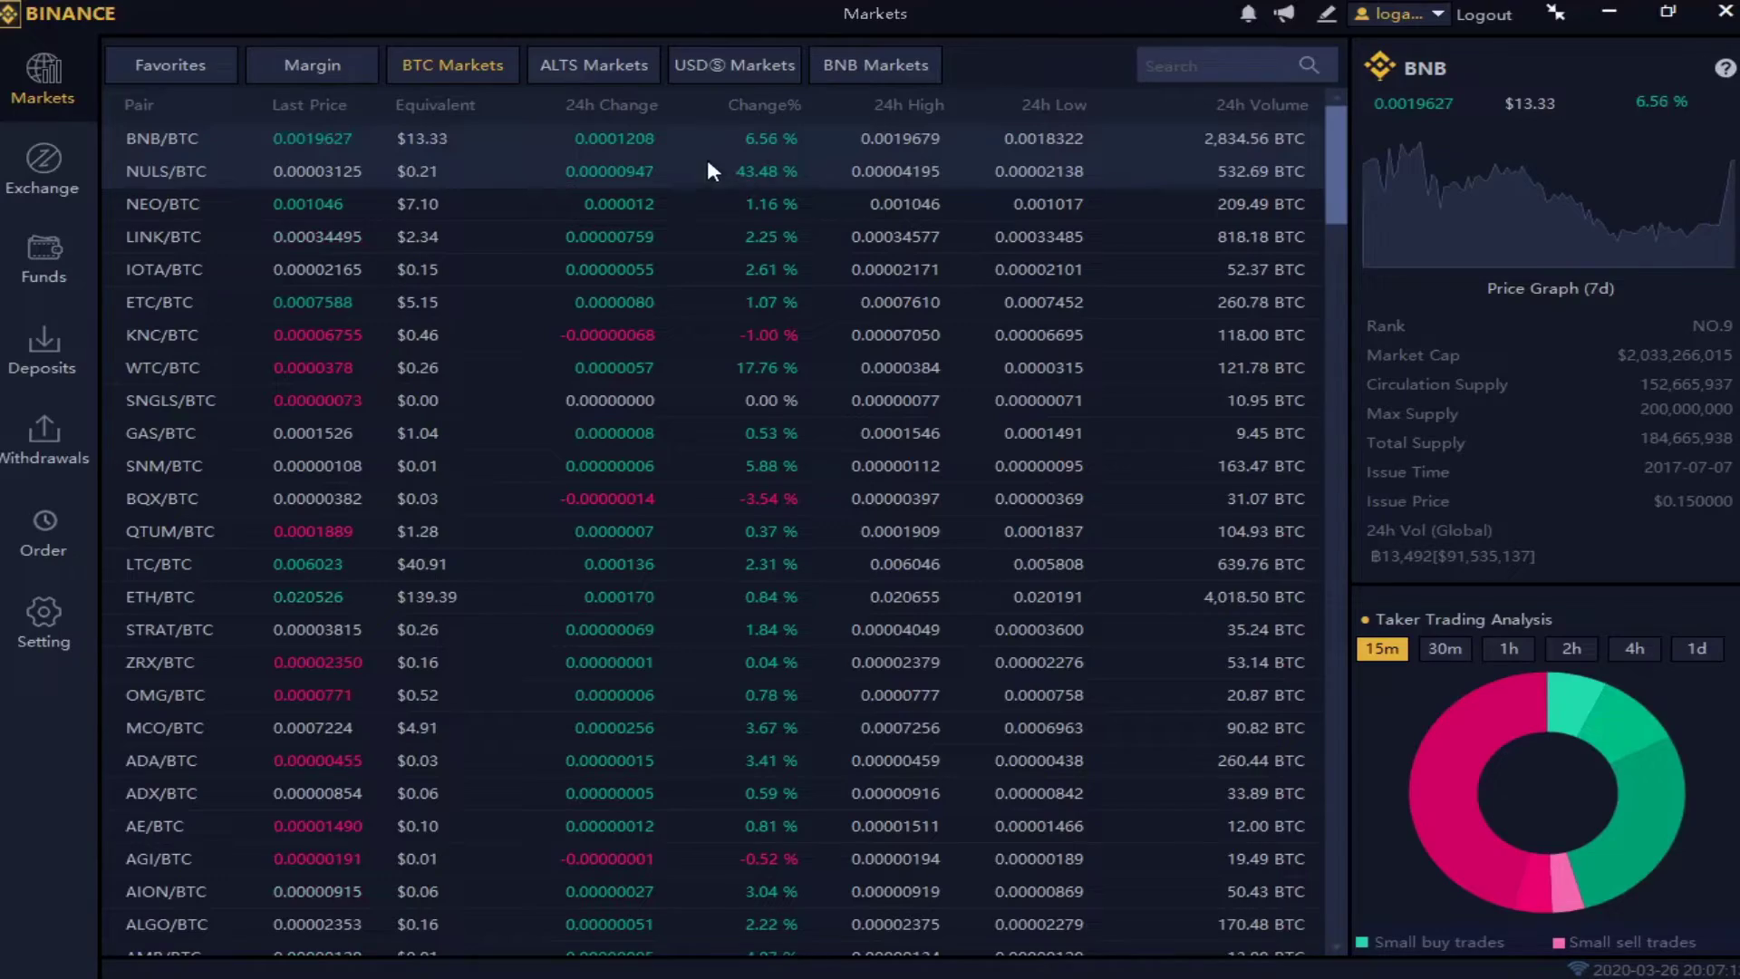
{"action": "left_click", "coordinate": [771, 103]}
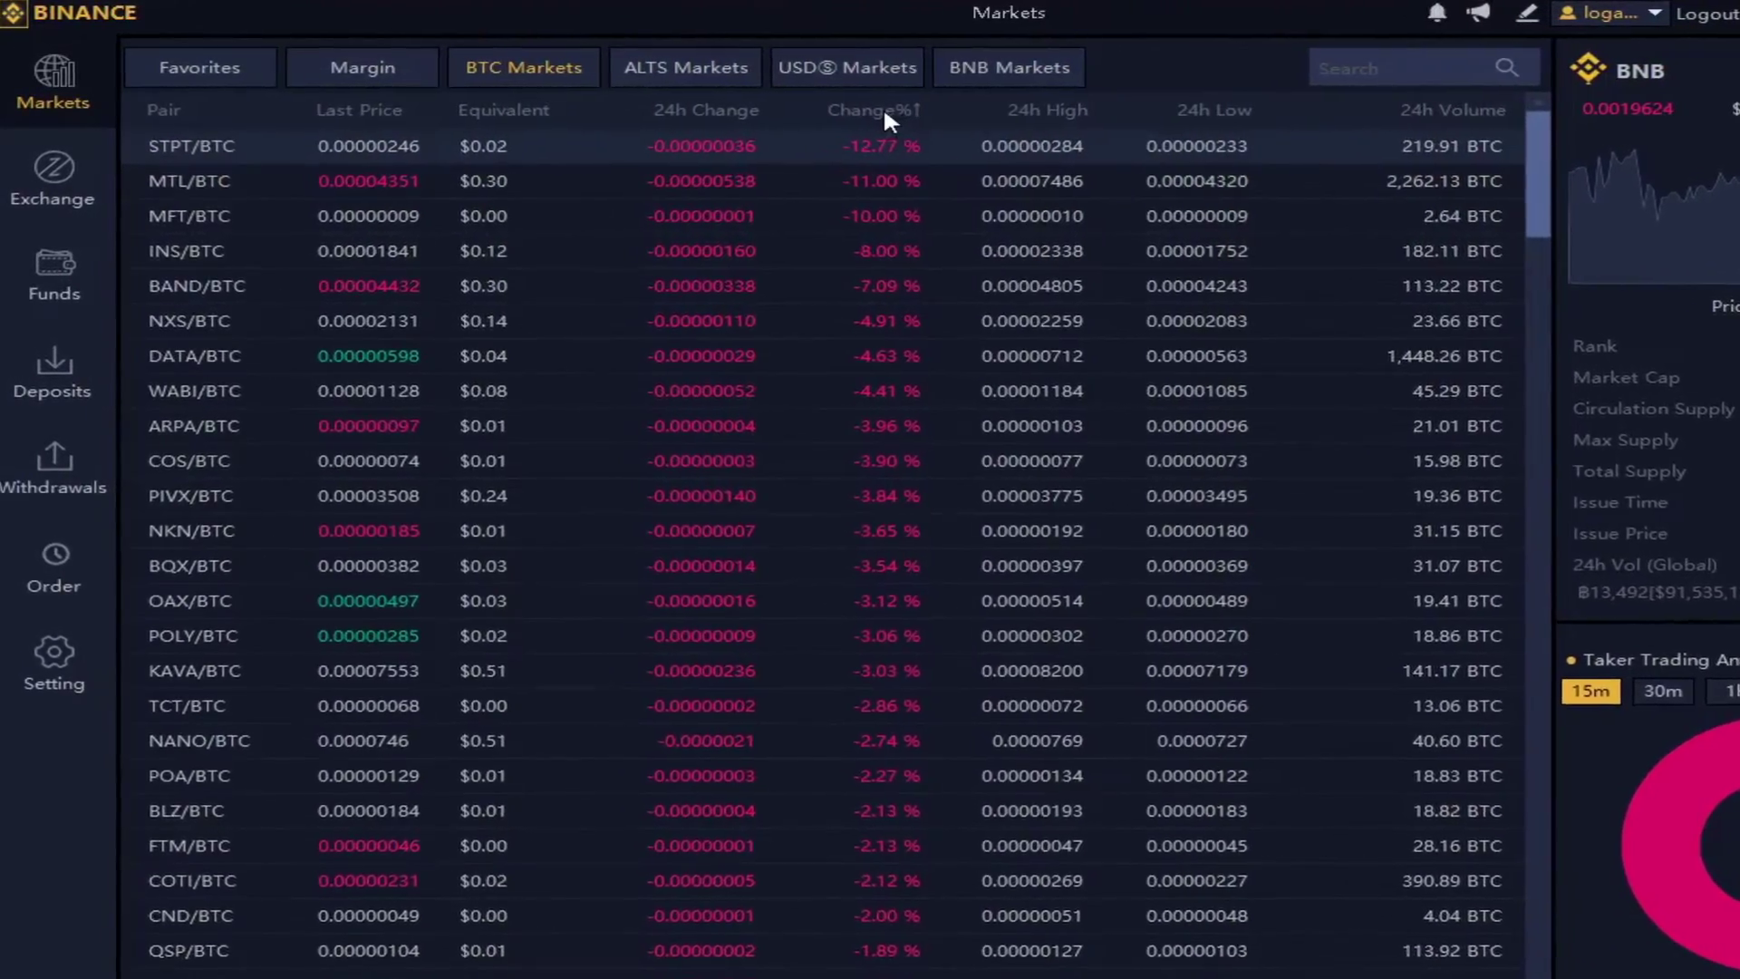
{"action": "left_click", "coordinate": [856, 110]}
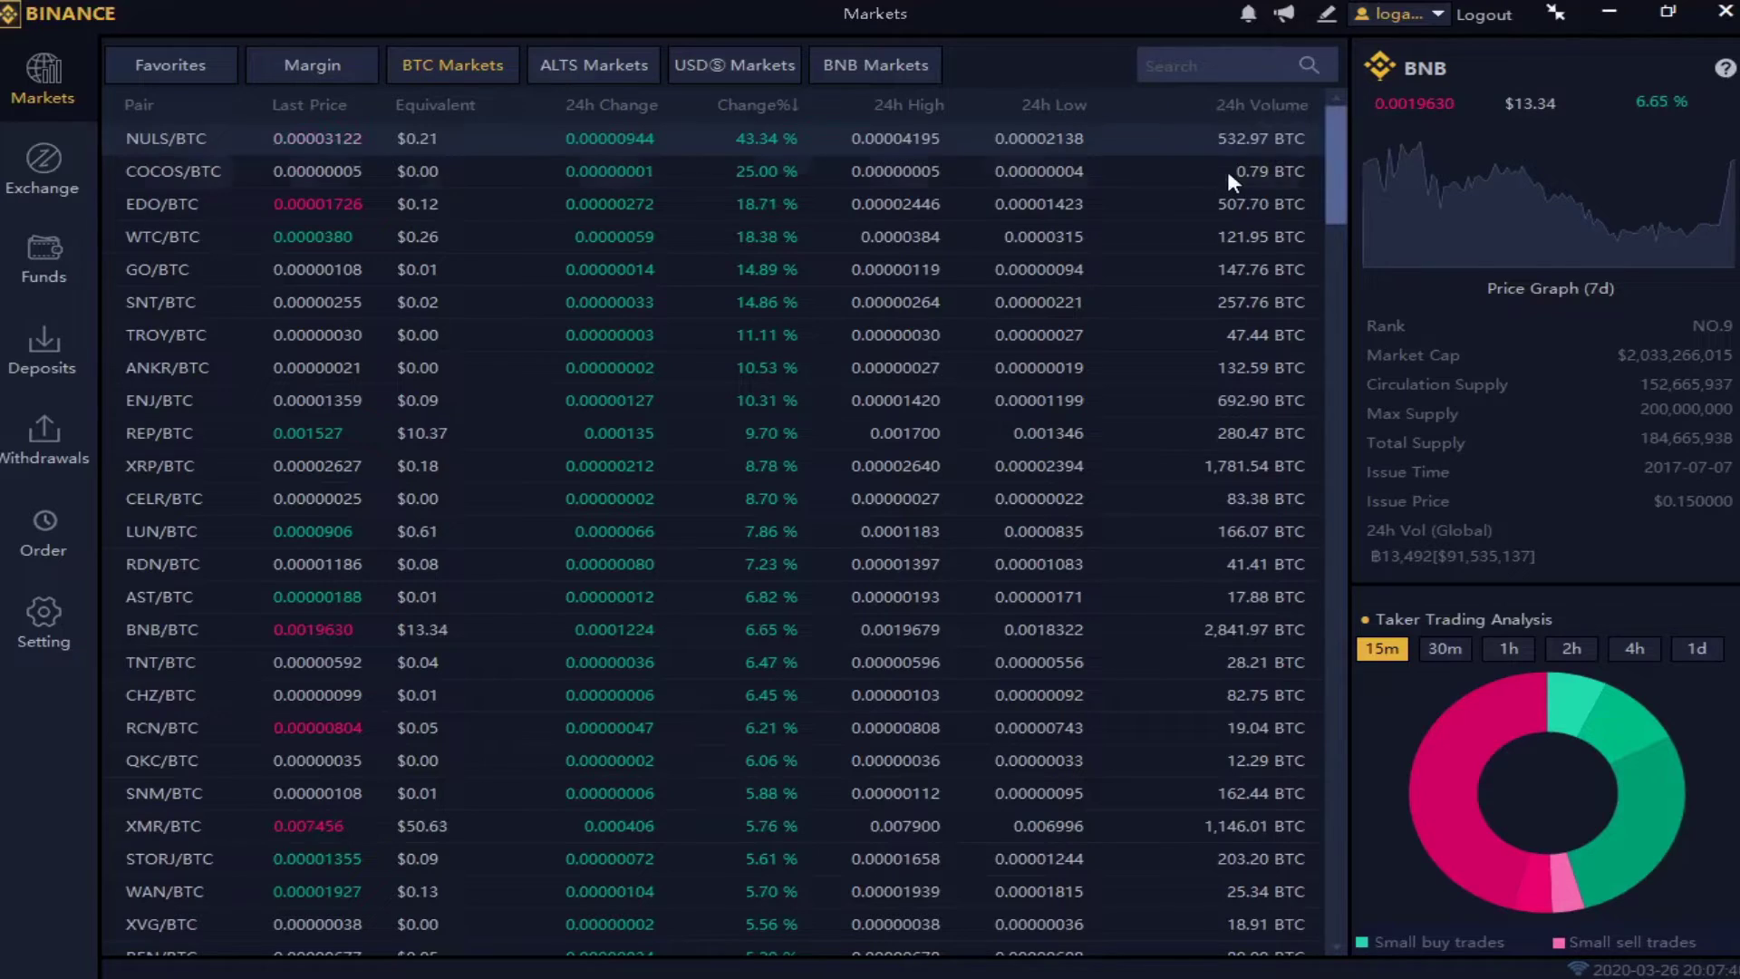
{"action": "left_click", "coordinate": [1265, 102]}
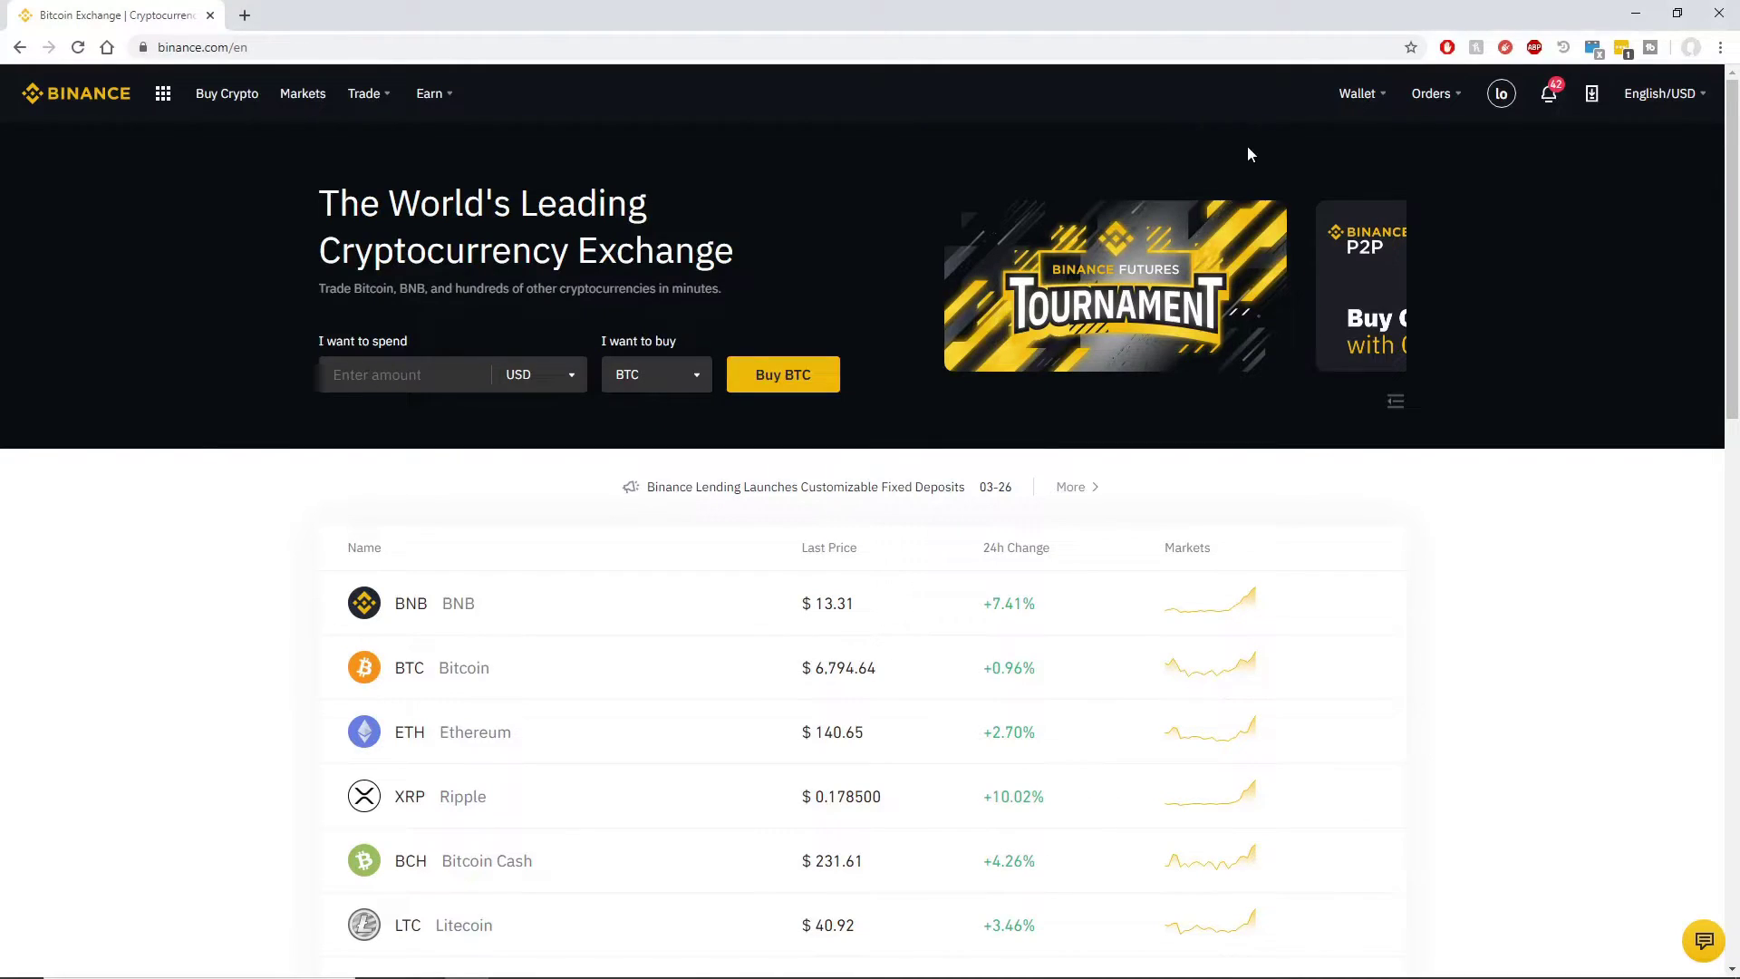
Step: Go to the Binance Spot Wallet and open its crypto deposit page
{"action": "mouse_move", "coordinate": [1390, 94]}
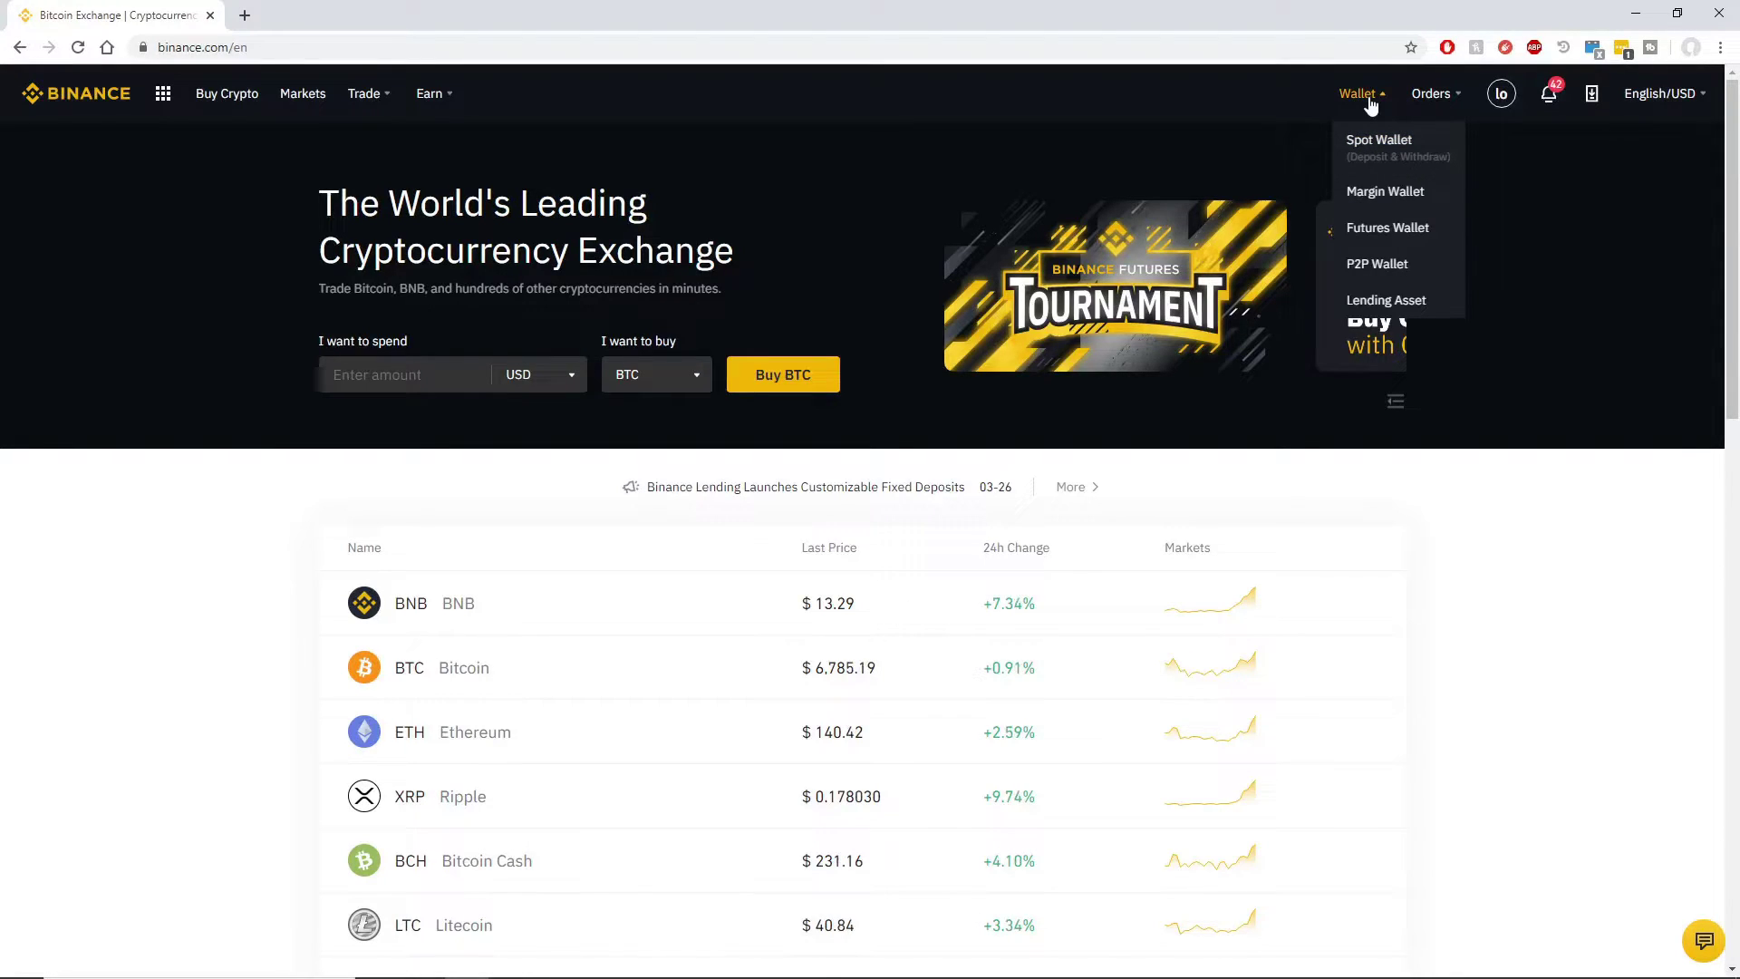
{"action": "left_click", "coordinate": [1372, 150]}
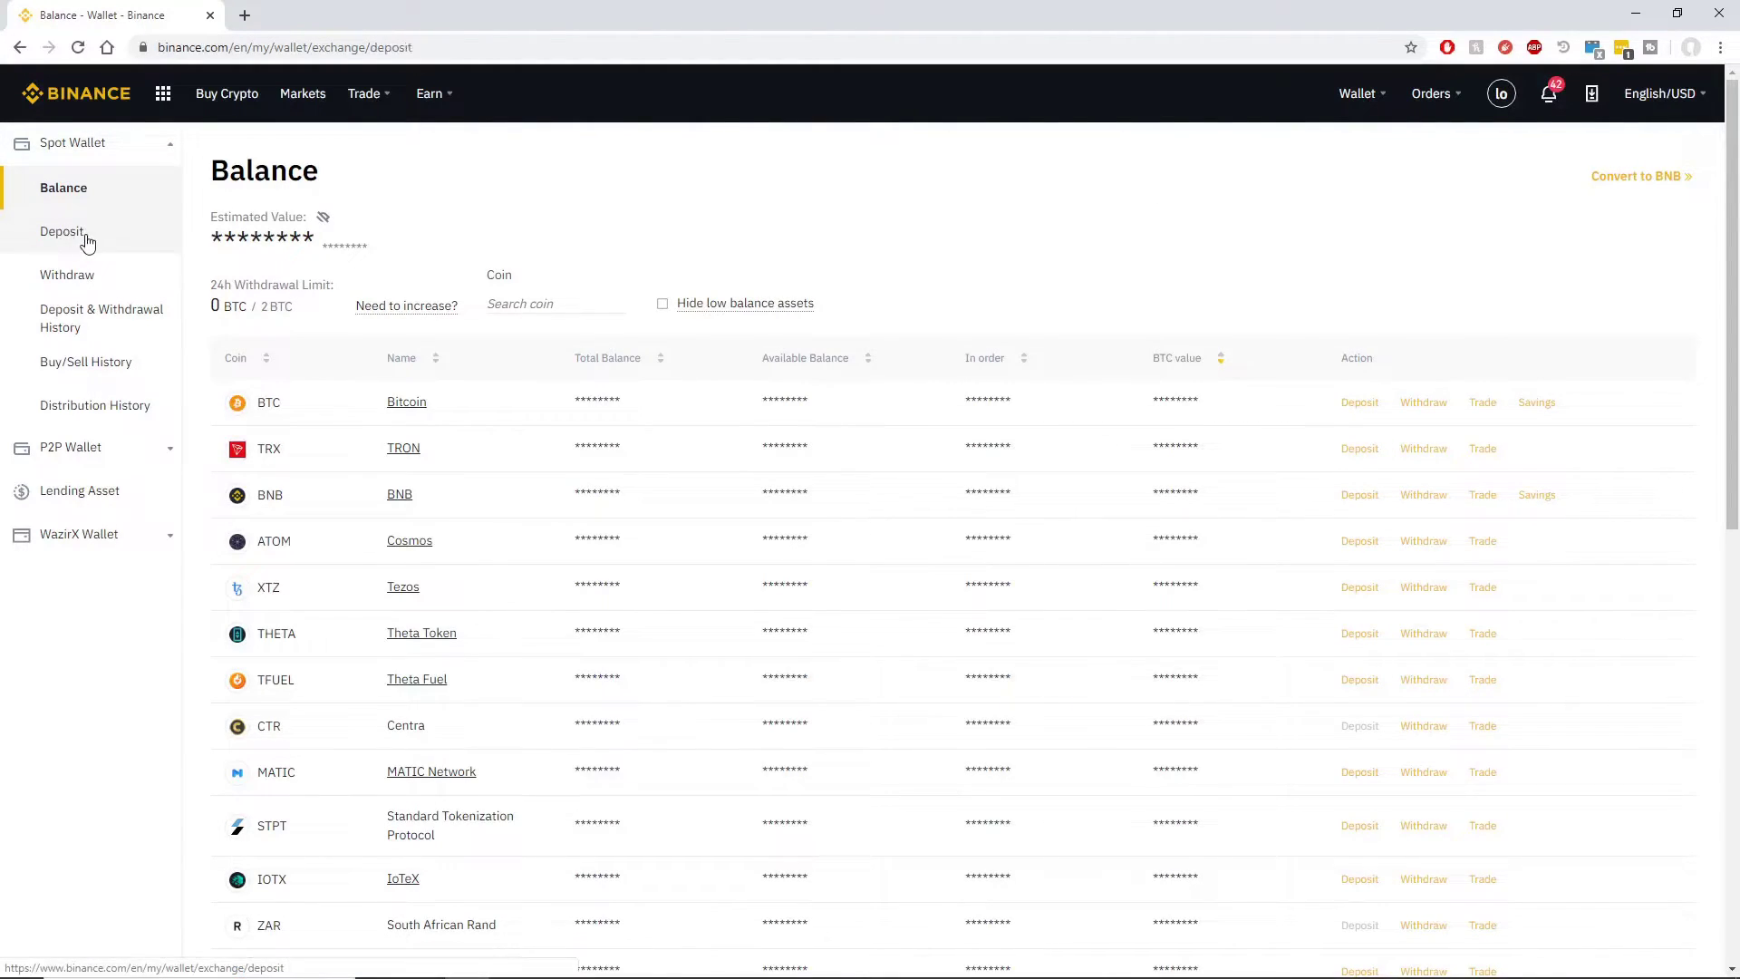
{"action": "left_click", "coordinate": [87, 241]}
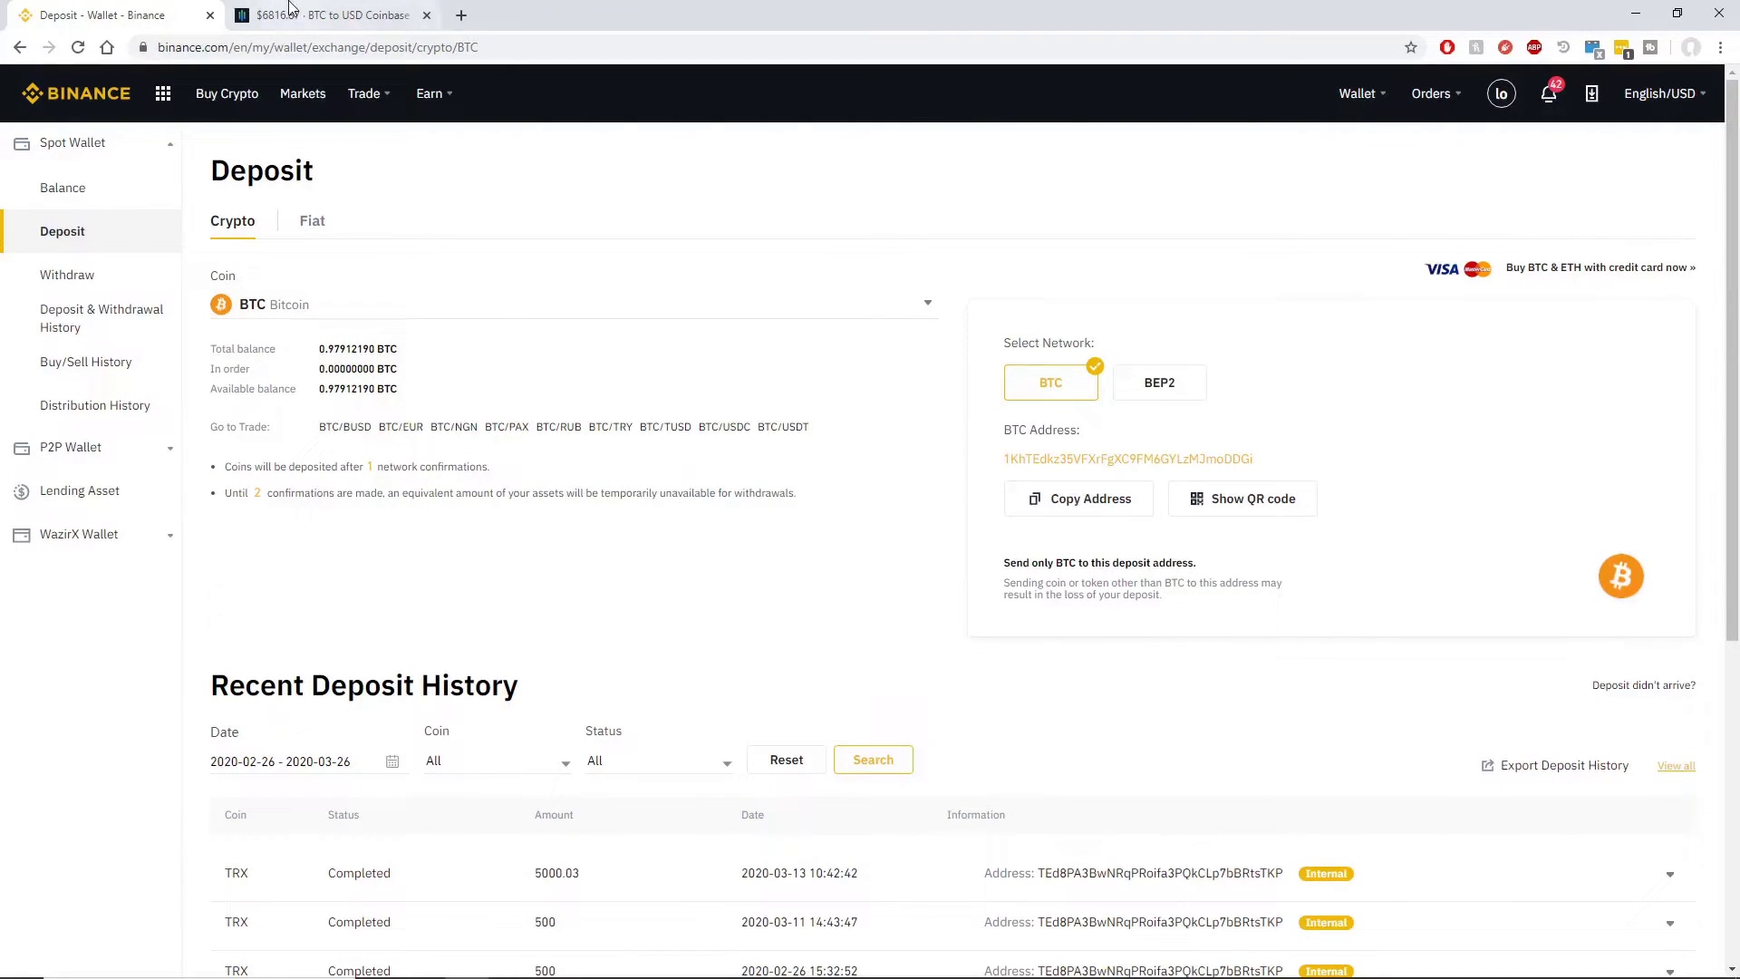
Step: In Coinbase Pro, start a withdrawal and pick BTC by searching 'bitcoin'
{"action": "left_click", "coordinate": [290, 9]}
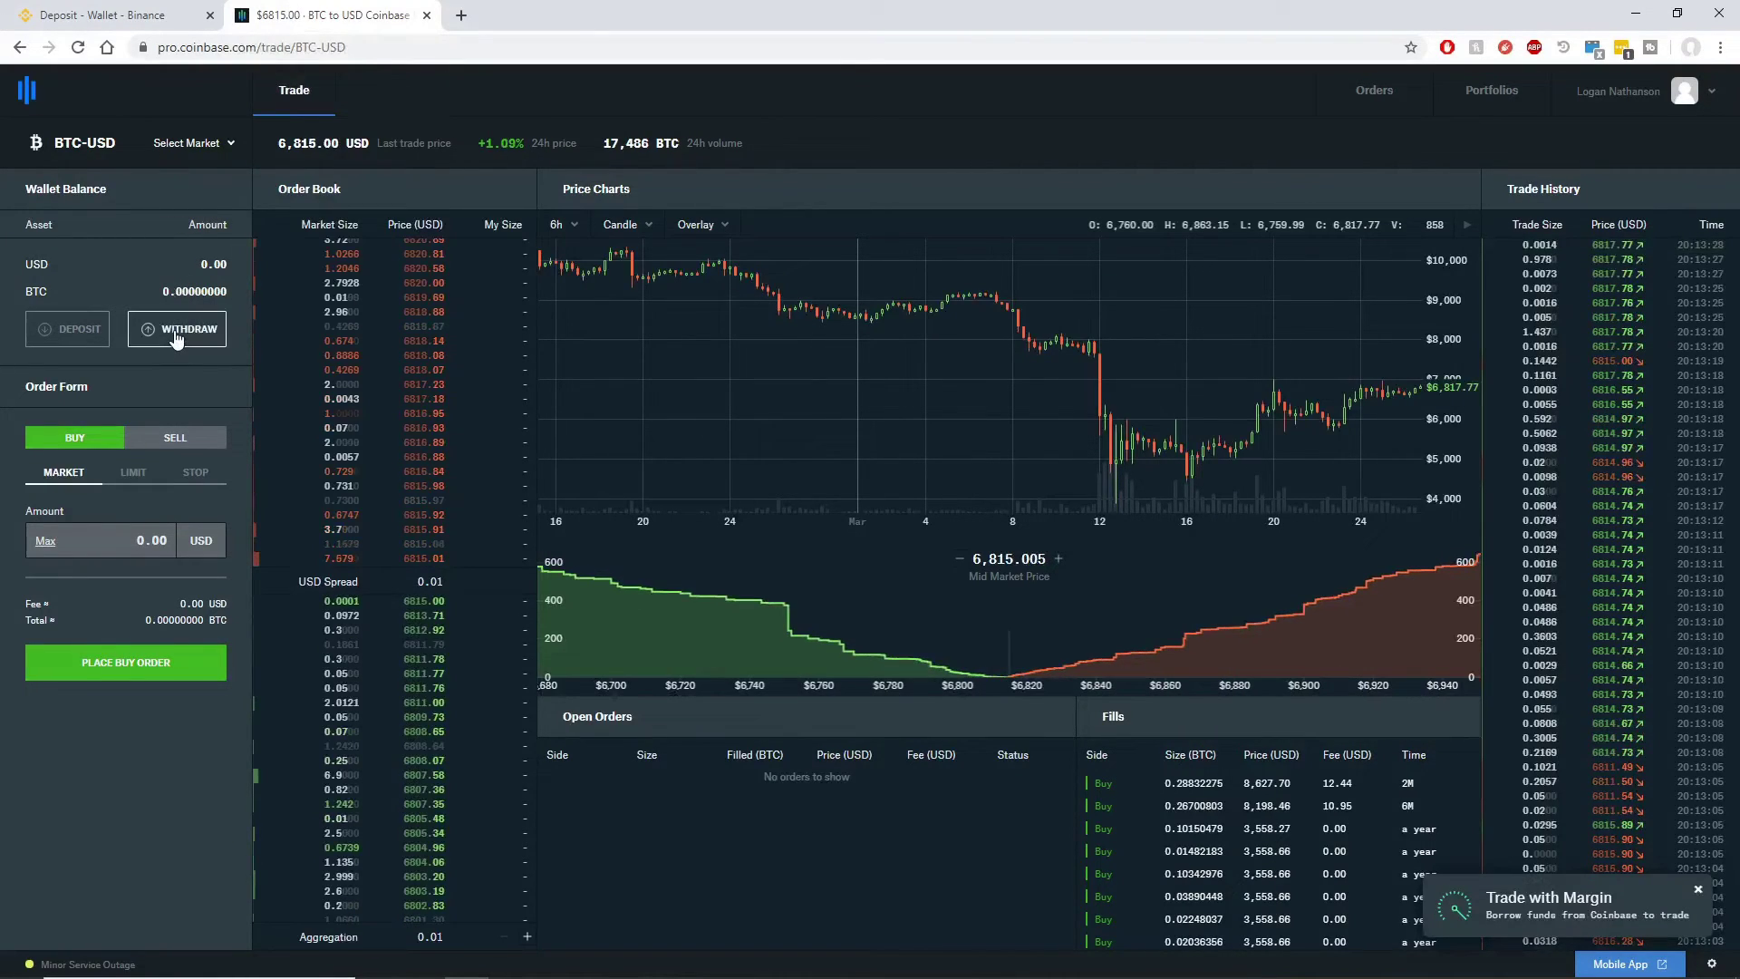
{"action": "left_click", "coordinate": [177, 331]}
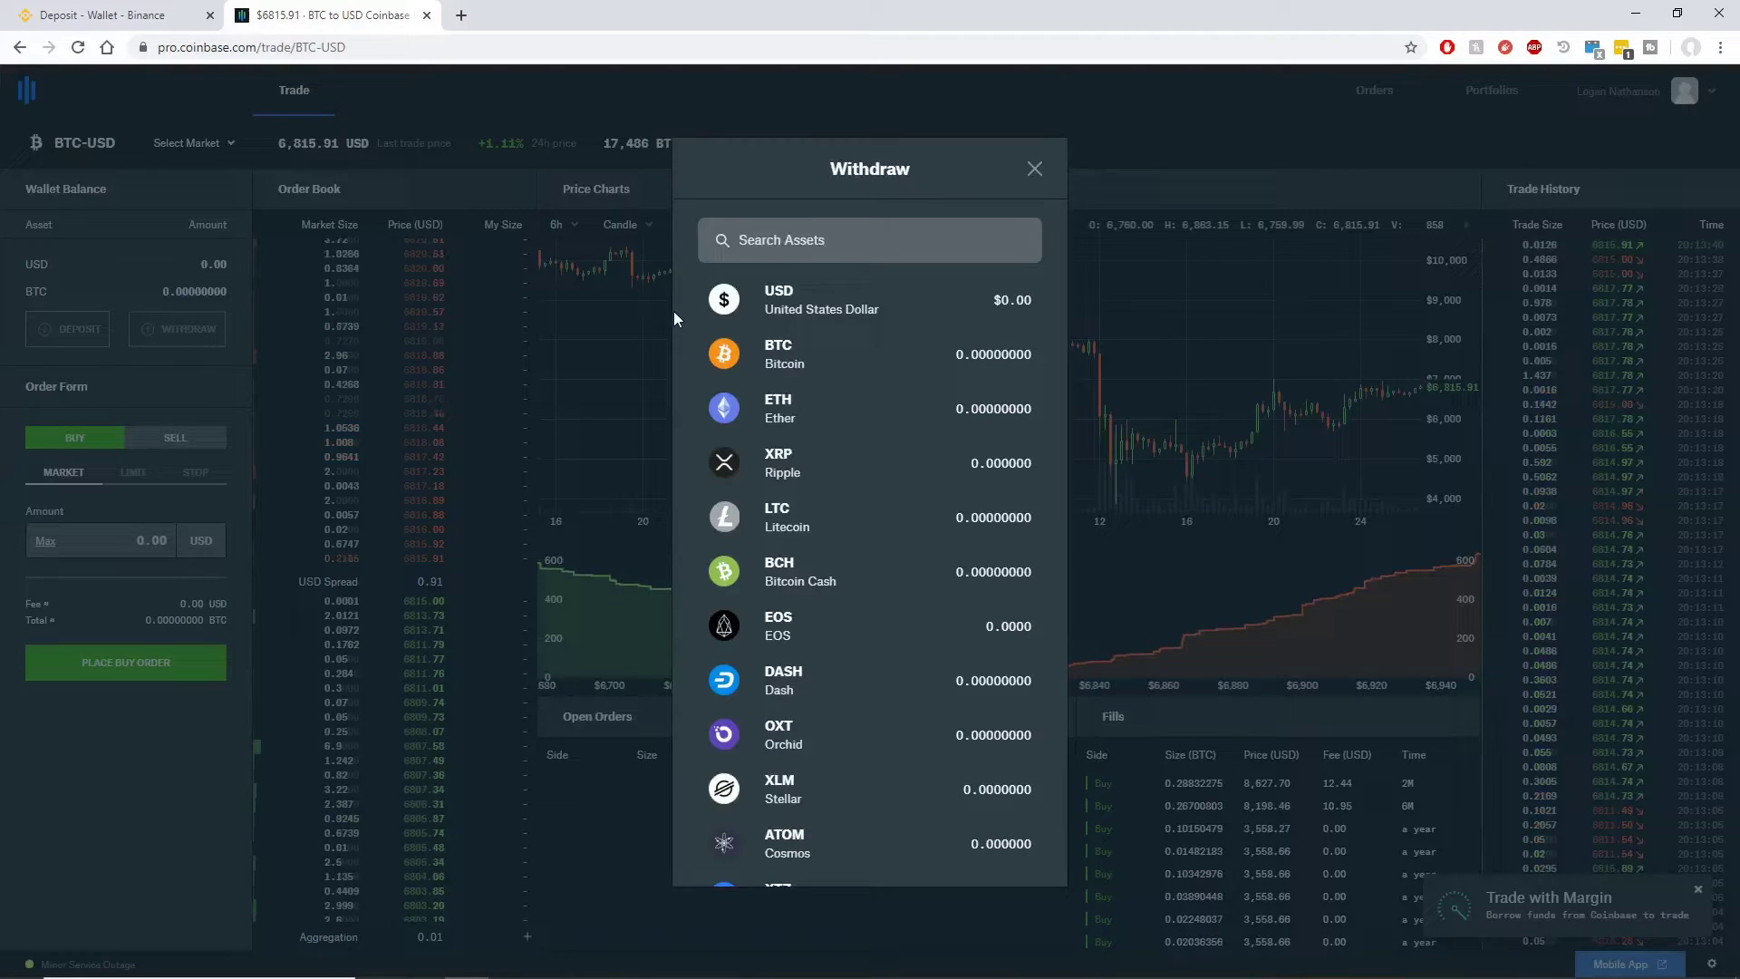
{"action": "left_click", "coordinate": [825, 246]}
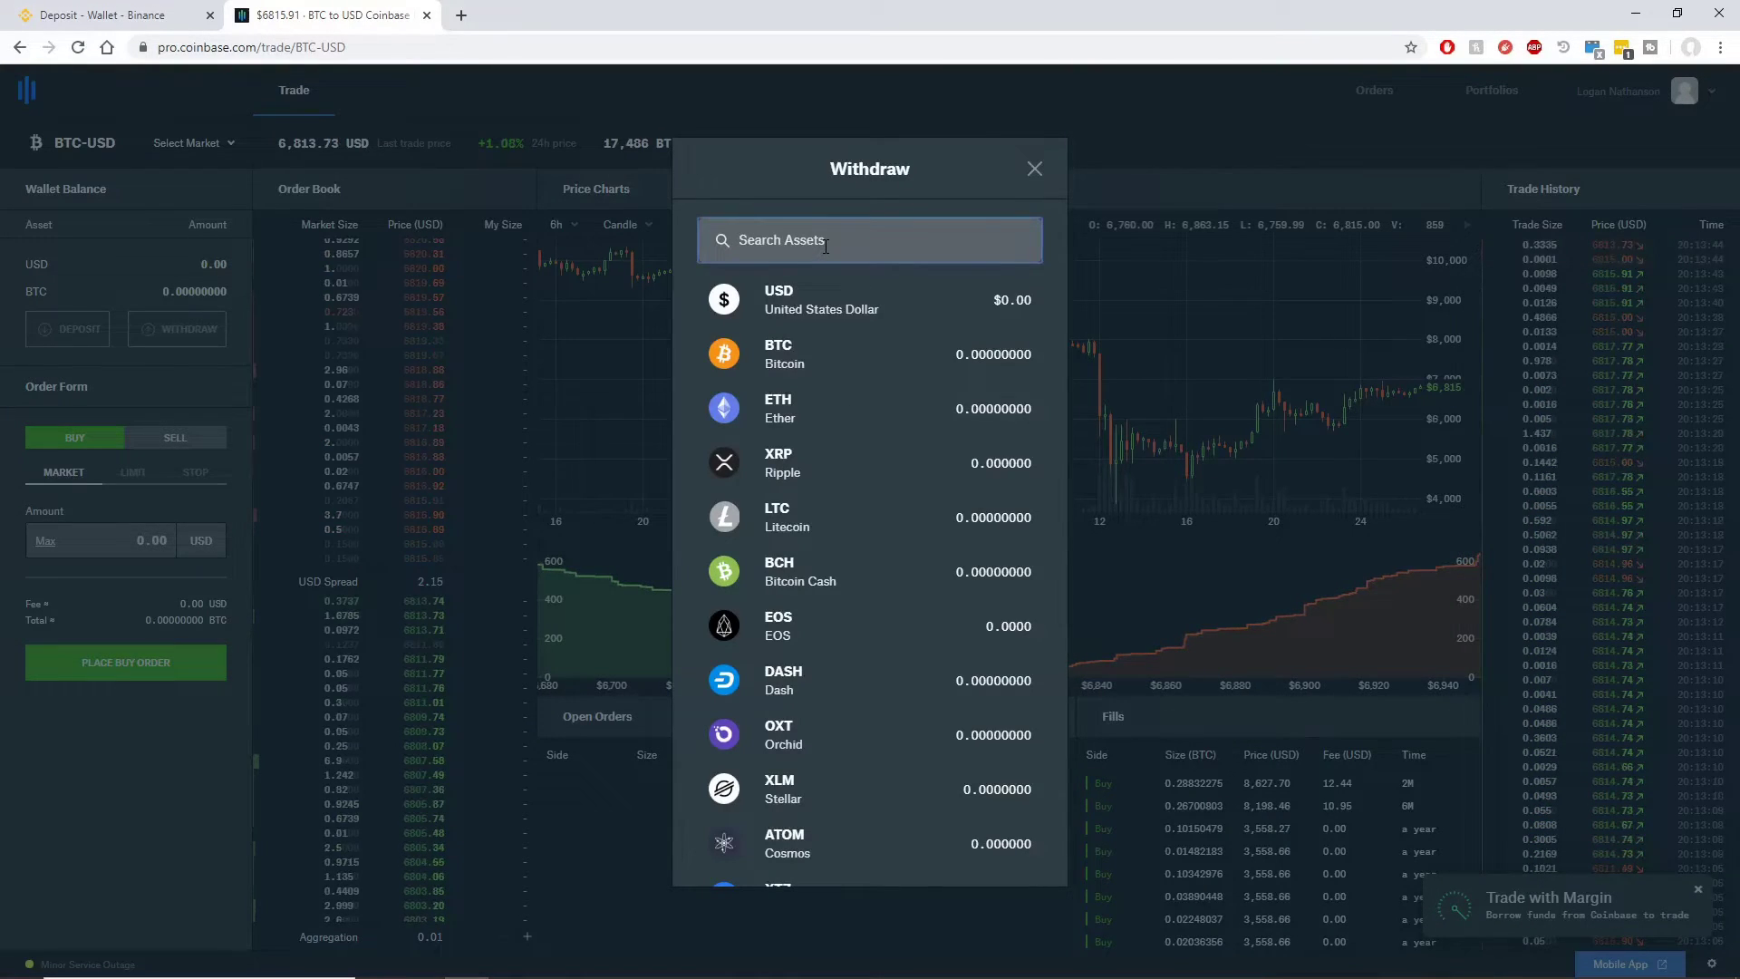
{"action": "type", "text": "bitcoin"}
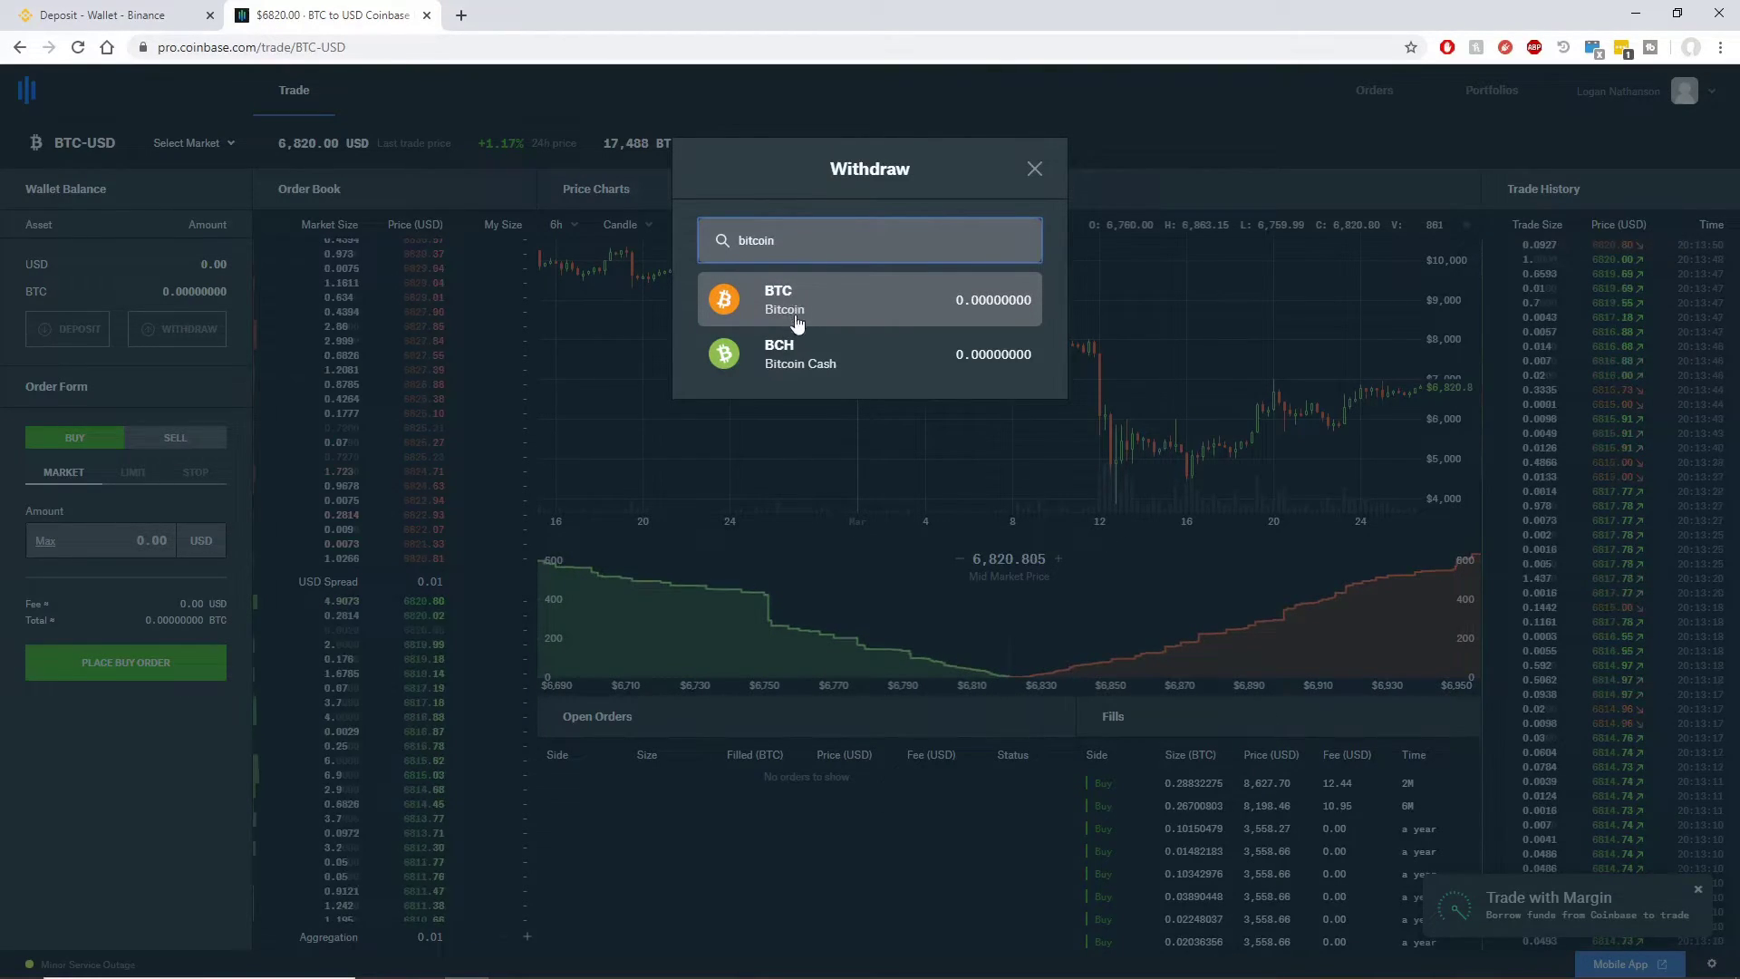
{"action": "left_click", "coordinate": [825, 317]}
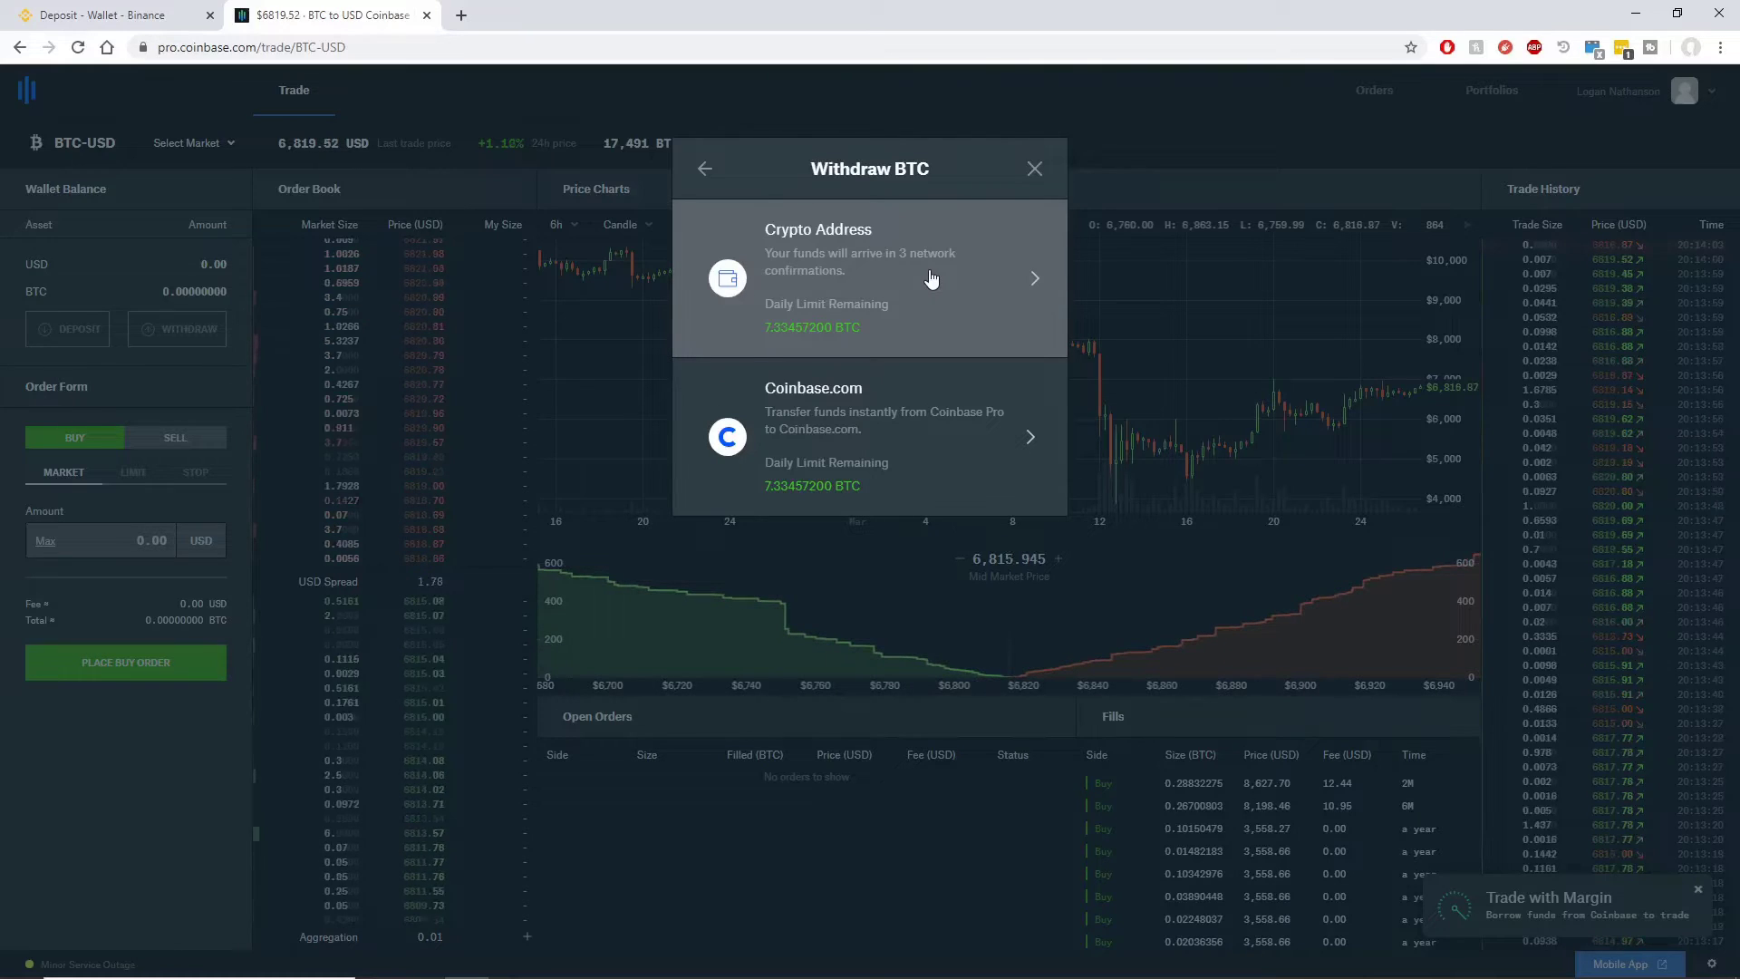
Step: Choose Crypto Address as the BTC destination, list saved addresses, then go back to Binance
{"action": "left_click", "coordinate": [930, 278]}
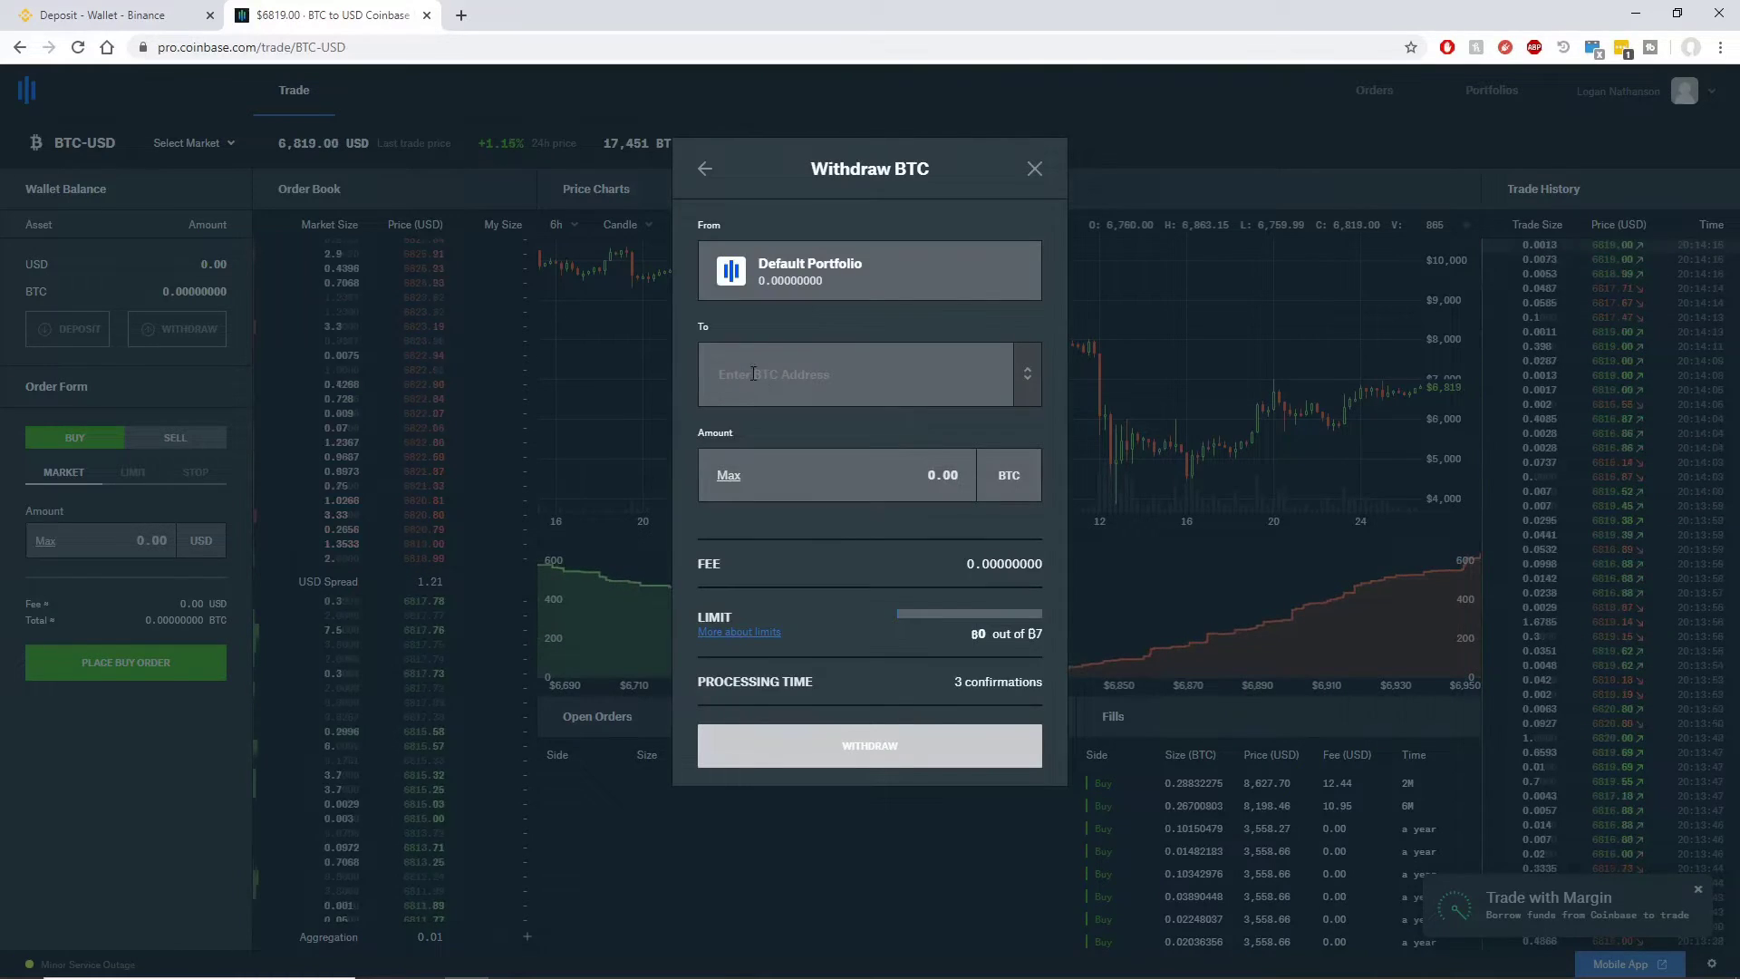
{"action": "left_click", "coordinate": [822, 379]}
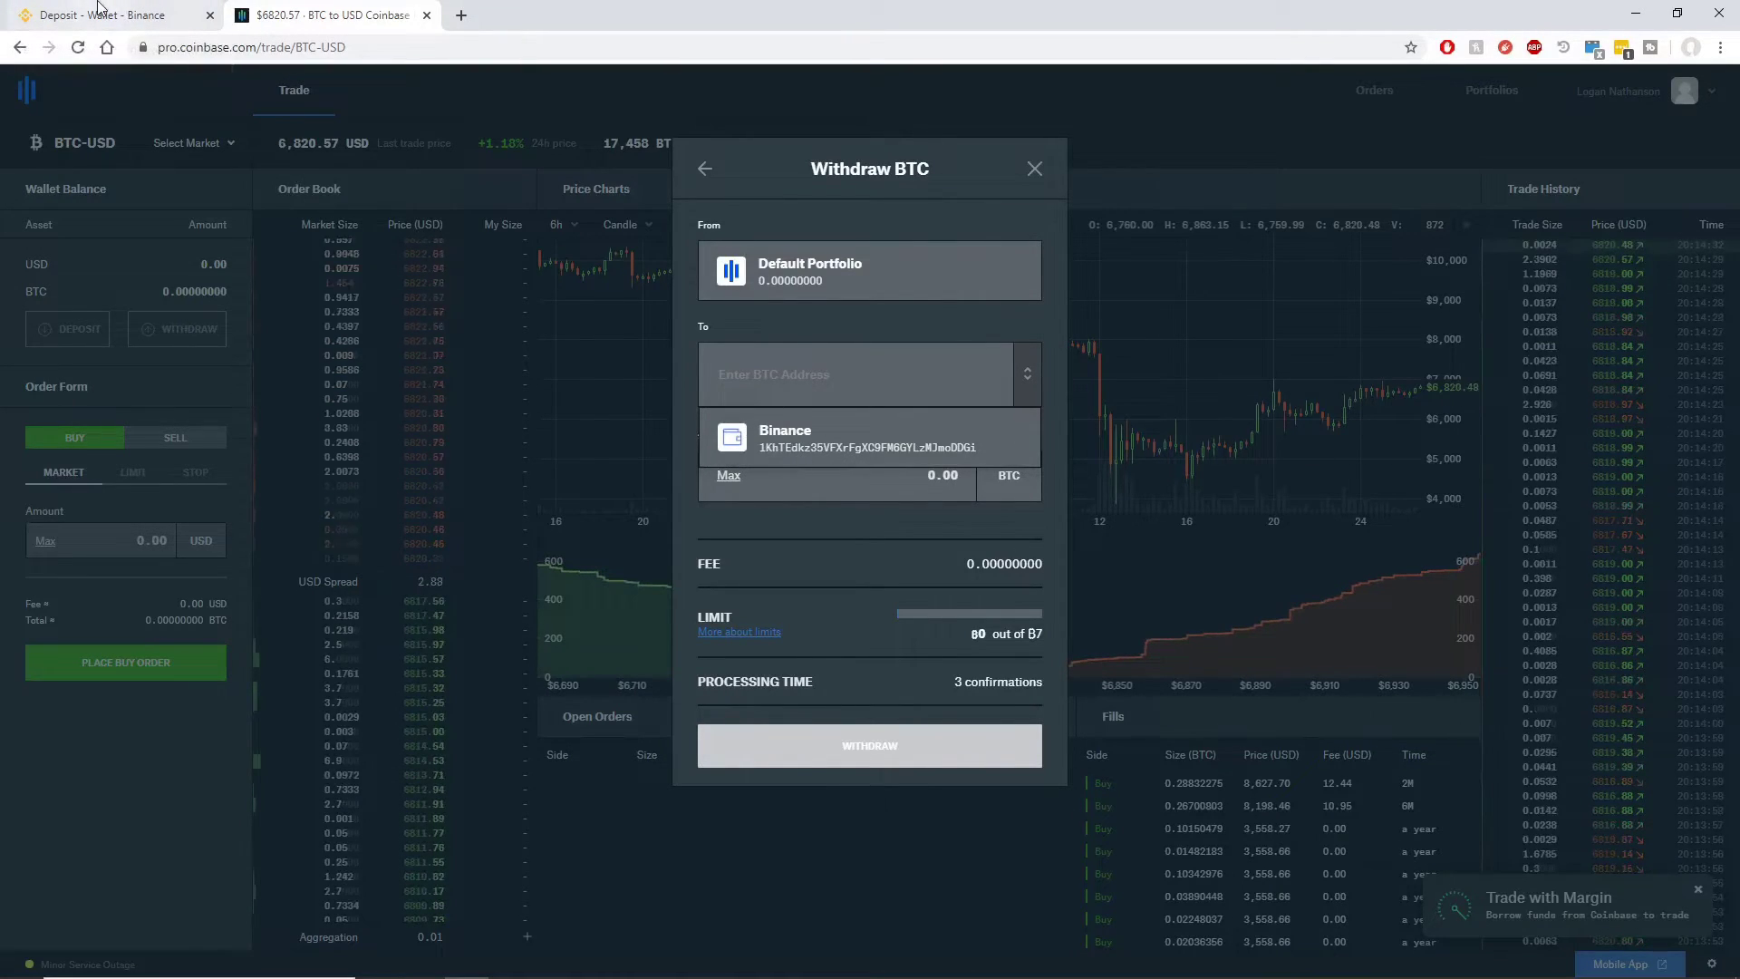
{"action": "left_click", "coordinate": [93, 12]}
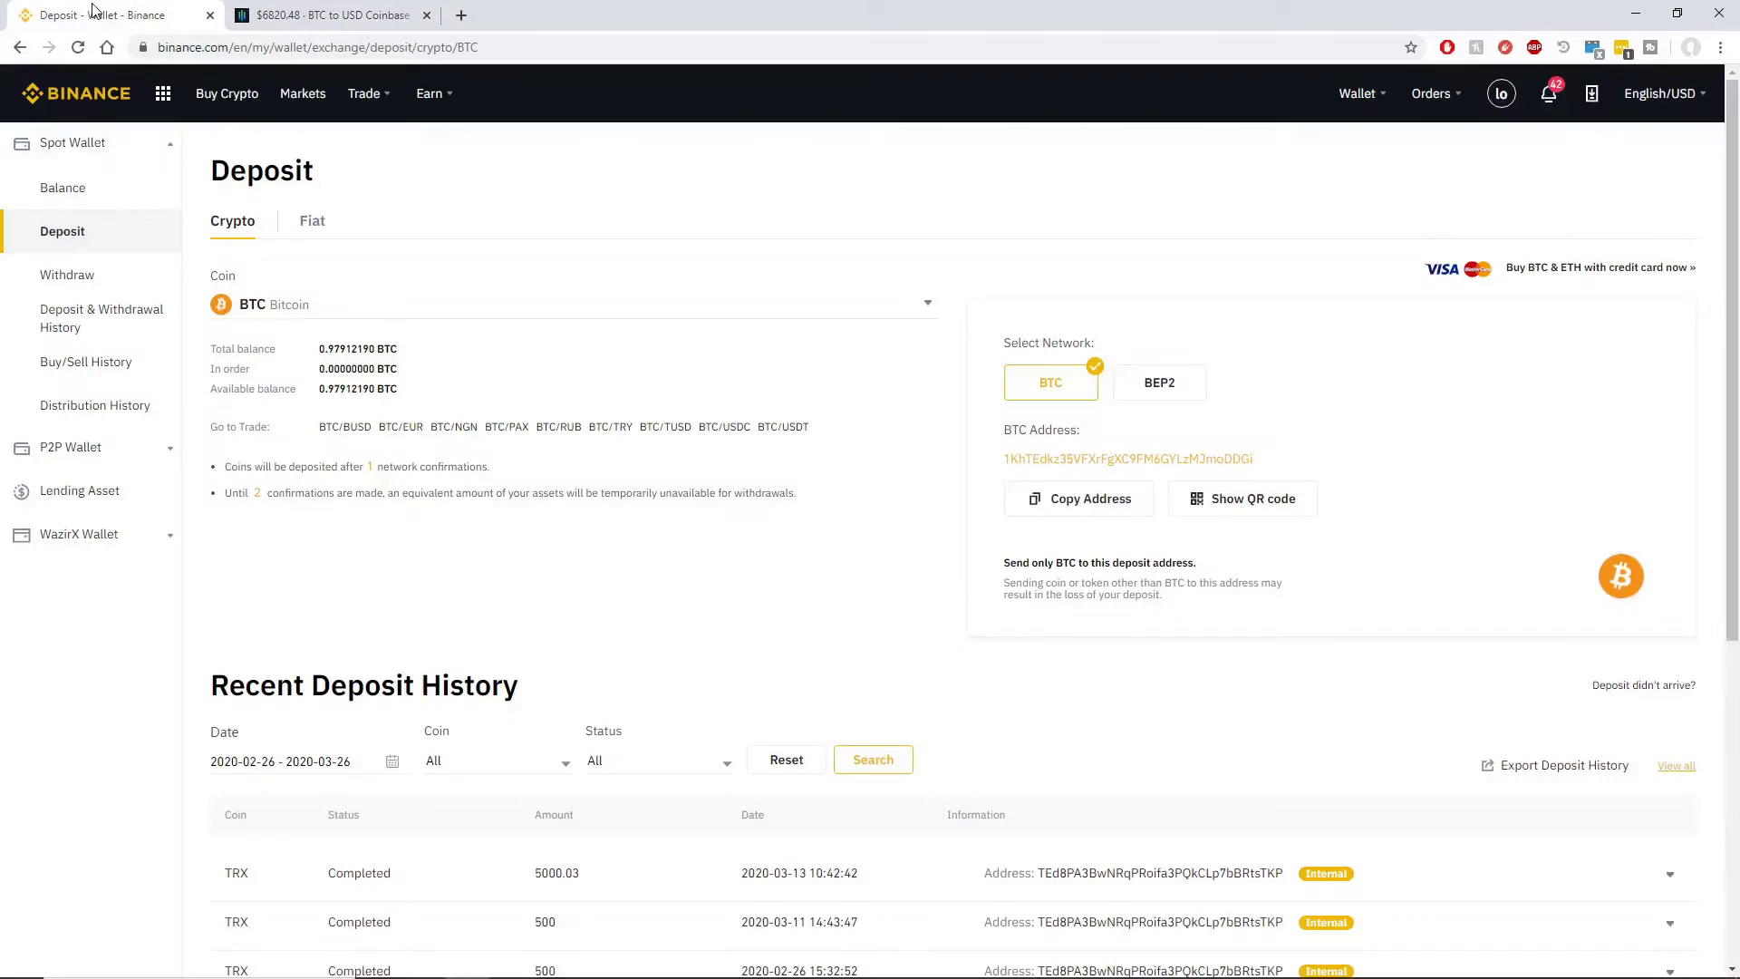
Step: Copy the Binance BTC deposit address and paste it into Coinbase Pro's To field
{"action": "left_click", "coordinate": [1053, 513]}
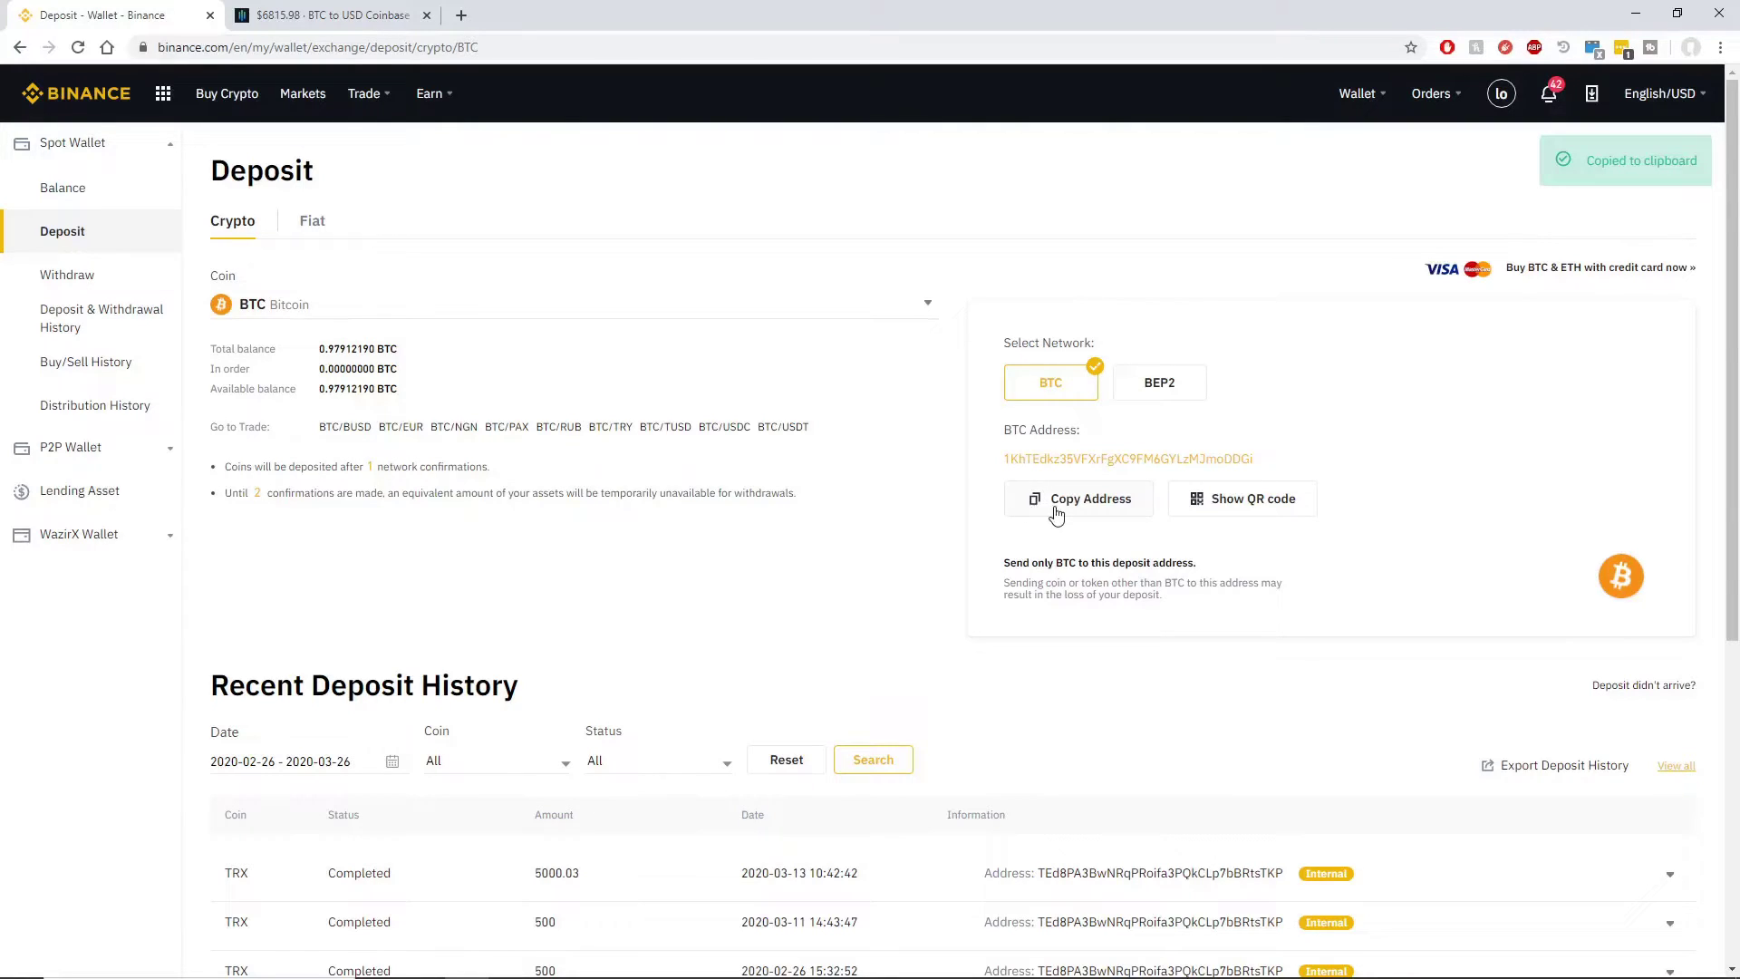
{"action": "left_click", "coordinate": [326, 15]}
{"action": "left_click", "coordinate": [815, 374]}
{"action": "key", "text": "ctrl+v"}
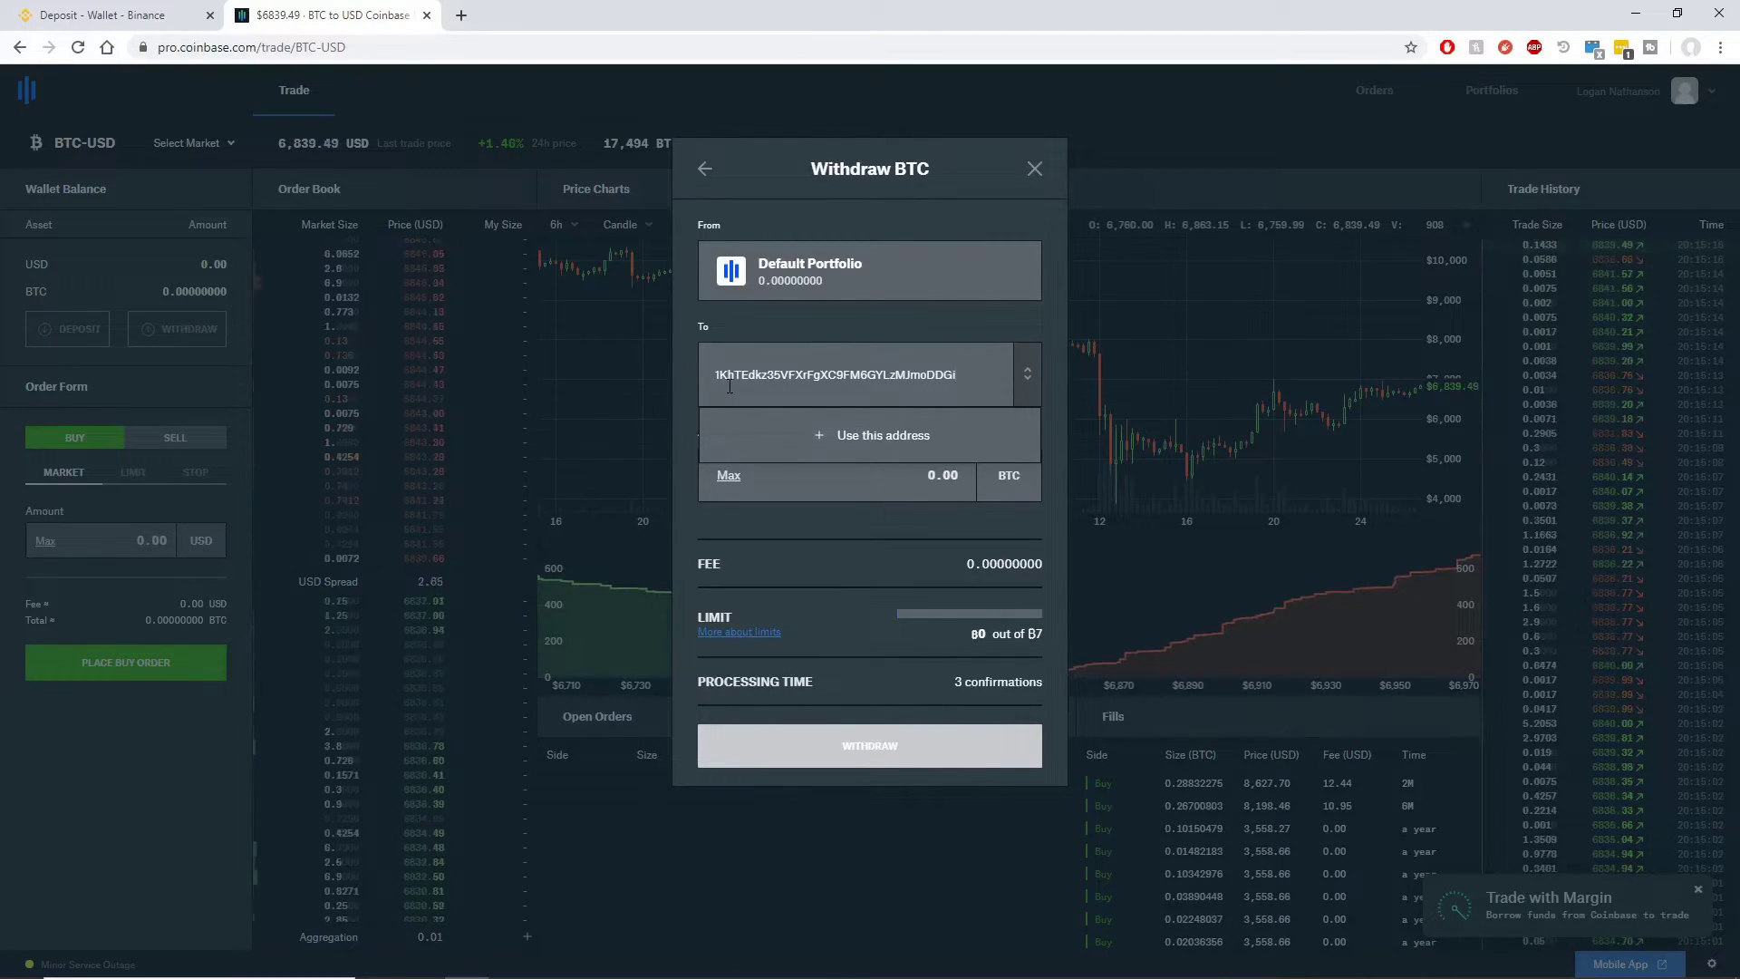
Step: Paste the Binance BTC deposit address again into the empty To field
{"action": "left_click", "coordinate": [91, 16]}
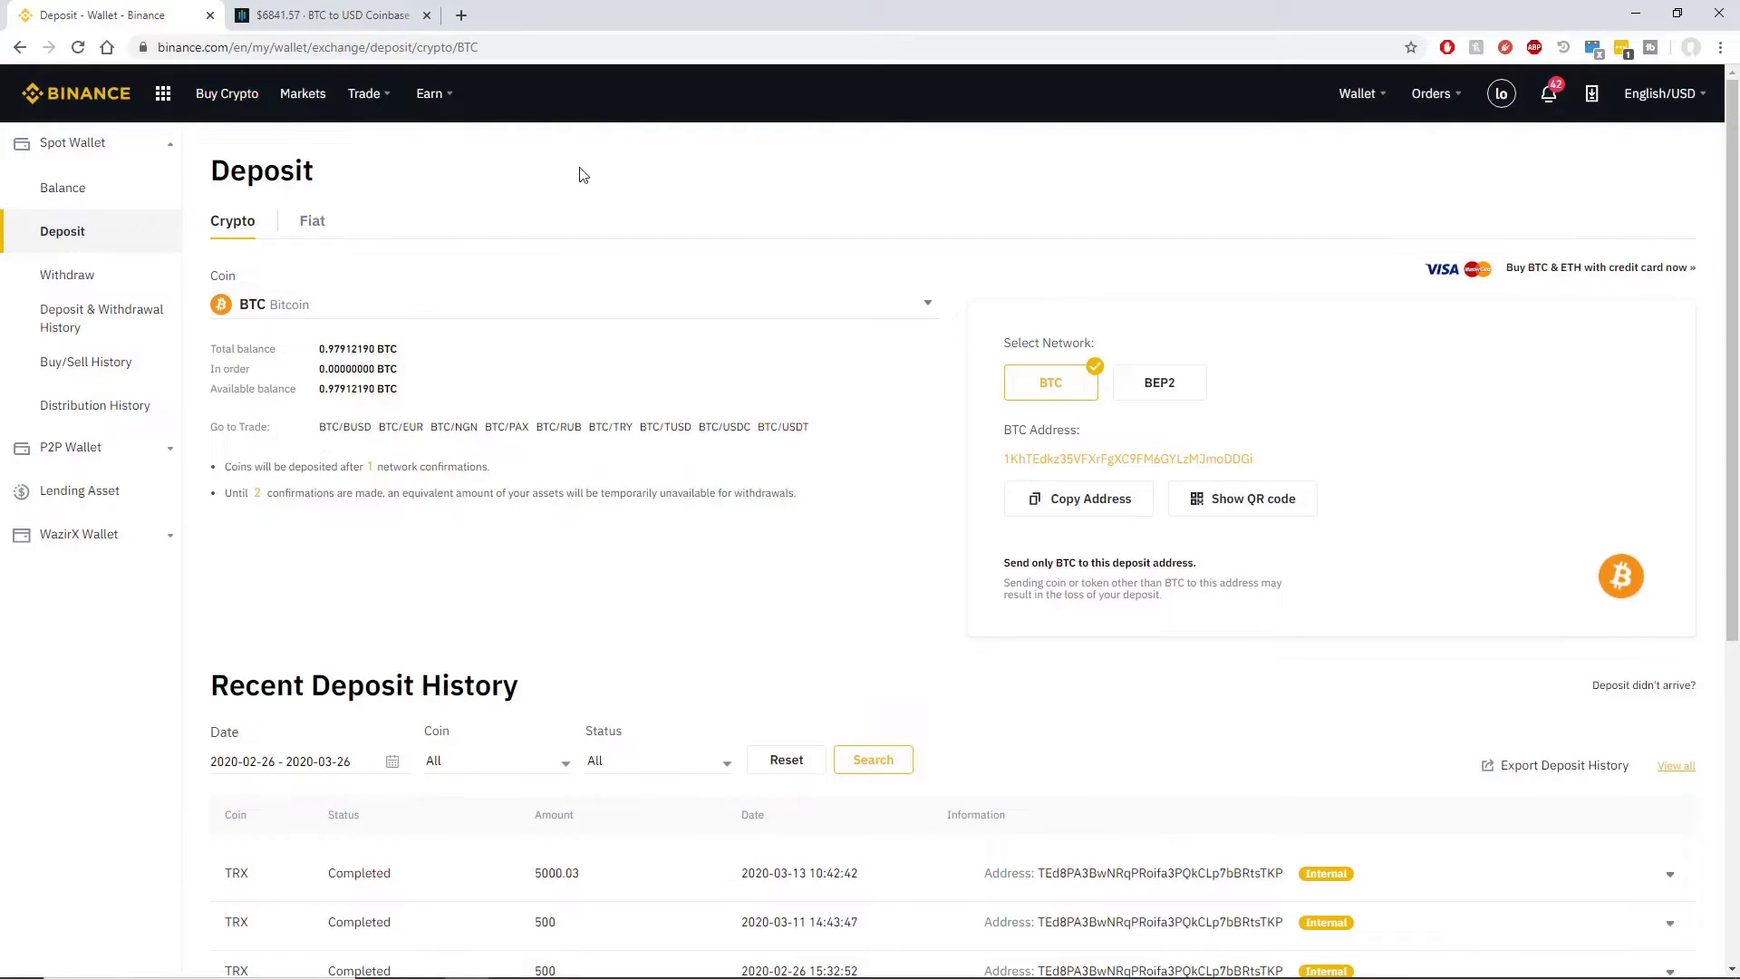
{"action": "left_click", "coordinate": [274, 9]}
{"action": "left_click", "coordinate": [787, 379]}
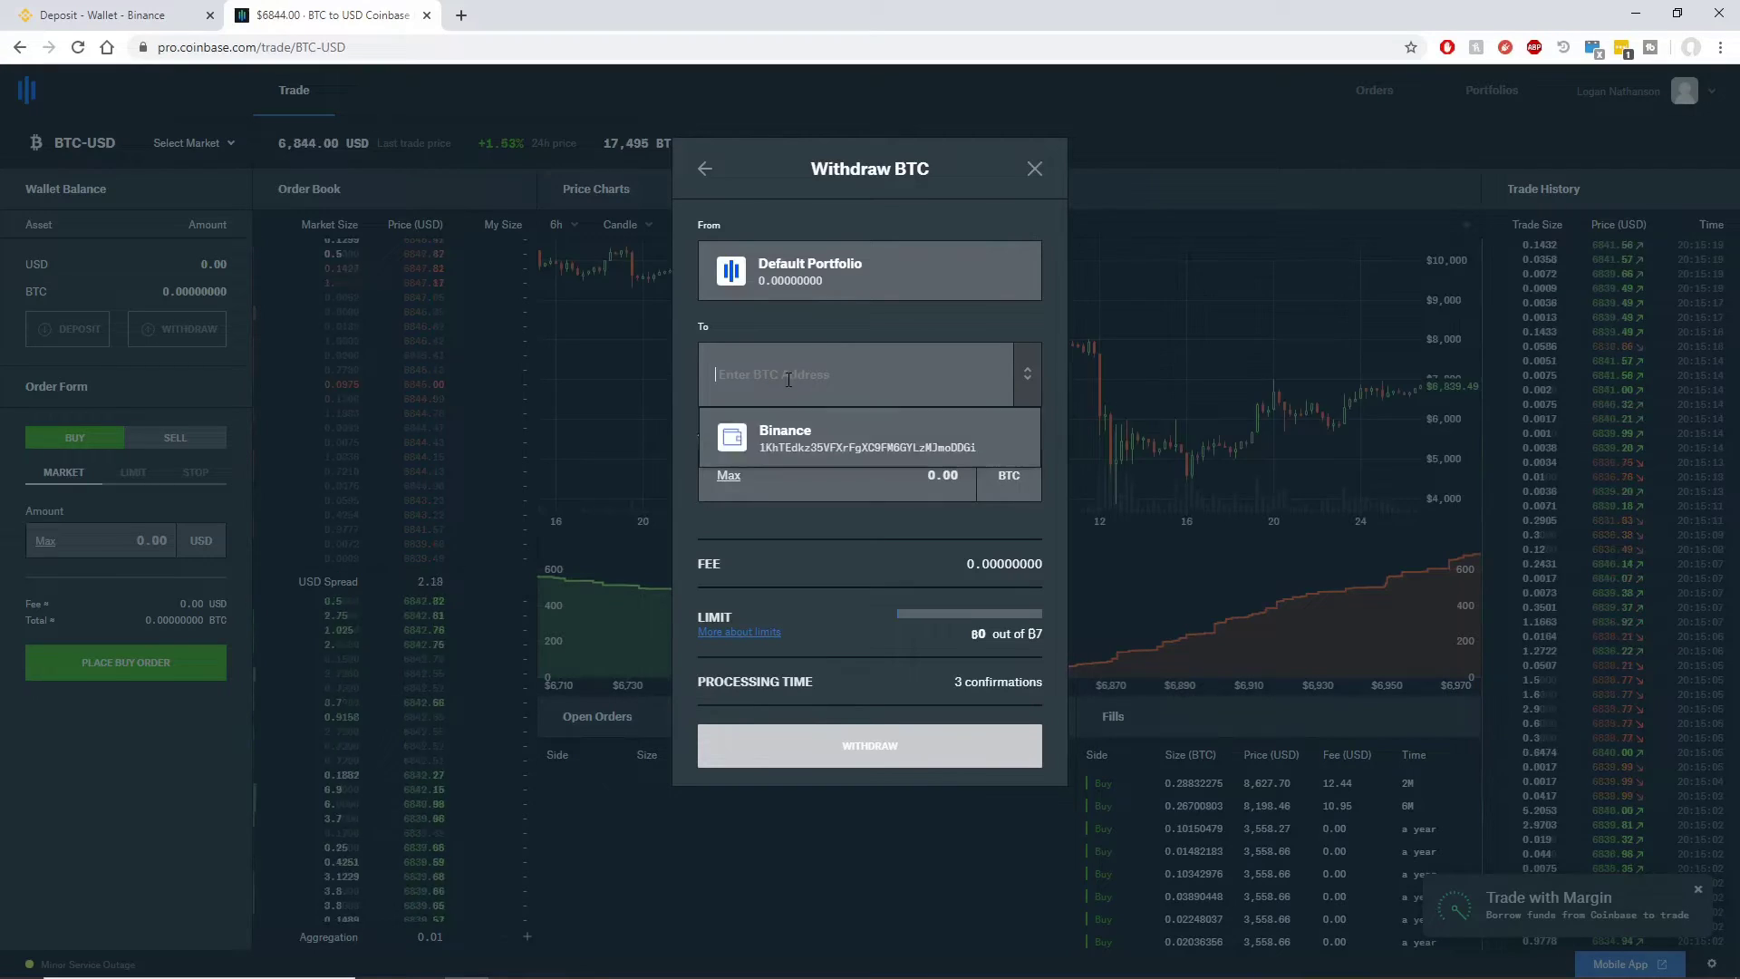
{"action": "key", "text": "ctrl+v"}
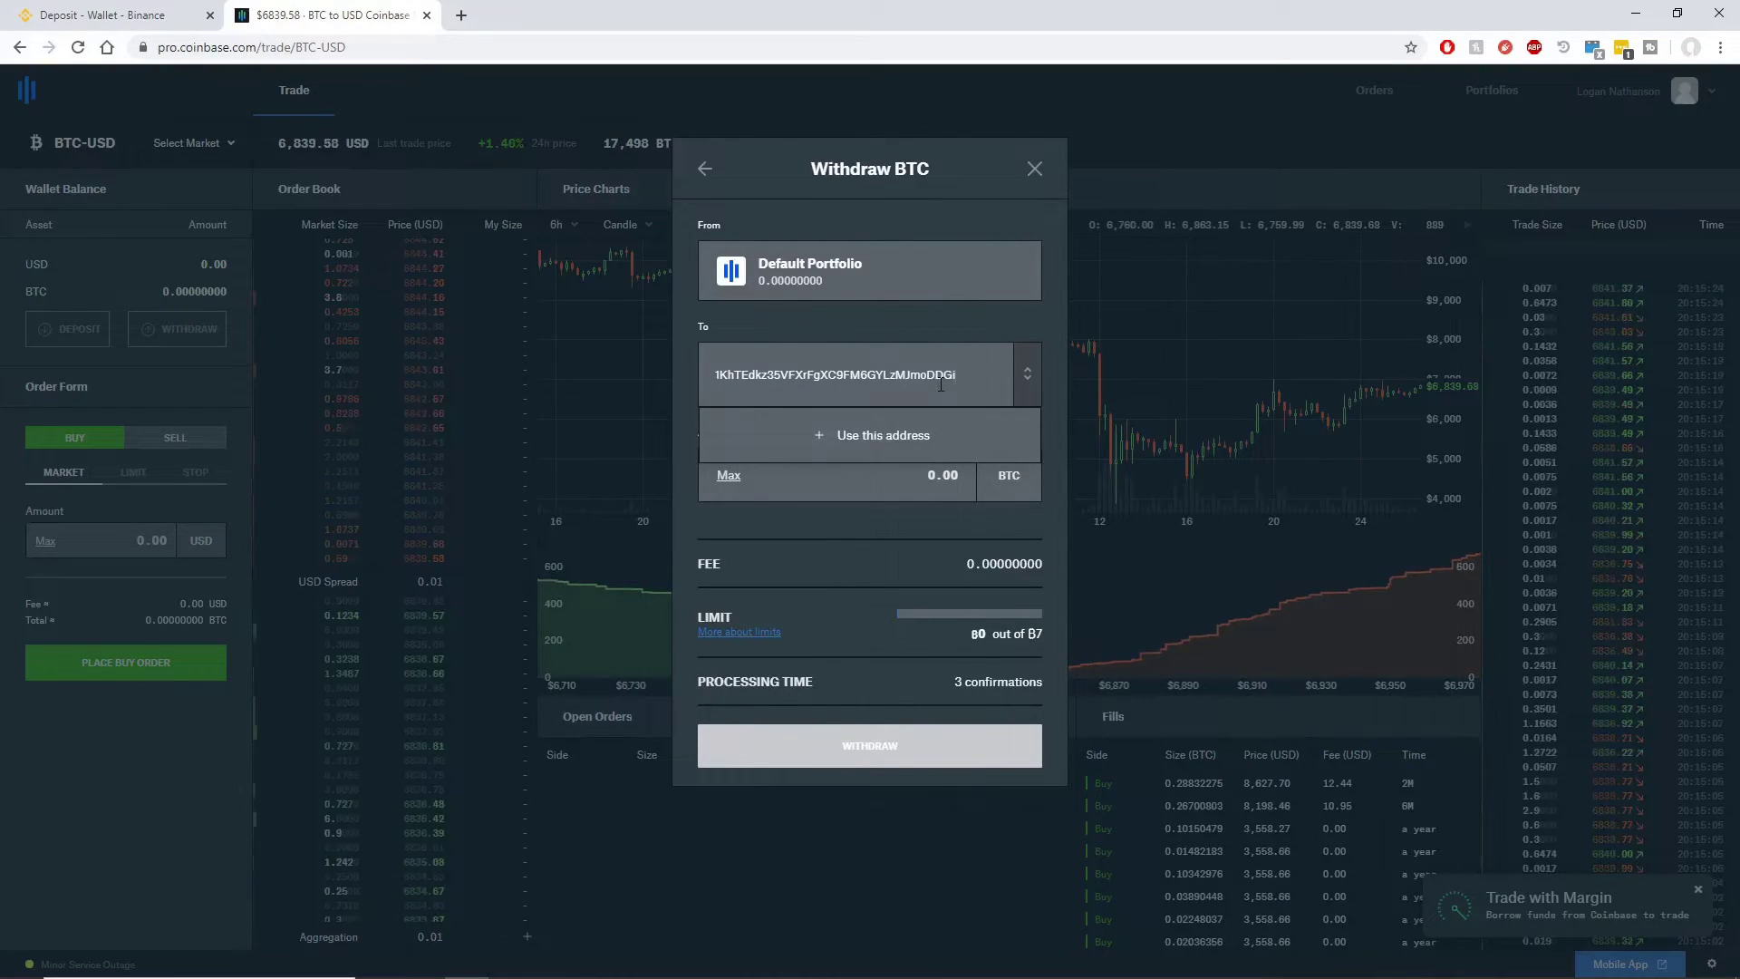
Step: Recheck the address on Binance, re-paste it and confirm it with 'Use this address'
{"action": "left_click", "coordinate": [99, 16]}
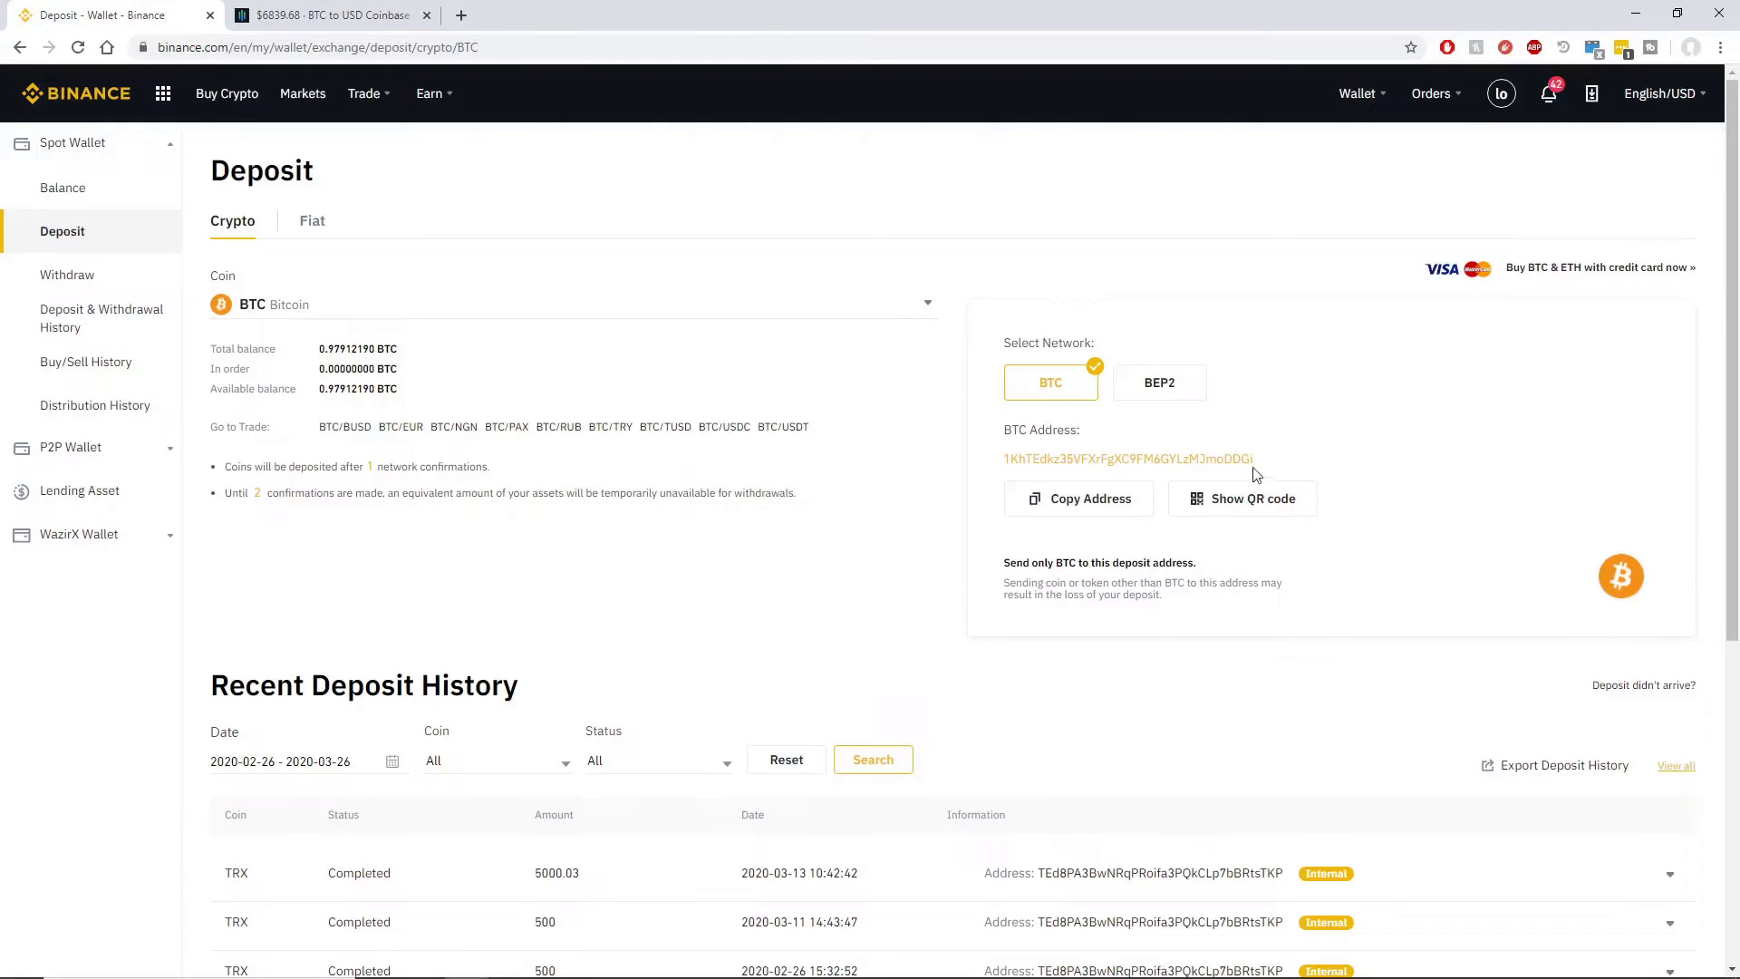
{"action": "left_click", "coordinate": [327, 16]}
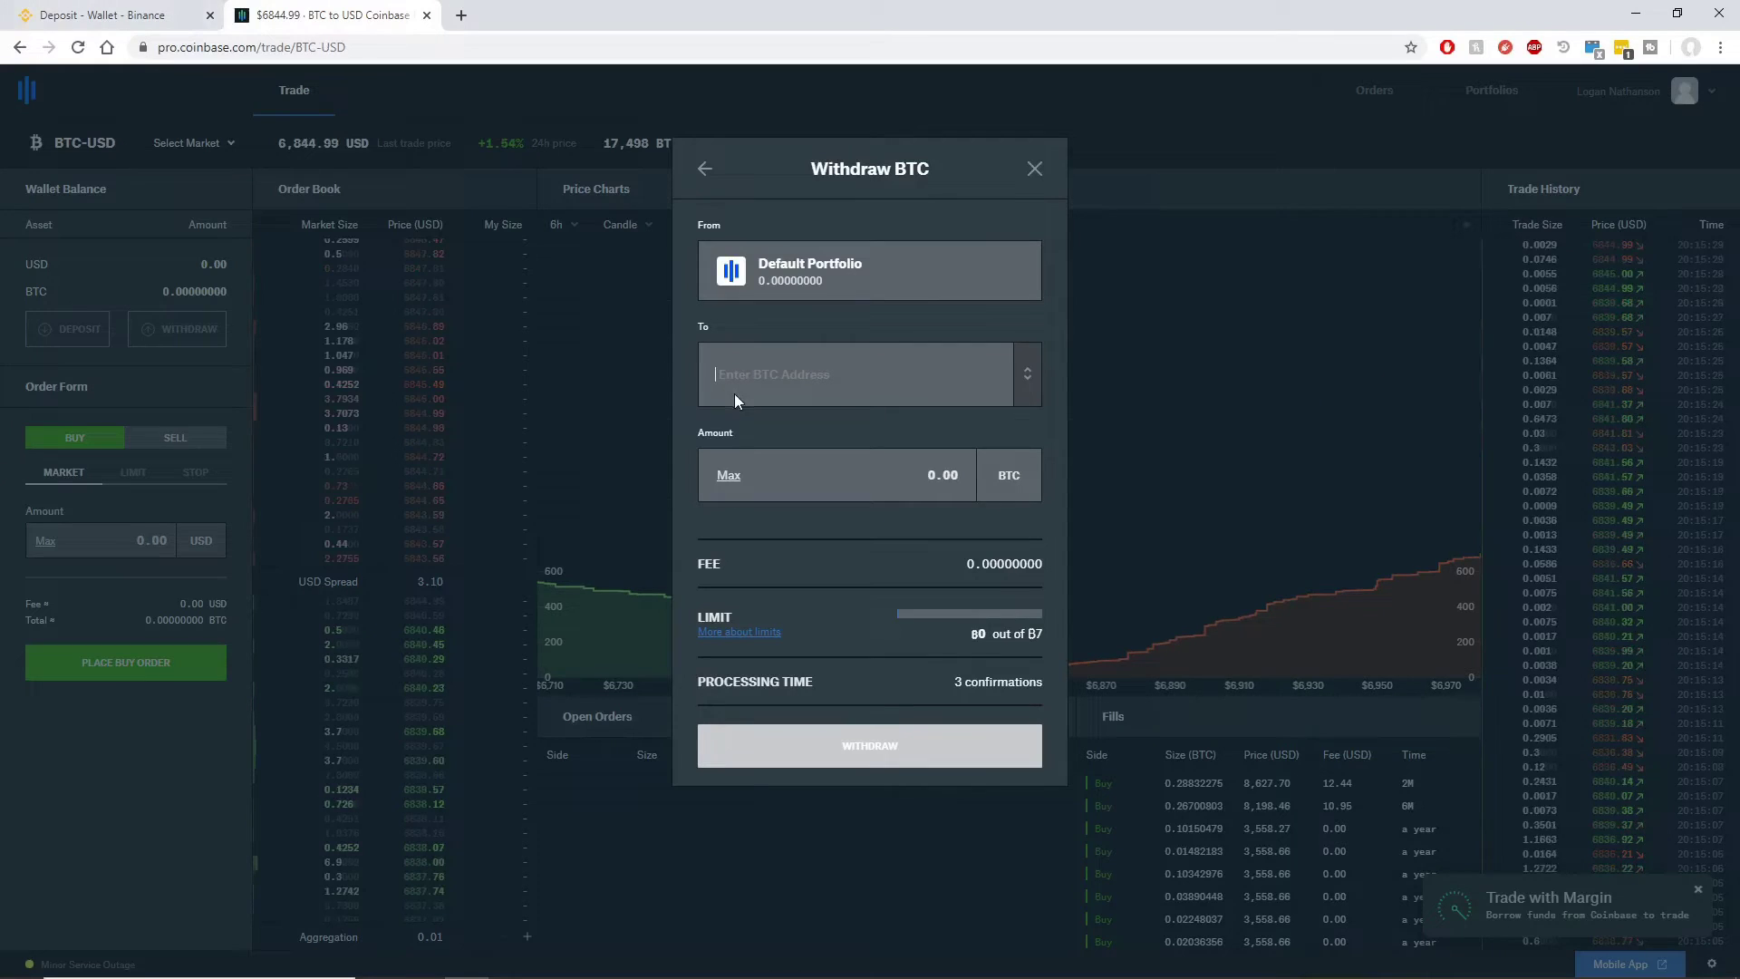
{"action": "left_click", "coordinate": [765, 380]}
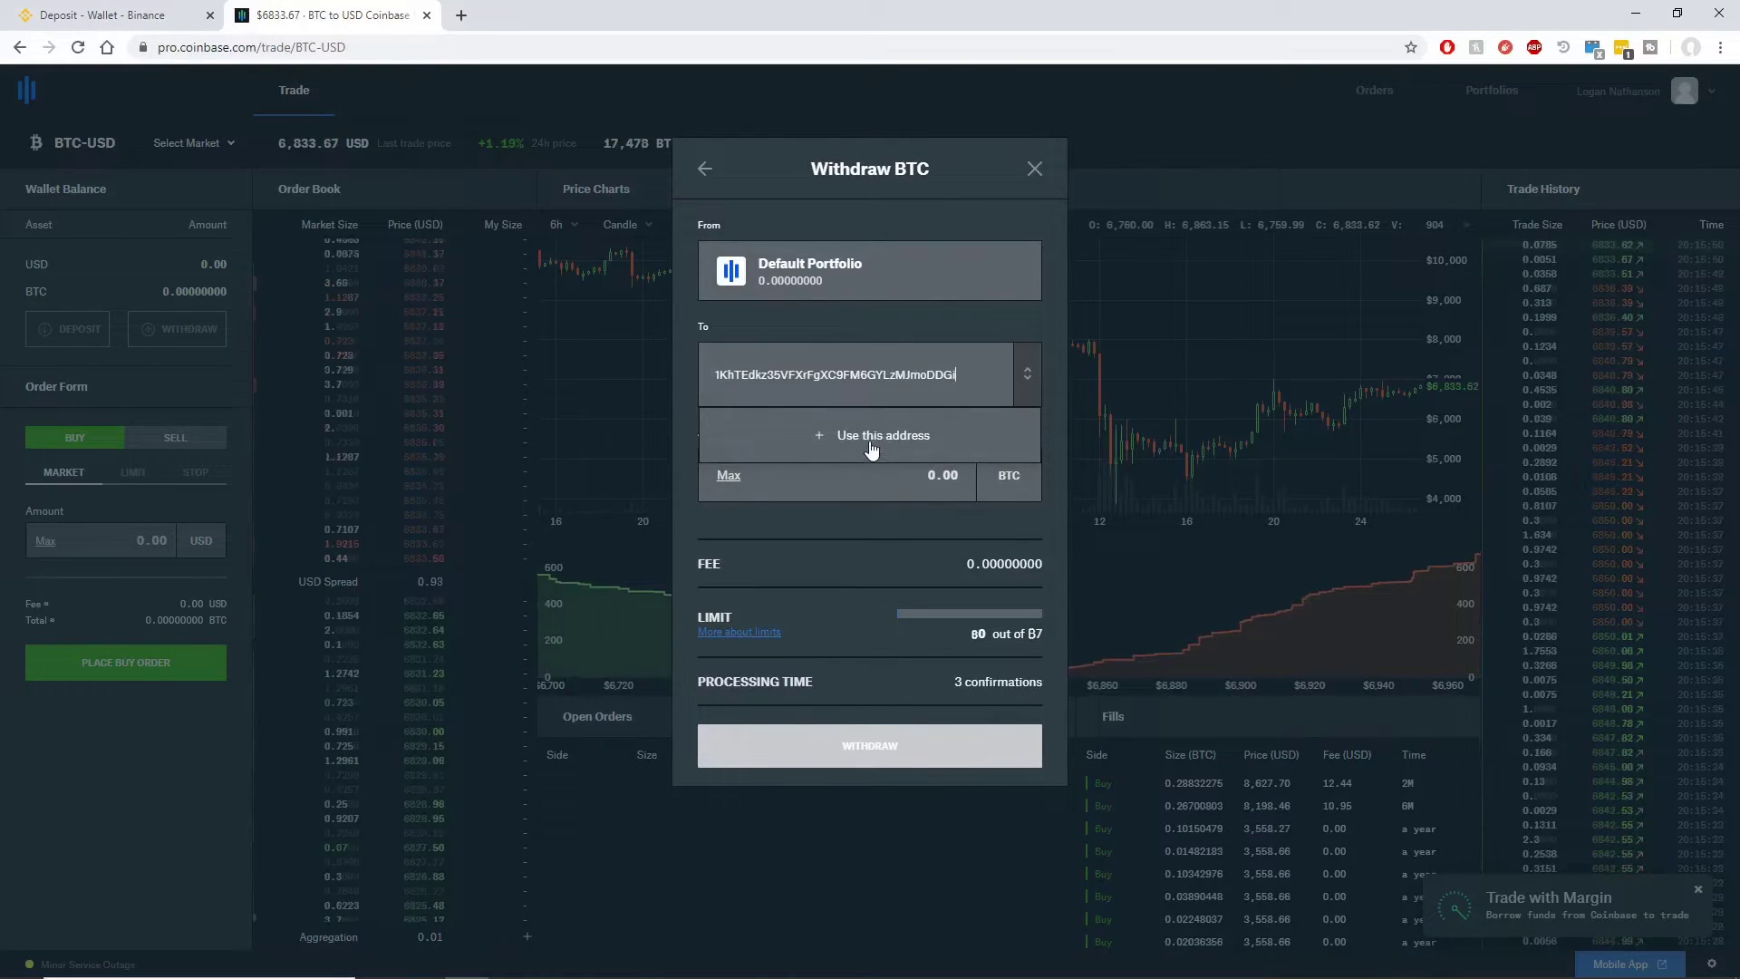
{"action": "left_click", "coordinate": [872, 450]}
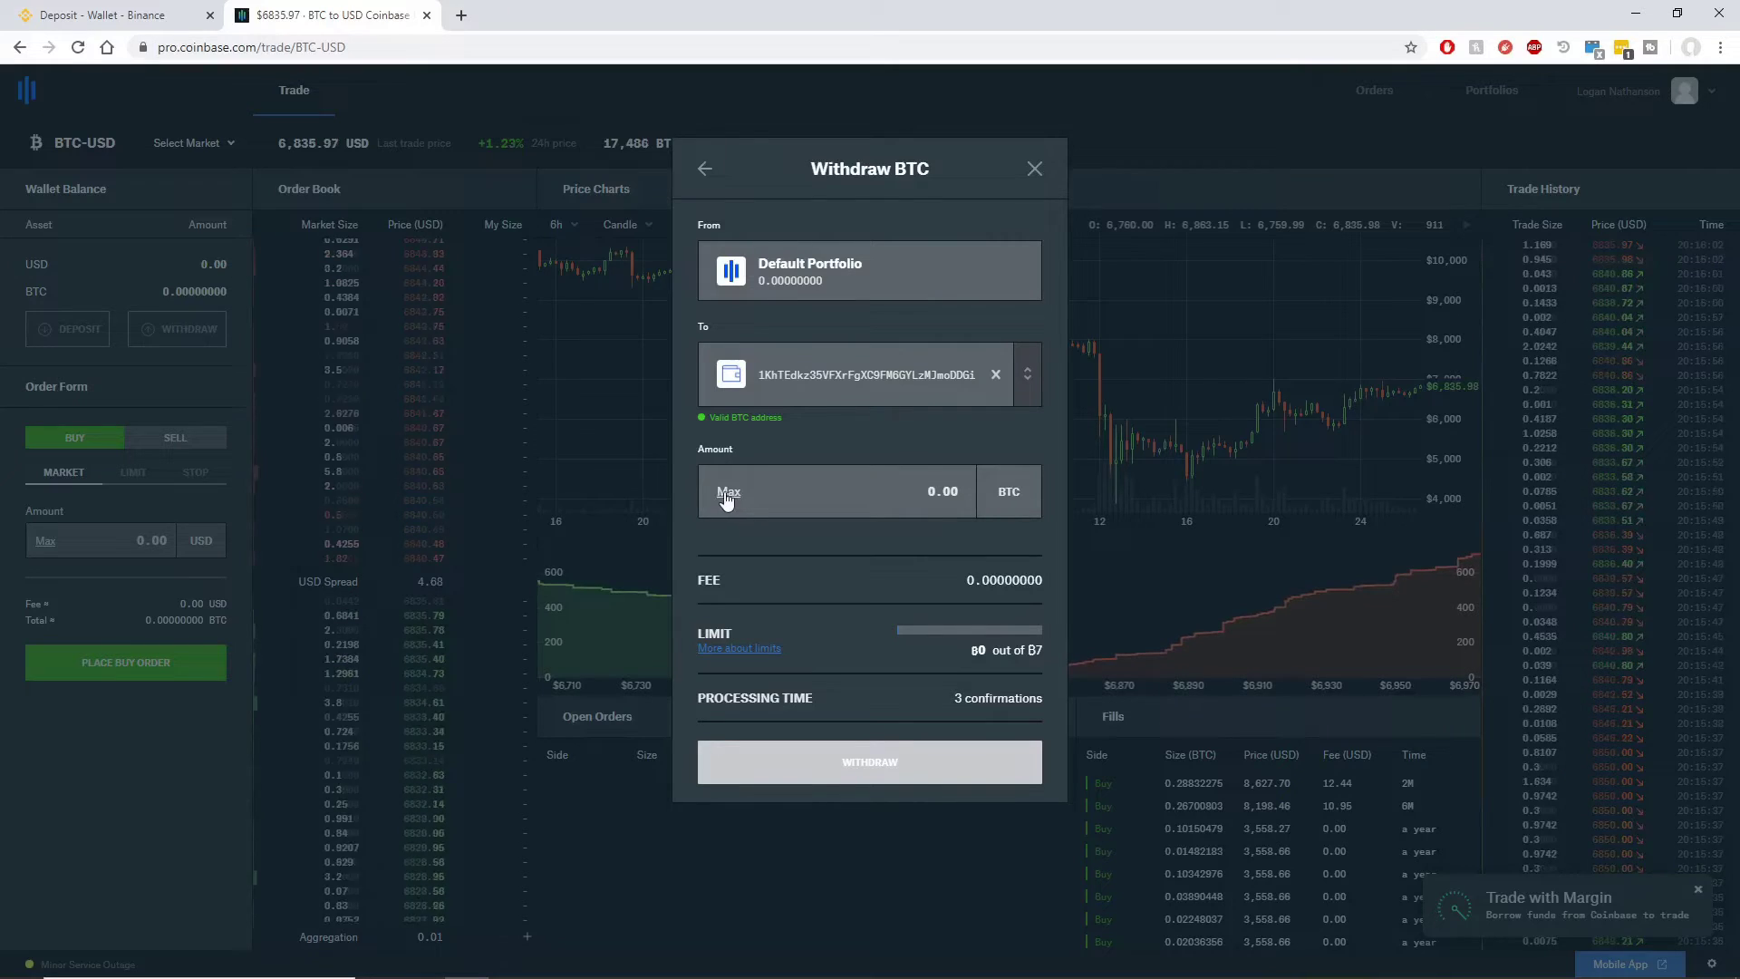
Step: Set the withdrawal amount to Max (0.00000000 BTC) and return to Binance's deposit page
{"action": "left_click", "coordinate": [728, 494]}
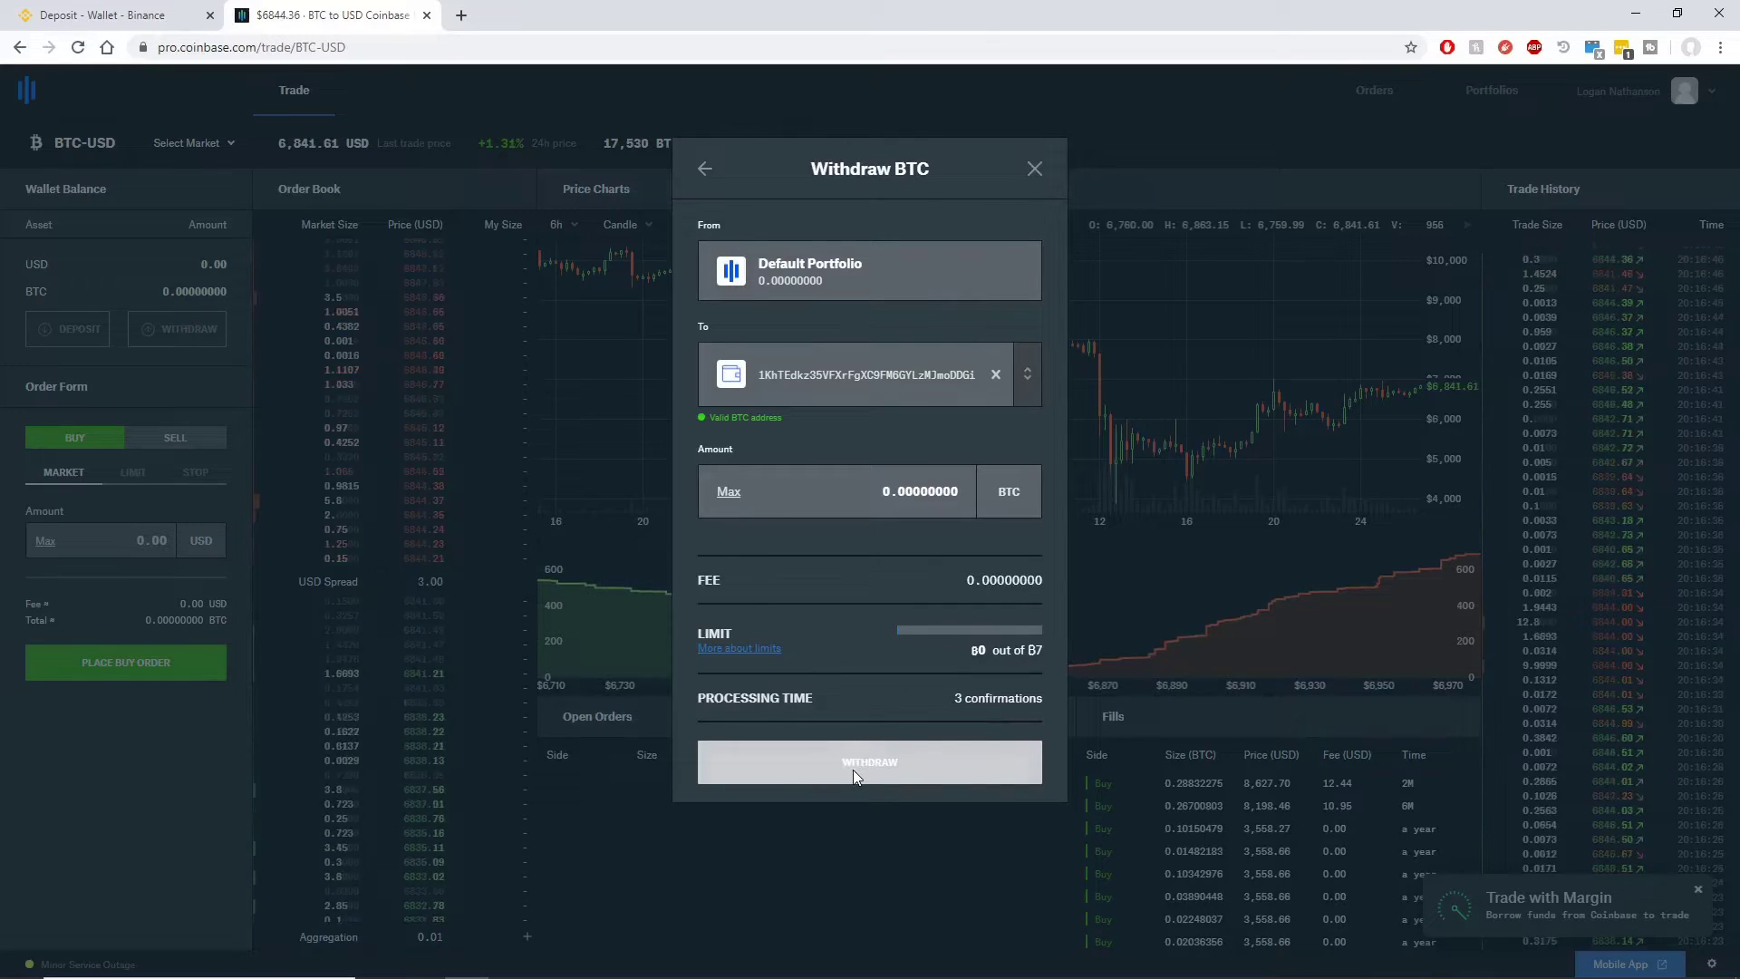
{"action": "left_click", "coordinate": [100, 15]}
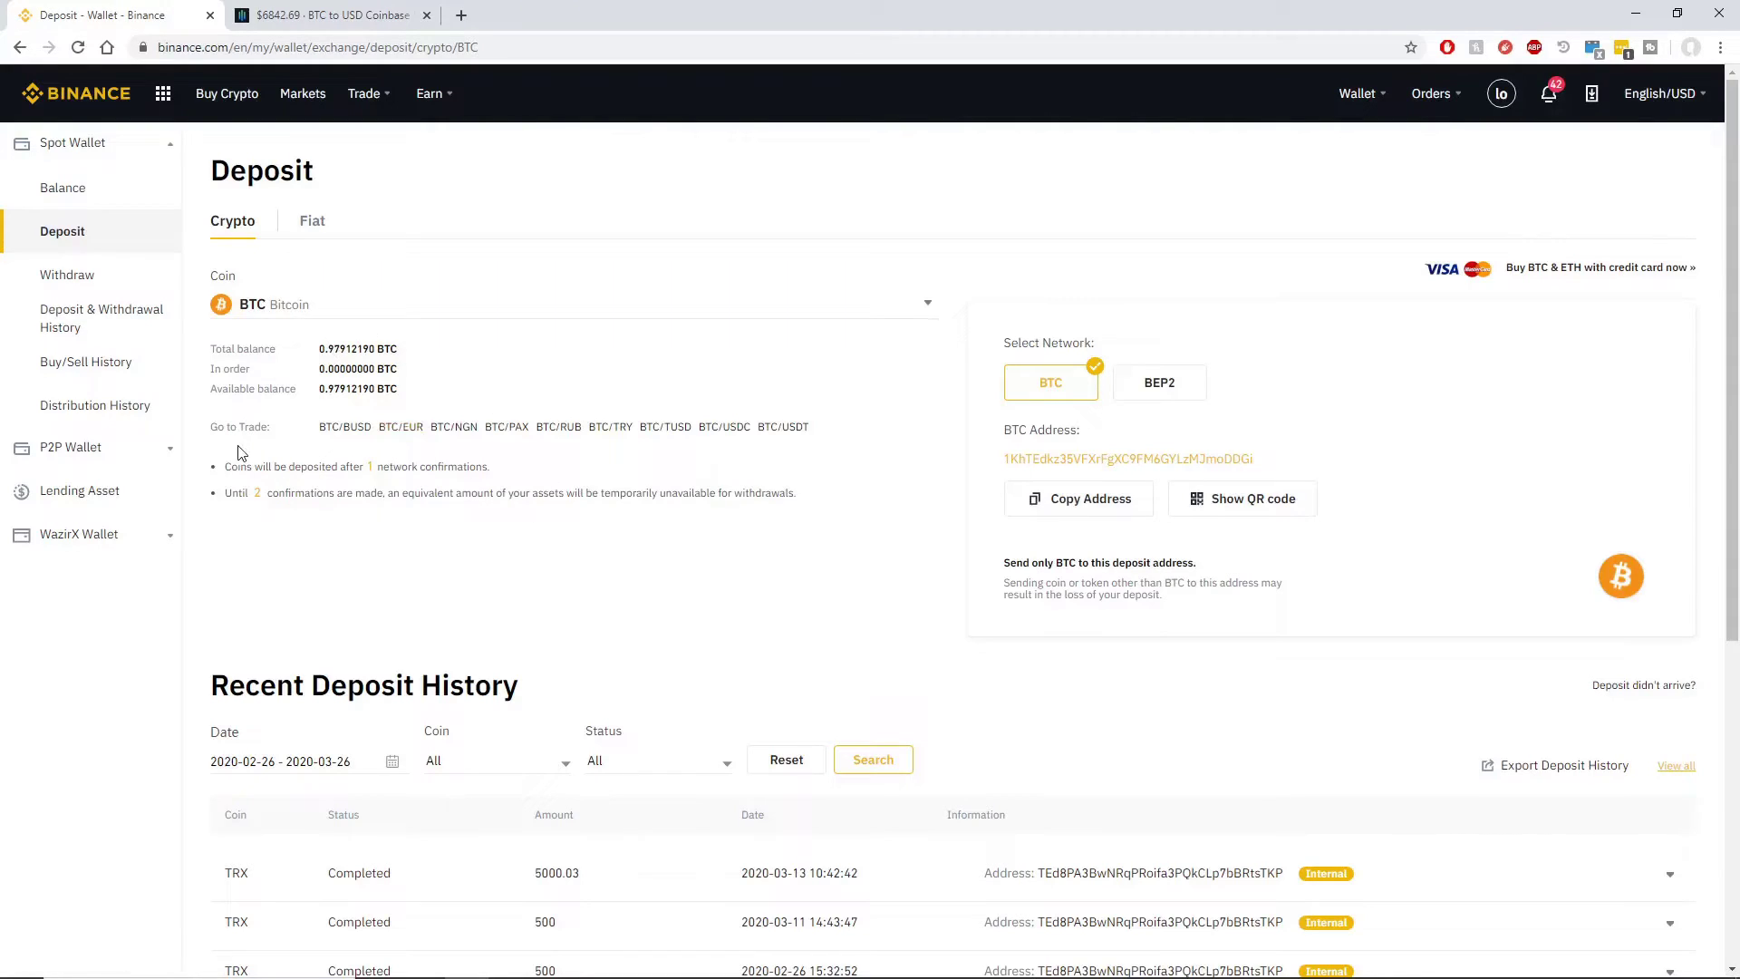
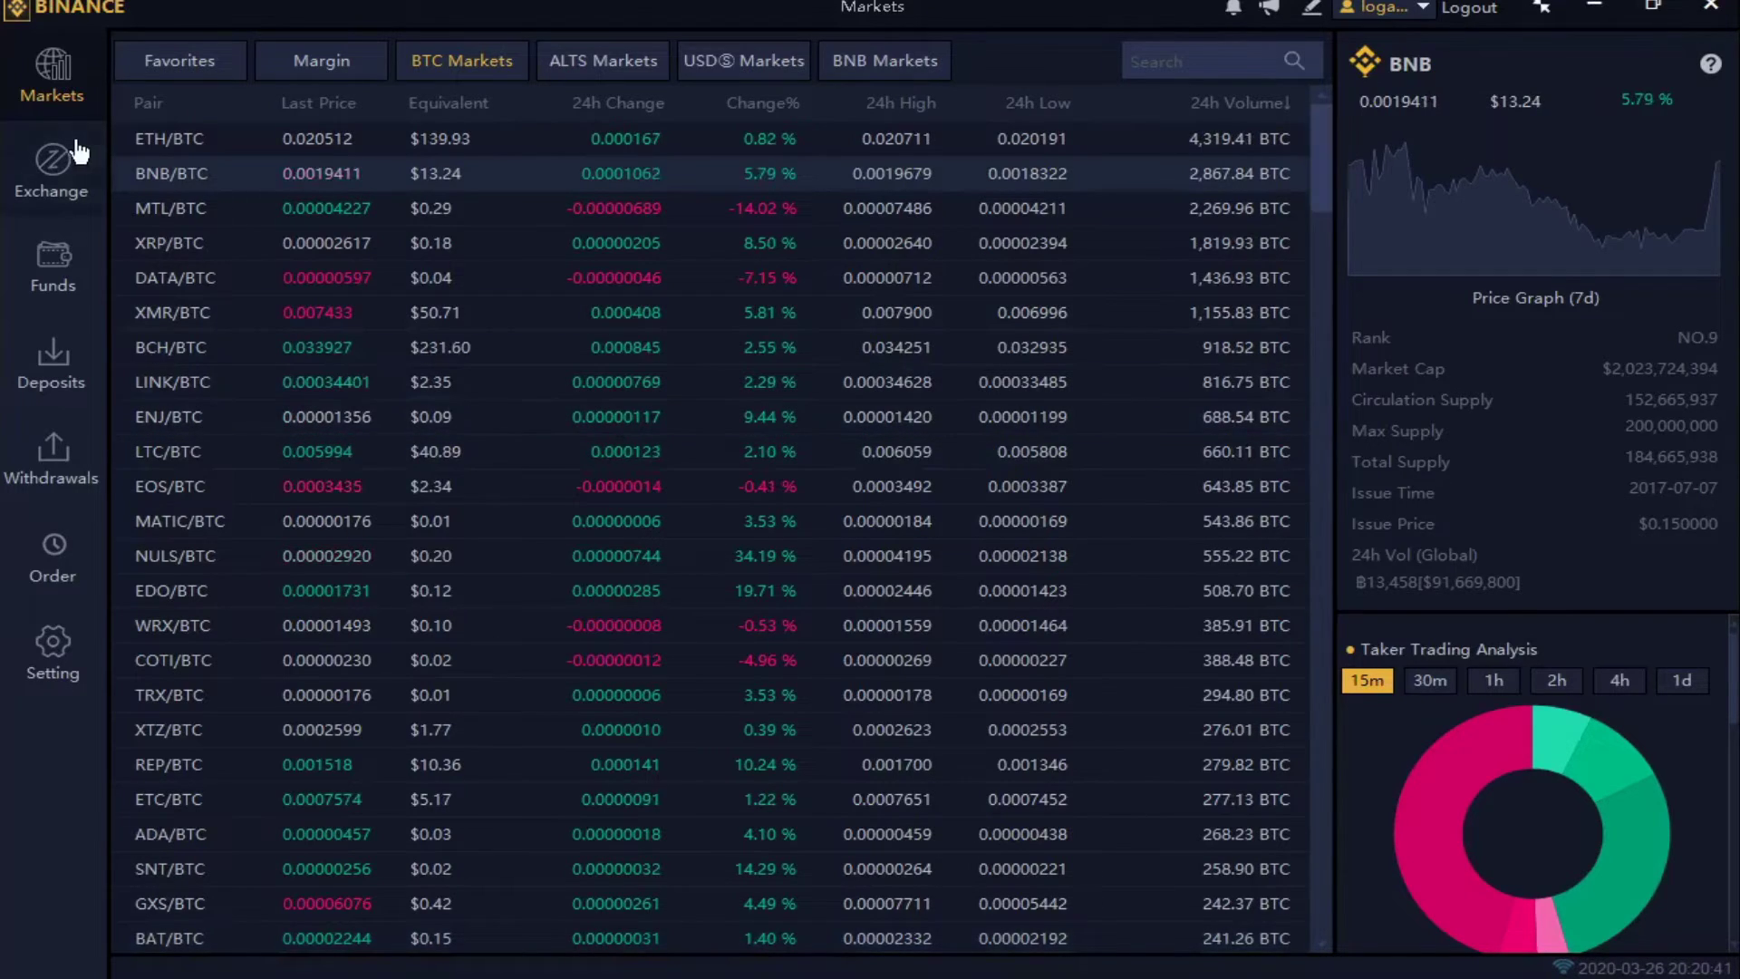
Step: On the Exchange page, filter the markets by 'trx' and open the TRX/BTC pair
{"action": "left_click", "coordinate": [61, 186]}
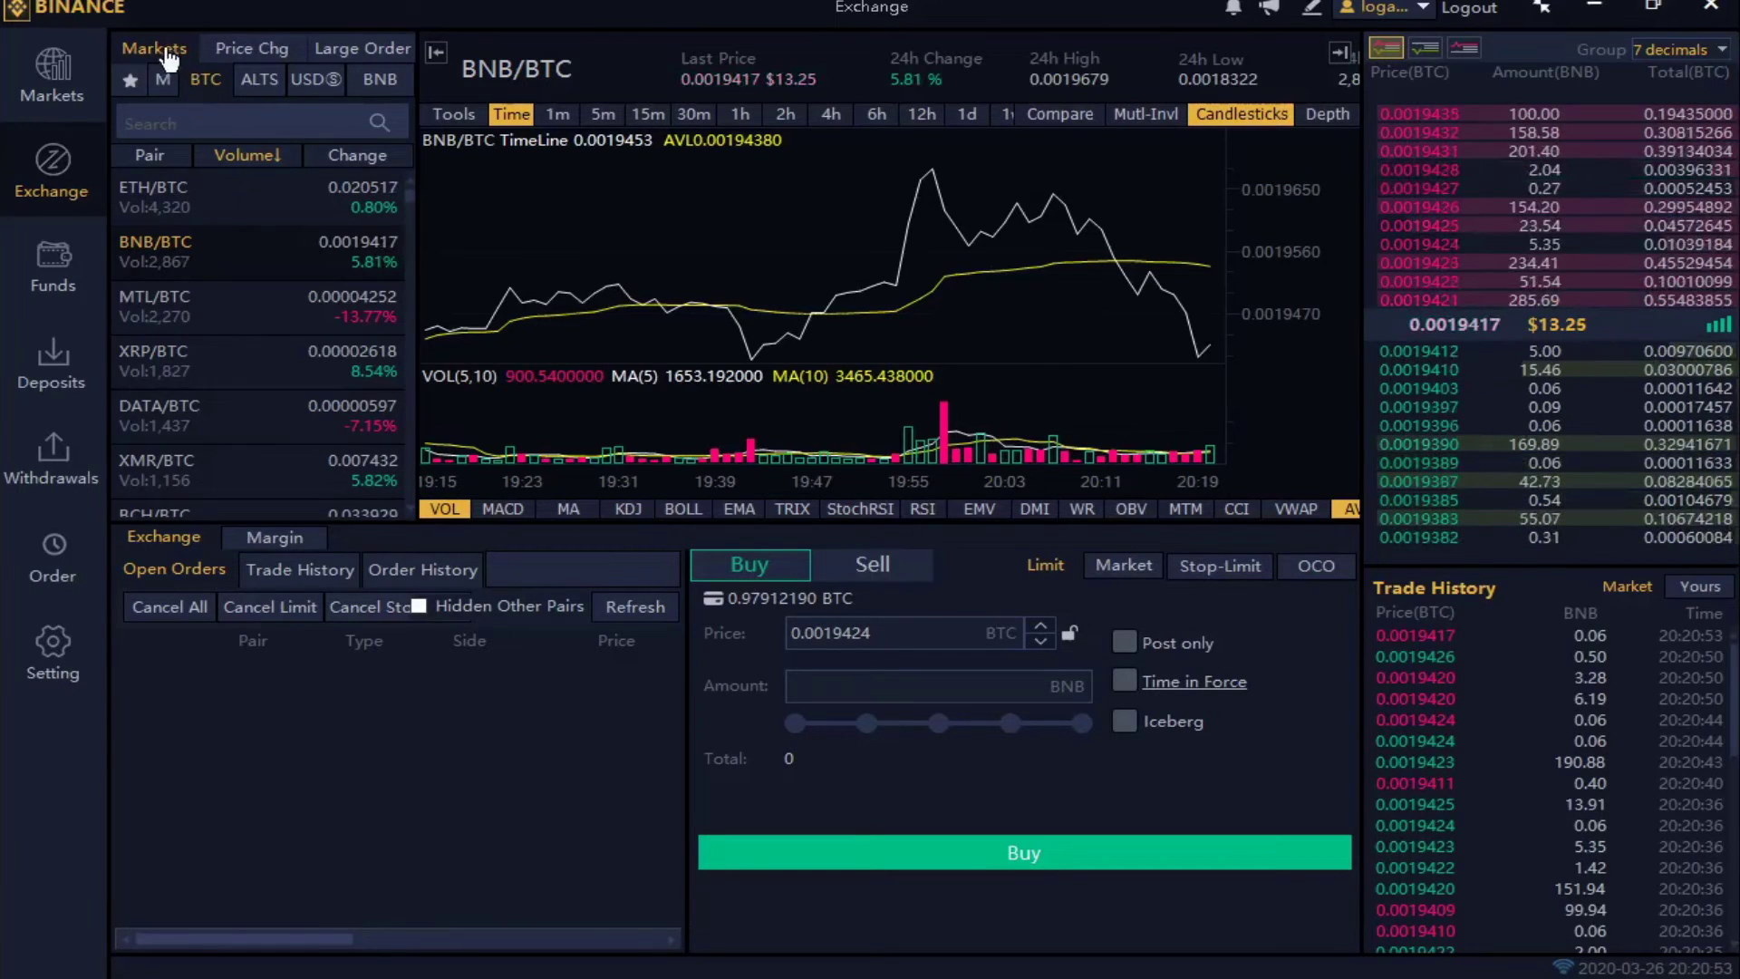
{"action": "left_click", "coordinate": [232, 119]}
{"action": "type", "text": "trx"}
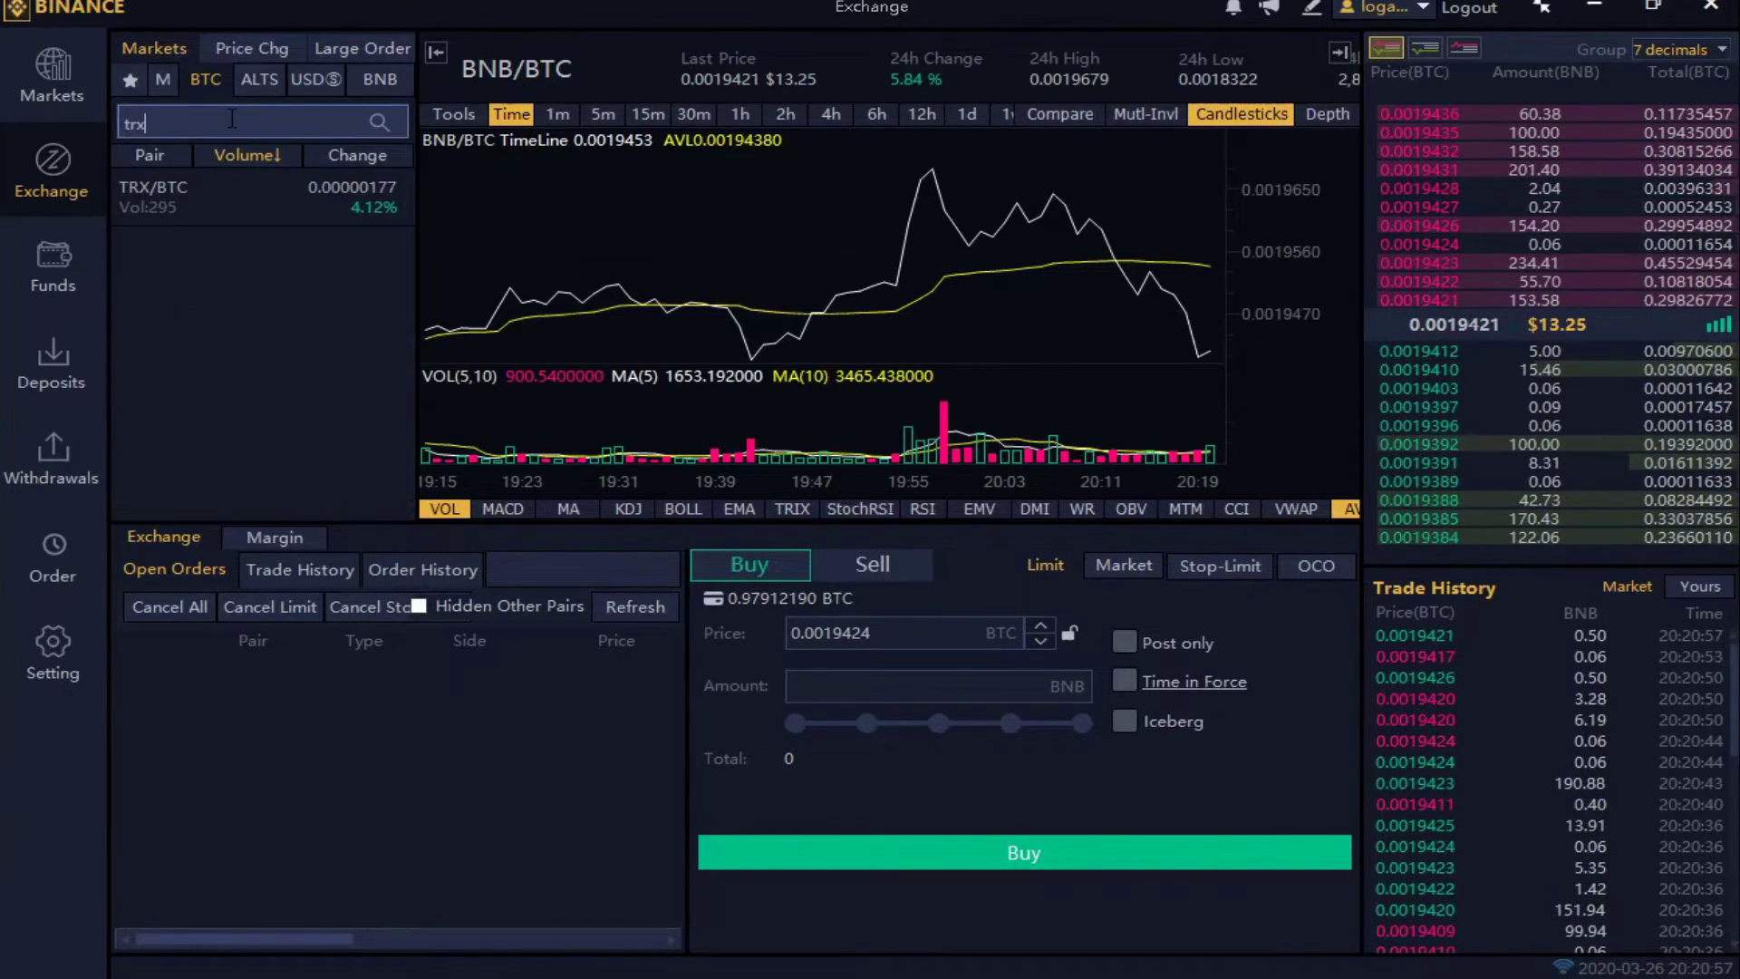
{"action": "left_click", "coordinate": [144, 219]}
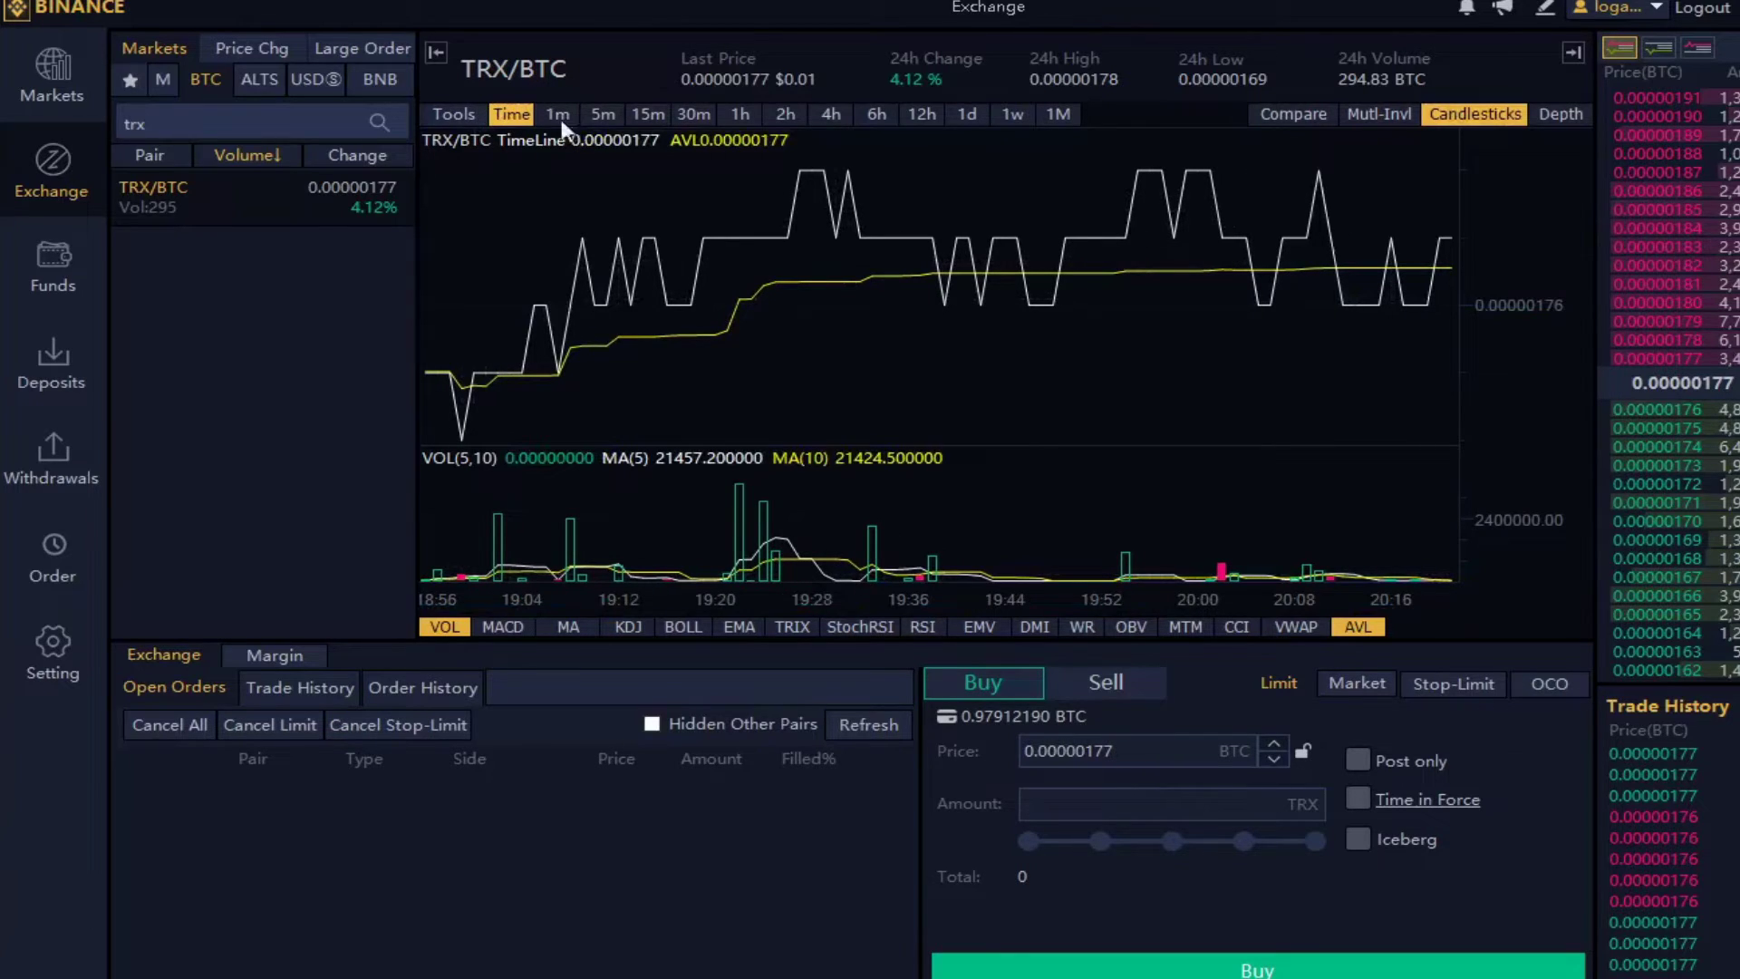
Step: Switch the TRX/BTC chart to 15-minute candles and toggle the order form between Sell and Buy
{"action": "left_click", "coordinate": [644, 116]}
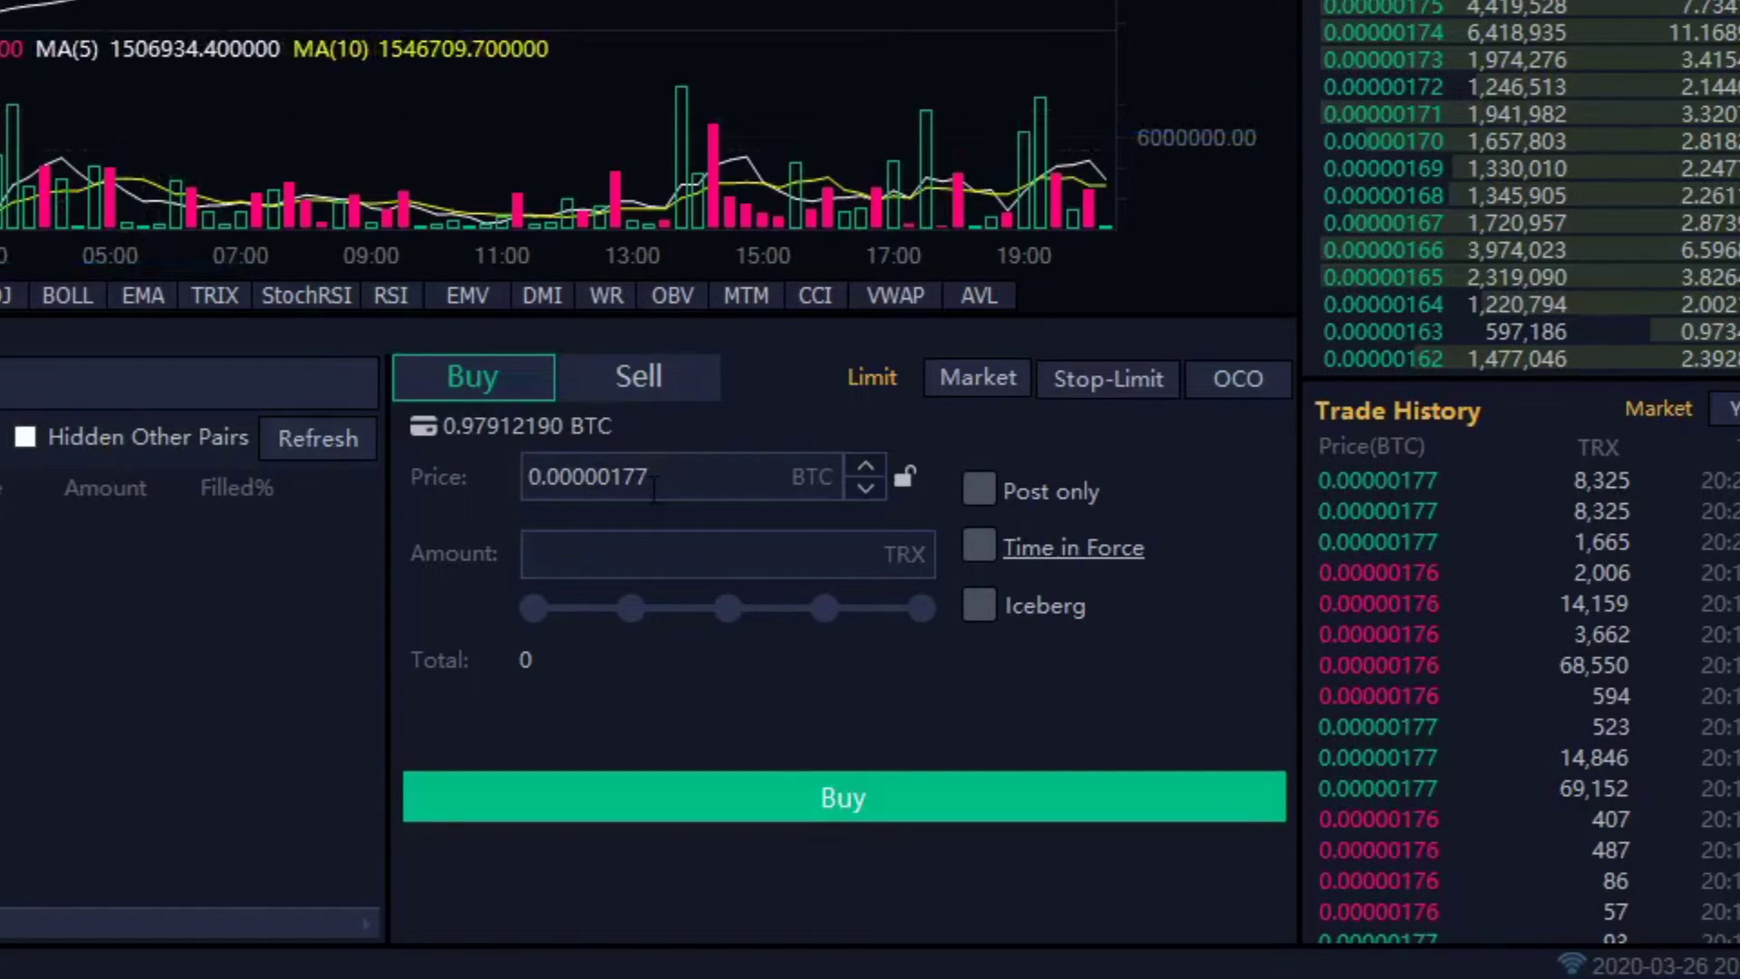
{"action": "left_click", "coordinate": [646, 399]}
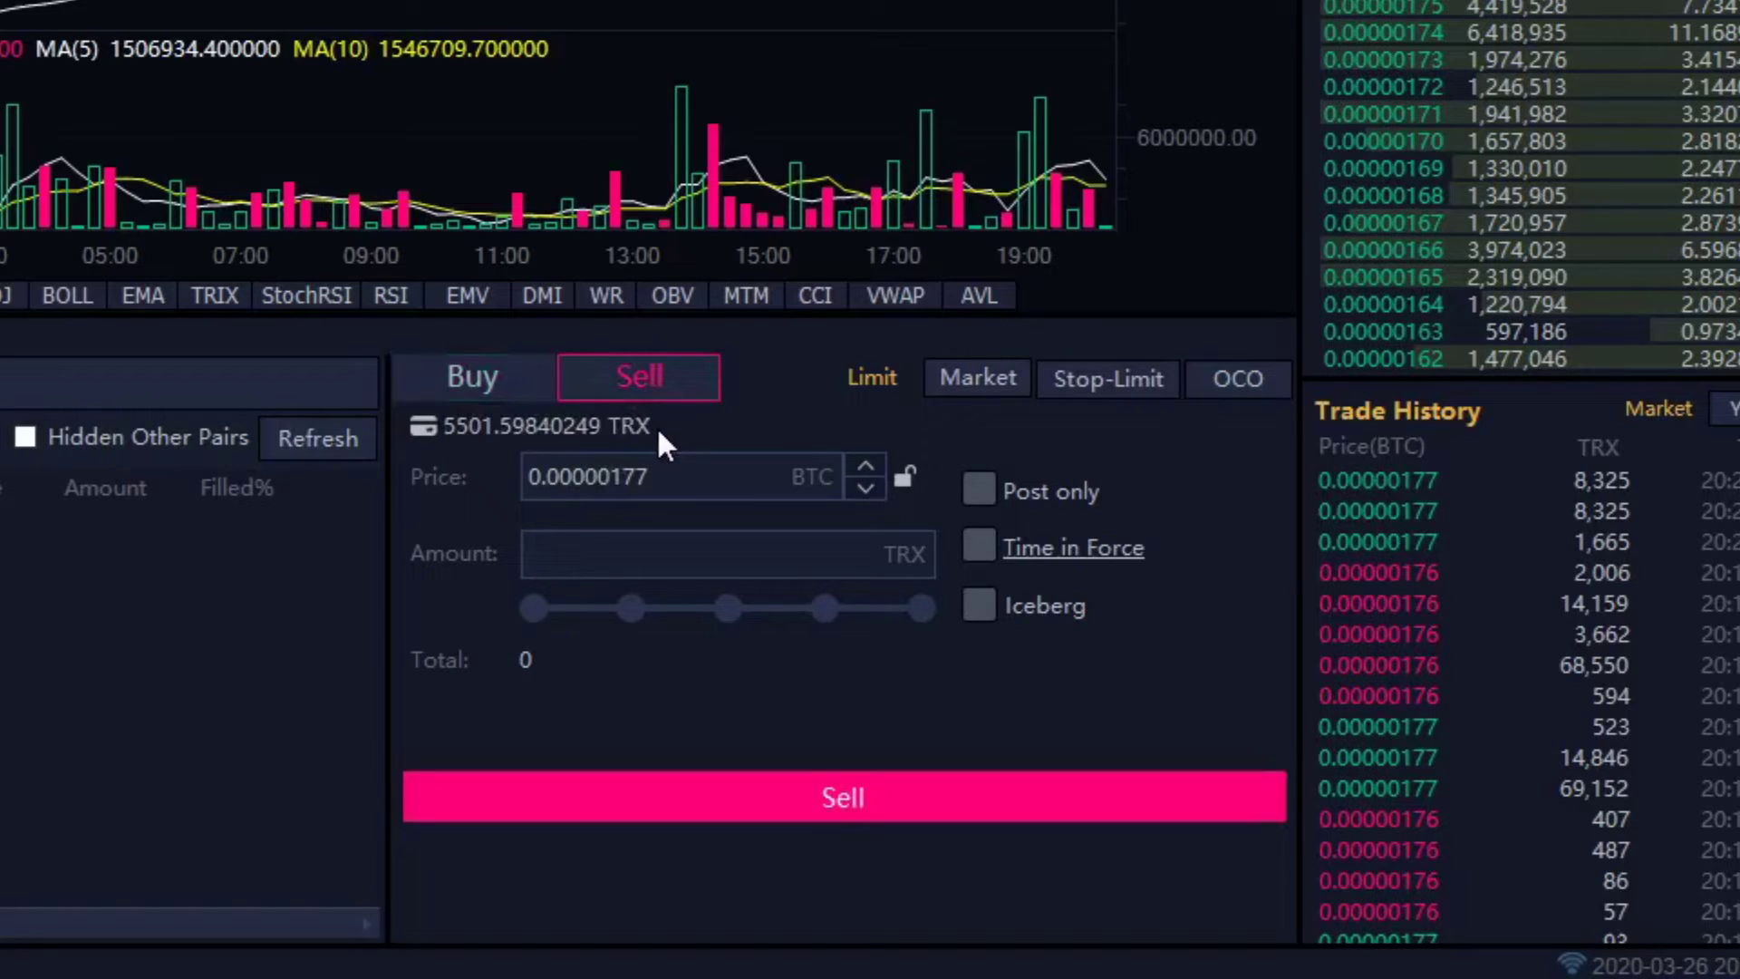
{"action": "left_click", "coordinate": [548, 399]}
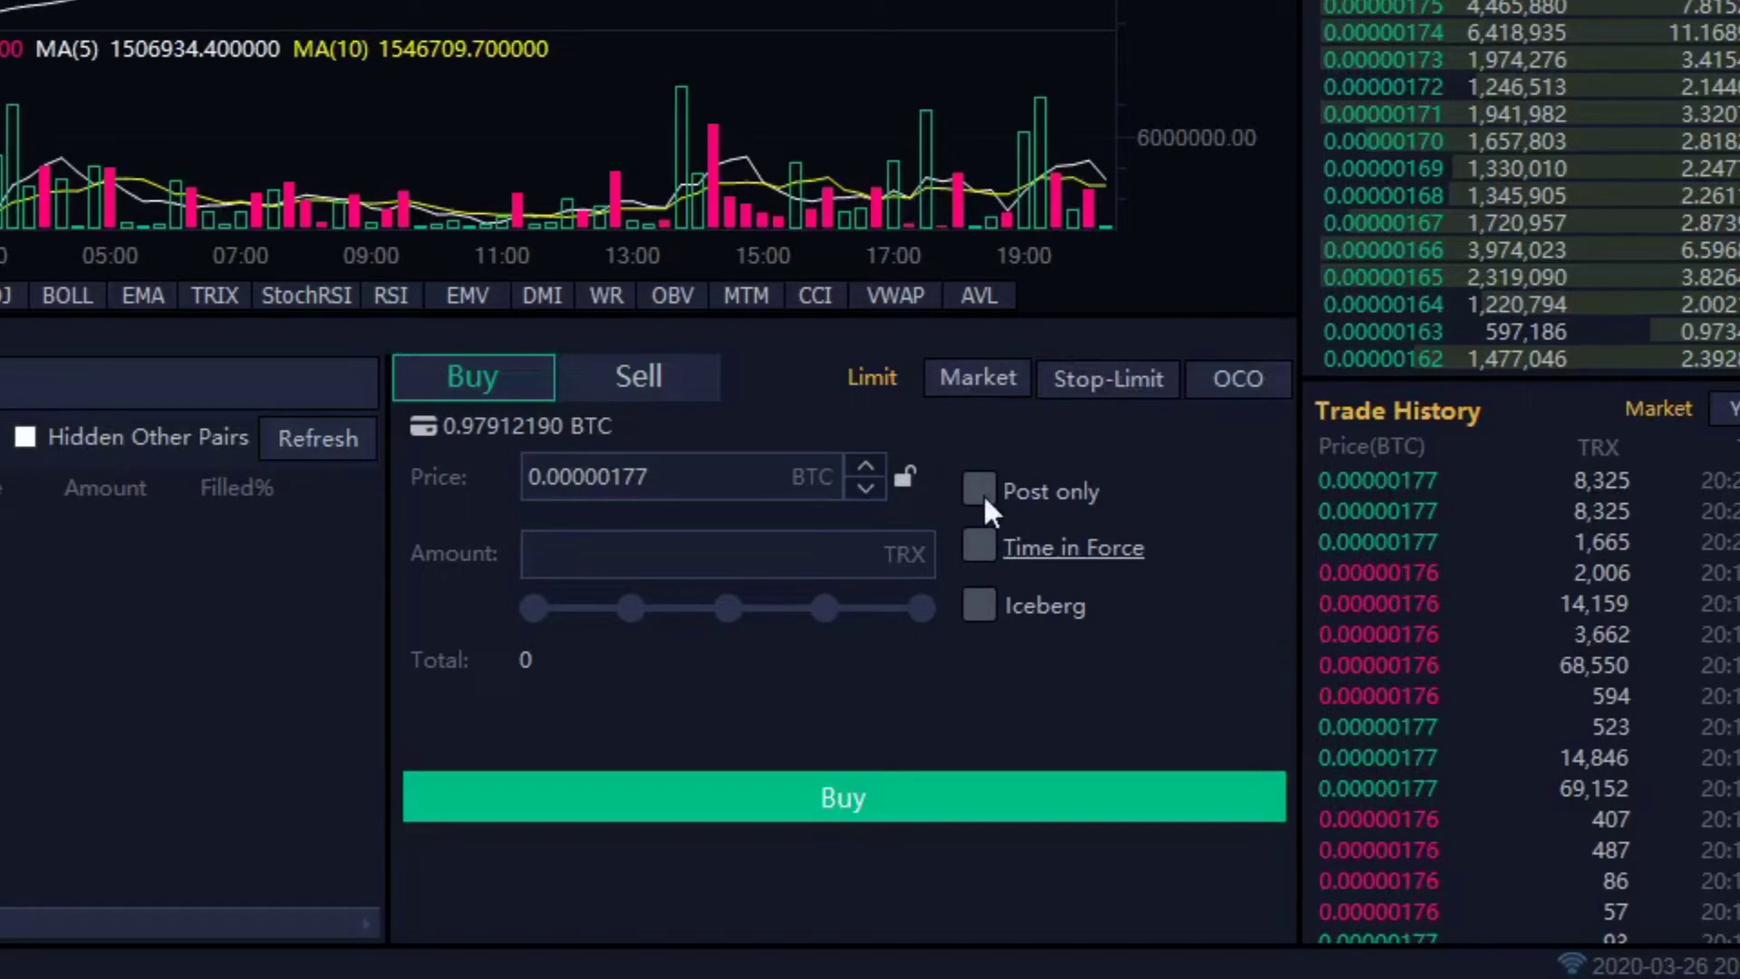
Step: Prepare a market buy order for 10 TRX
{"action": "left_click", "coordinate": [949, 397]}
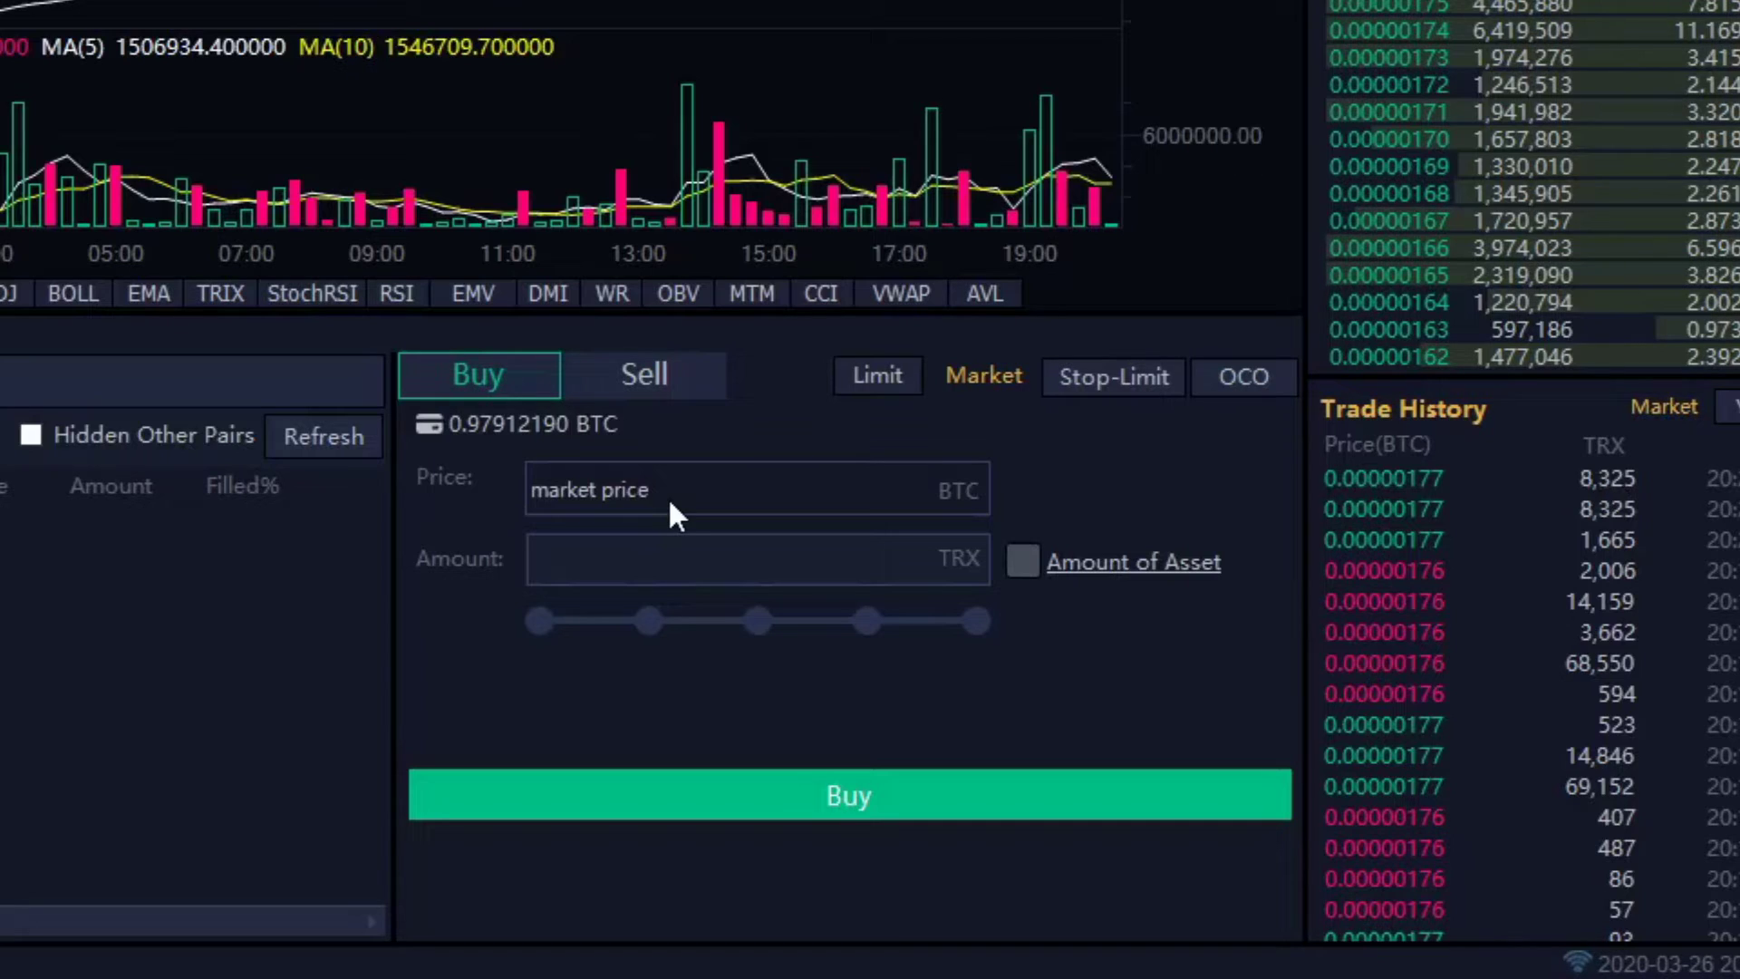
{"action": "left_click", "coordinate": [678, 561]}
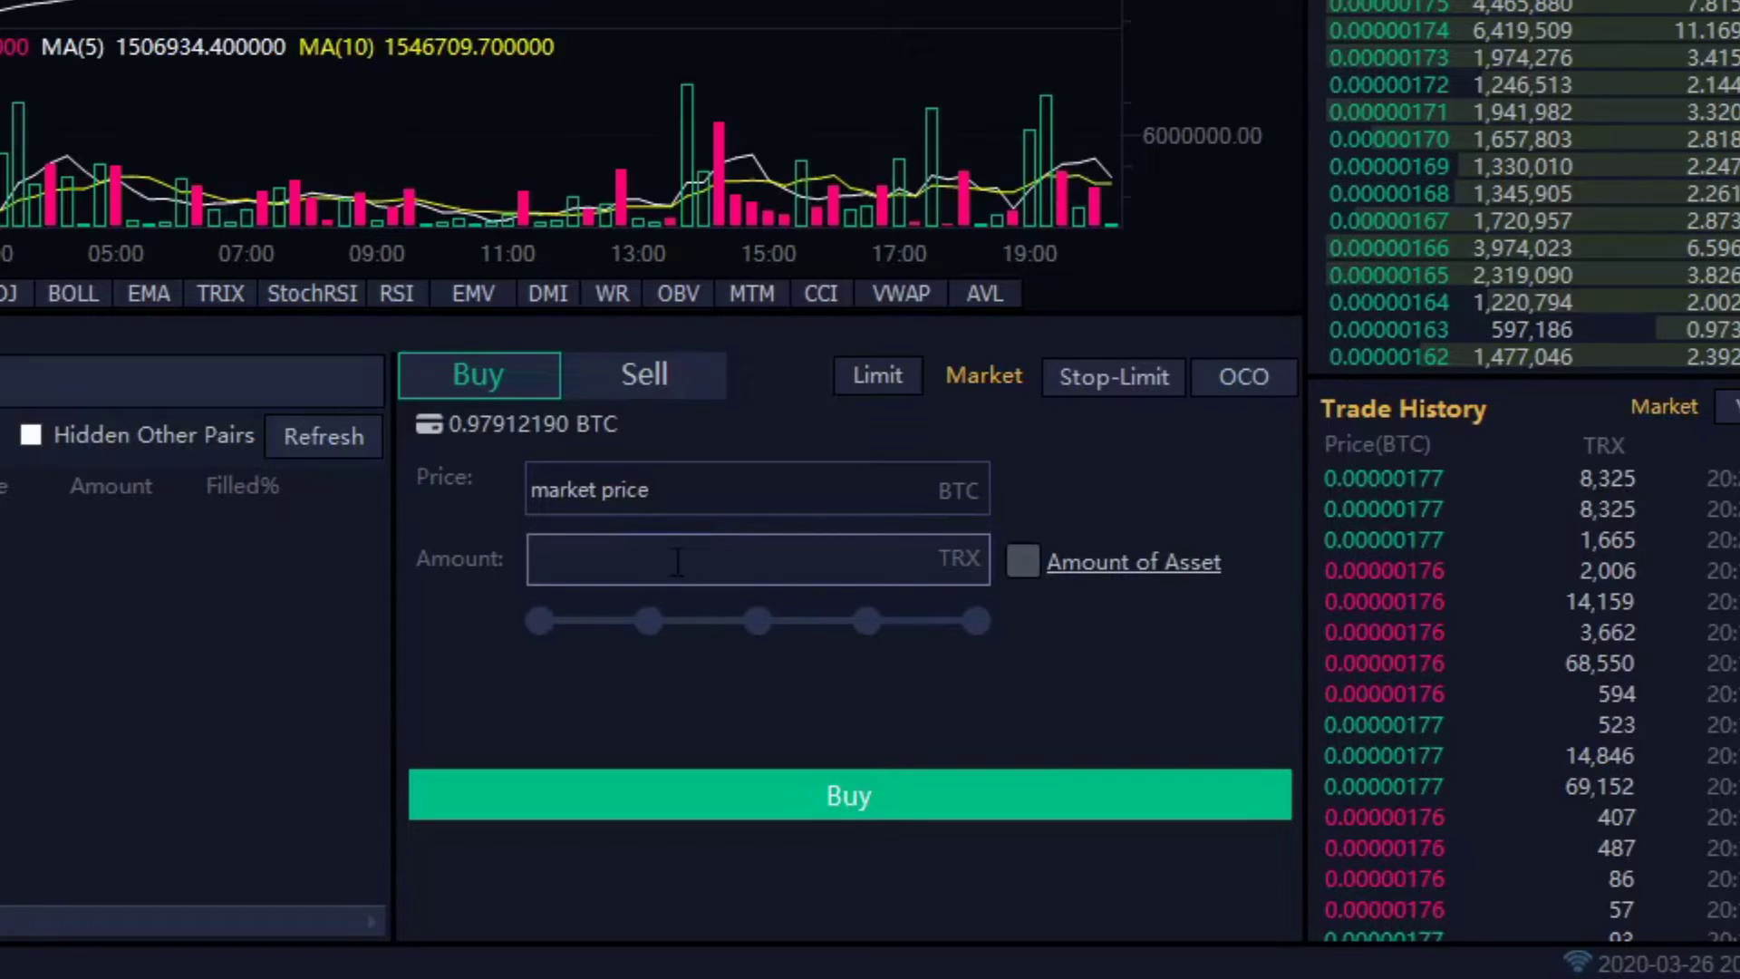
{"action": "type", "text": "10"}
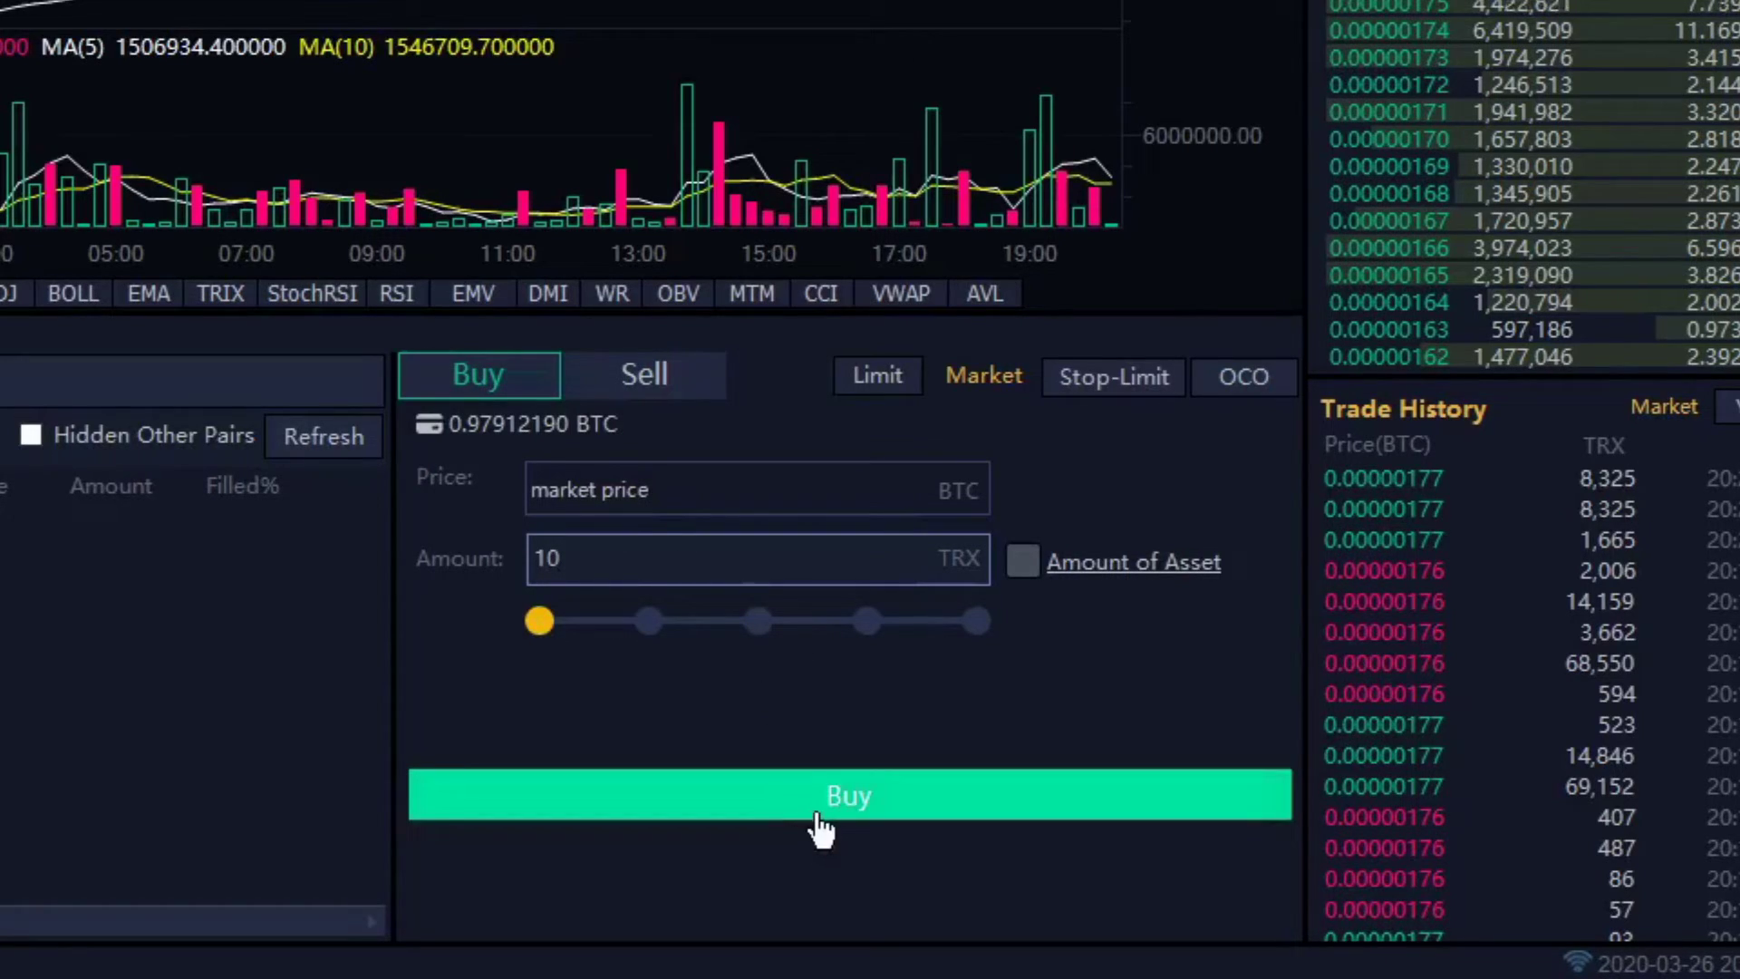
{"action": "left_click", "coordinate": [786, 451]}
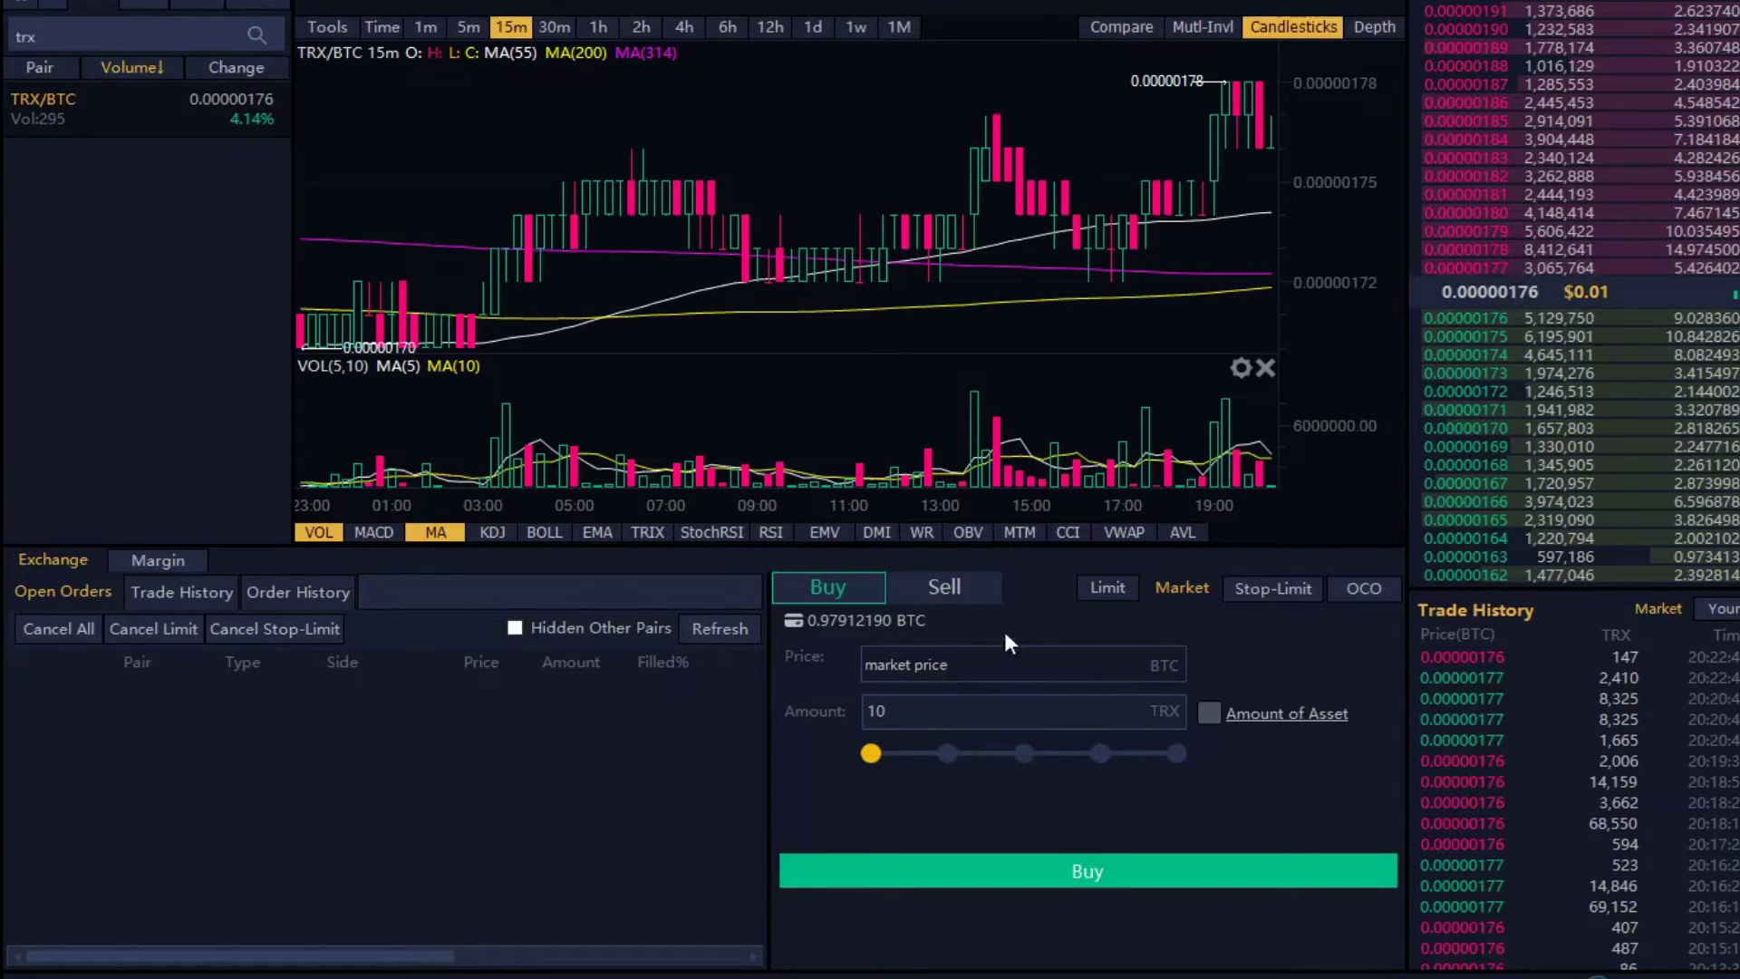
Step: Switch to selling with amount 10, then change to a Limit order at 0.00000176 BTC
{"action": "left_click", "coordinate": [945, 589]}
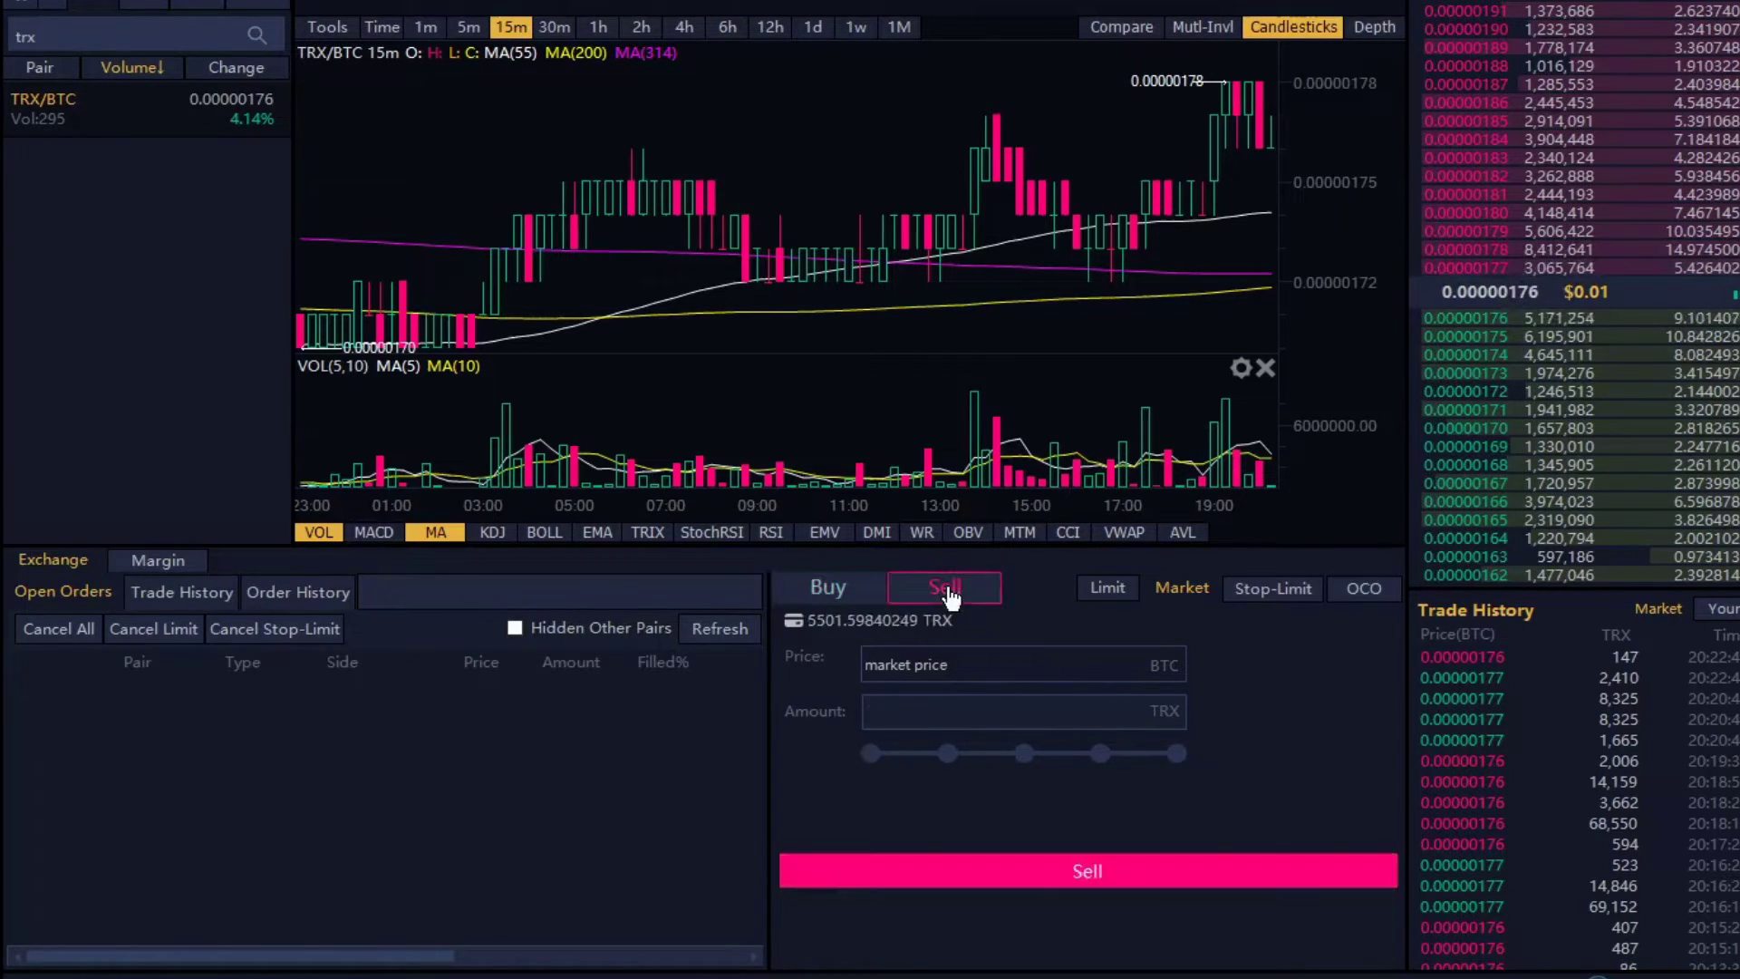
{"action": "left_click", "coordinate": [916, 695]}
{"action": "type", "text": "10"}
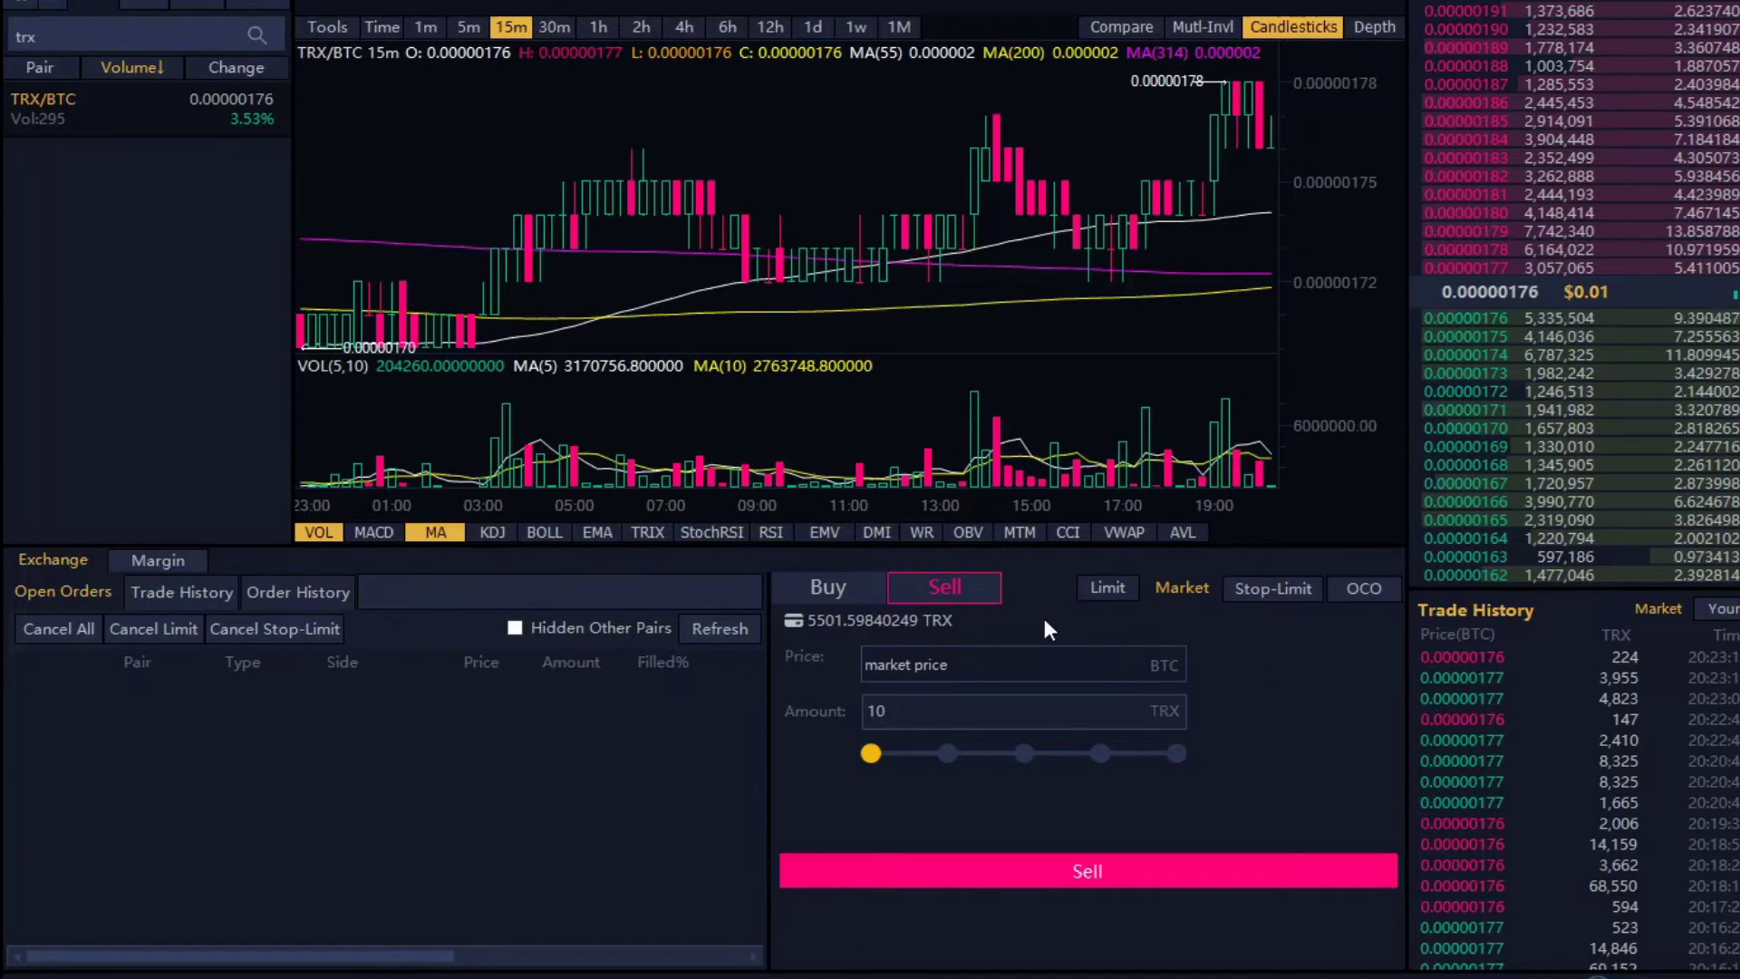
{"action": "left_click", "coordinate": [1109, 590]}
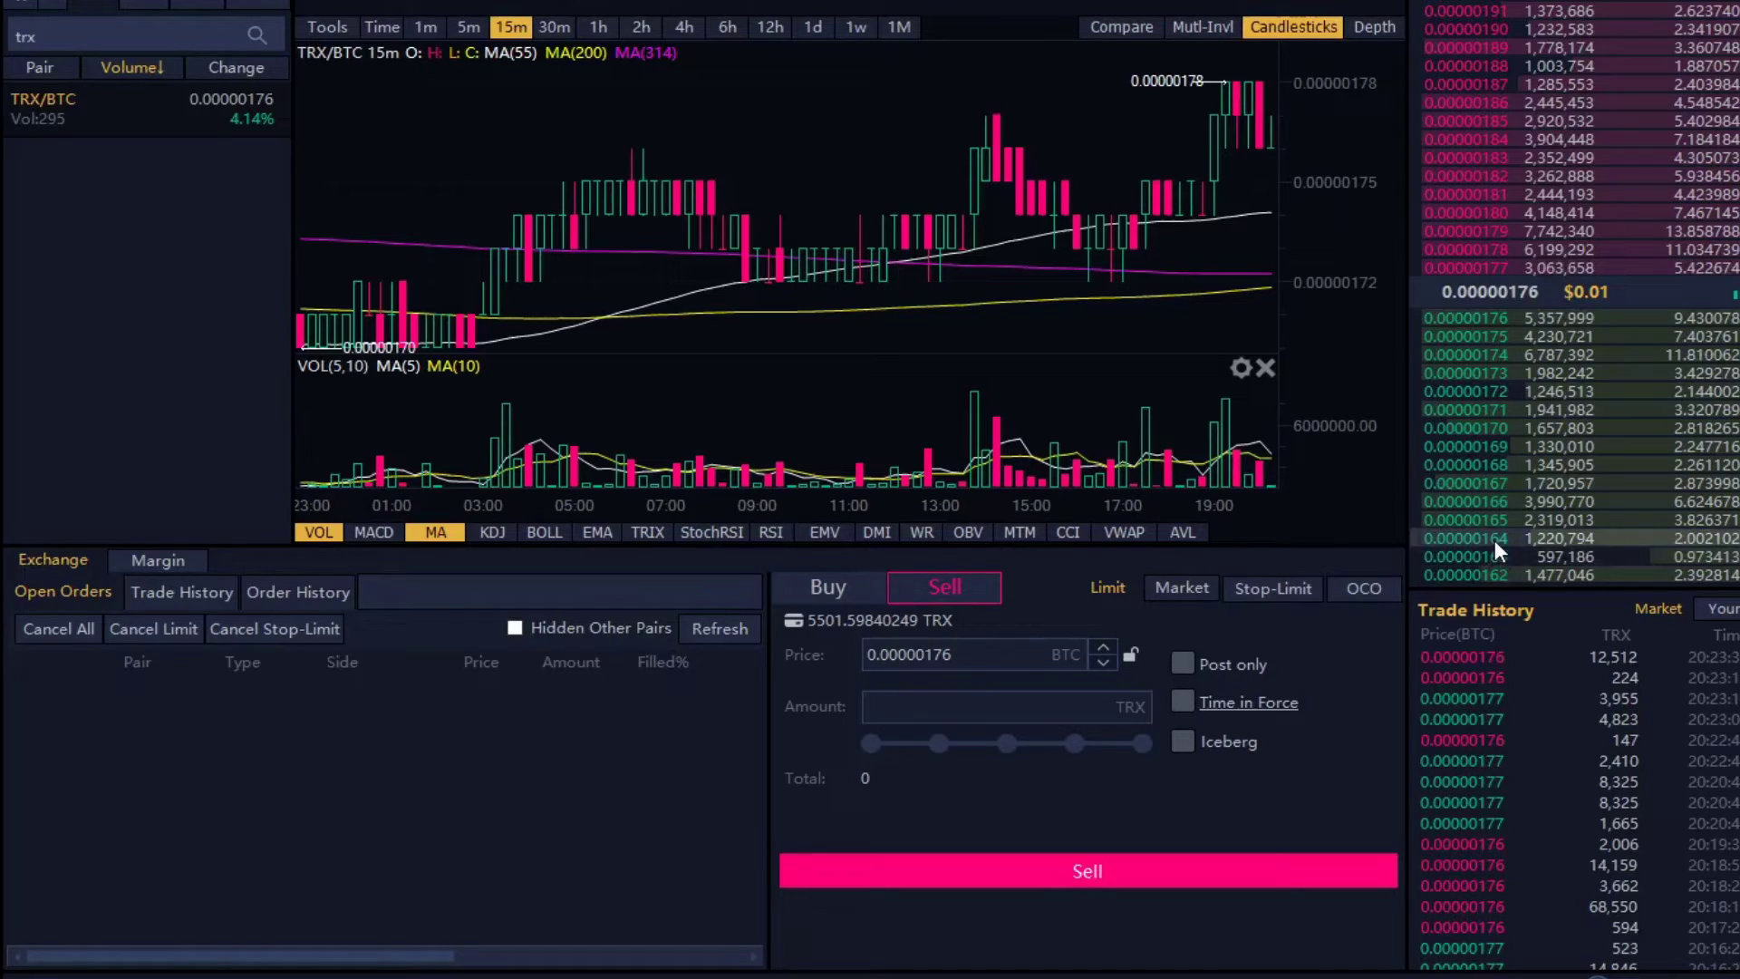
Step: Fill a limit buy at 0.00000164 BTC using 25% of the BTC balance, 149256 TRX
{"action": "left_click", "coordinate": [856, 593]}
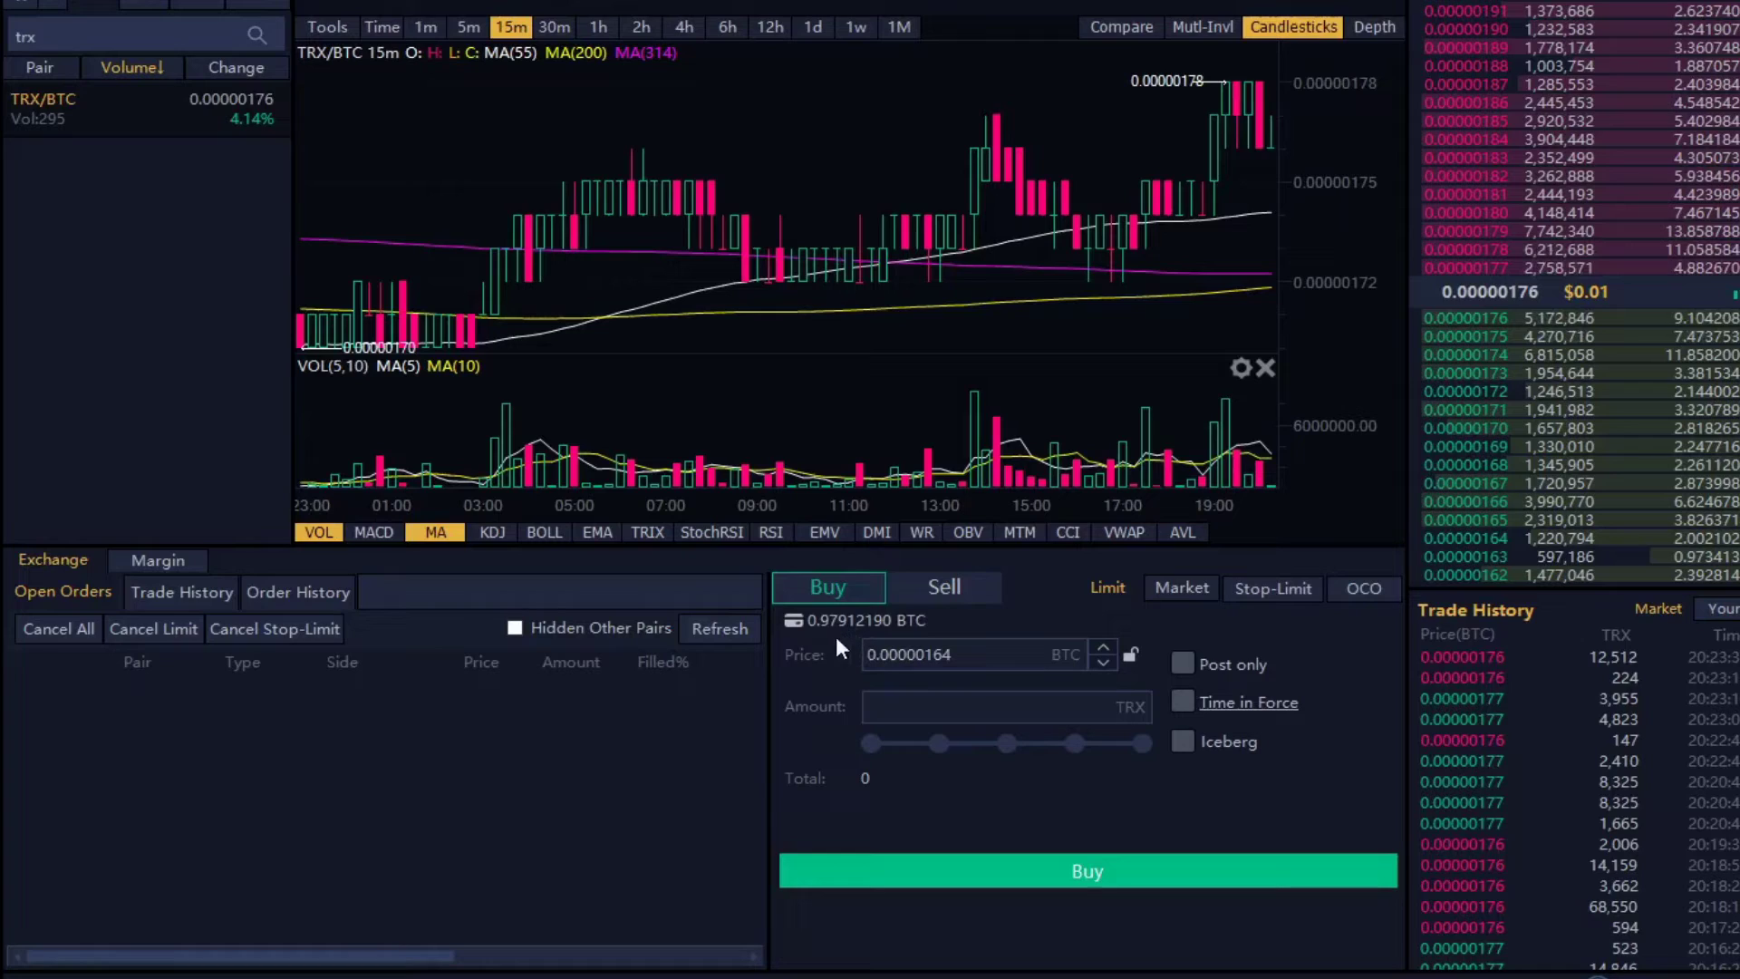
{"action": "left_click", "coordinate": [940, 744]}
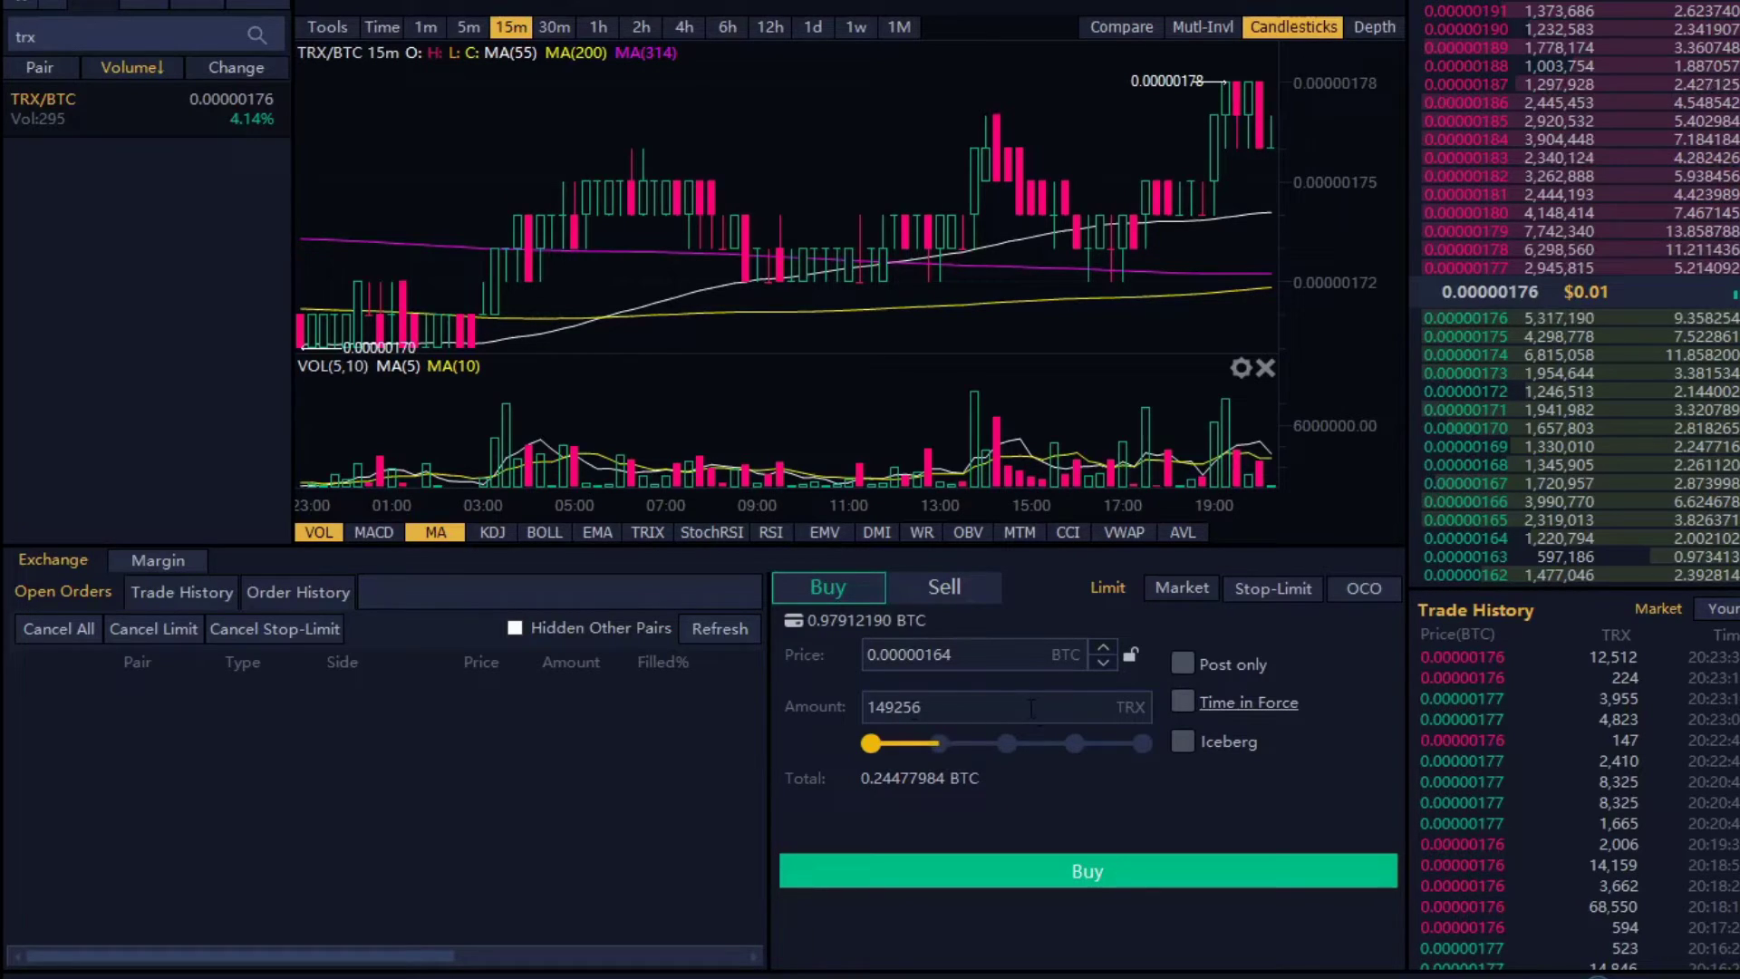
{"action": "left_click", "coordinate": [1171, 889]}
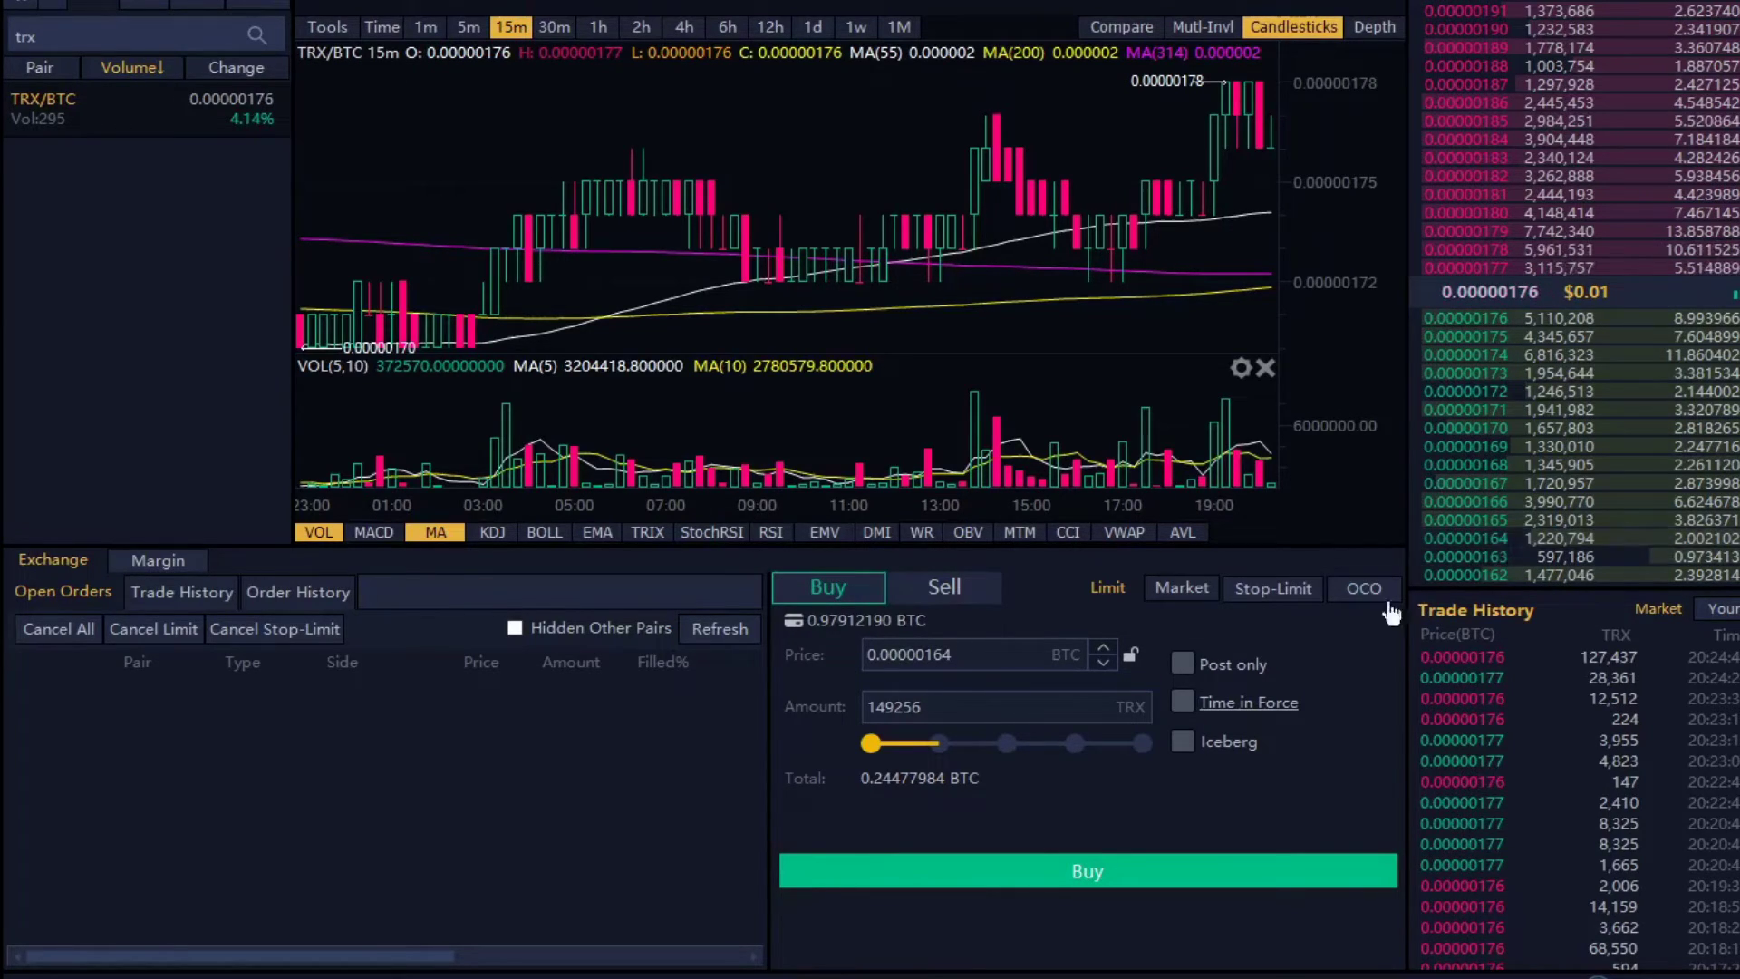
Step: Fill a limit sell of 1815 TRX at 0.00000189 BTC, about a third of the balance
{"action": "left_click", "coordinate": [894, 604]}
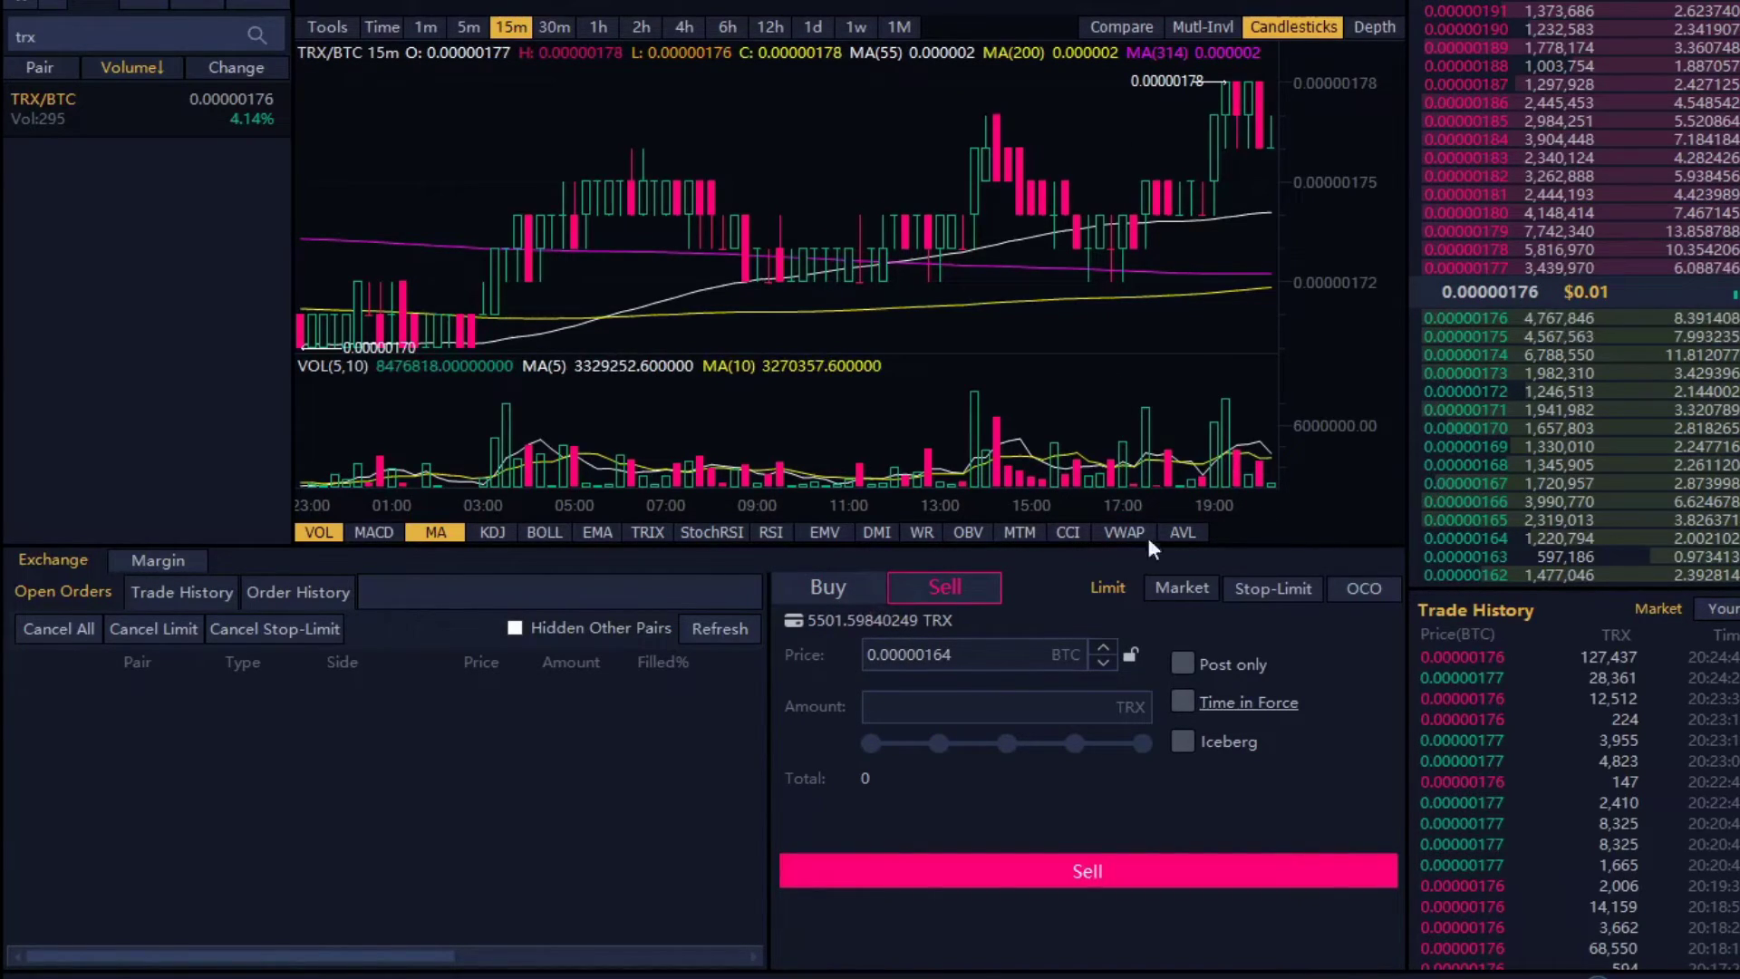
{"action": "left_click", "coordinate": [1493, 41]}
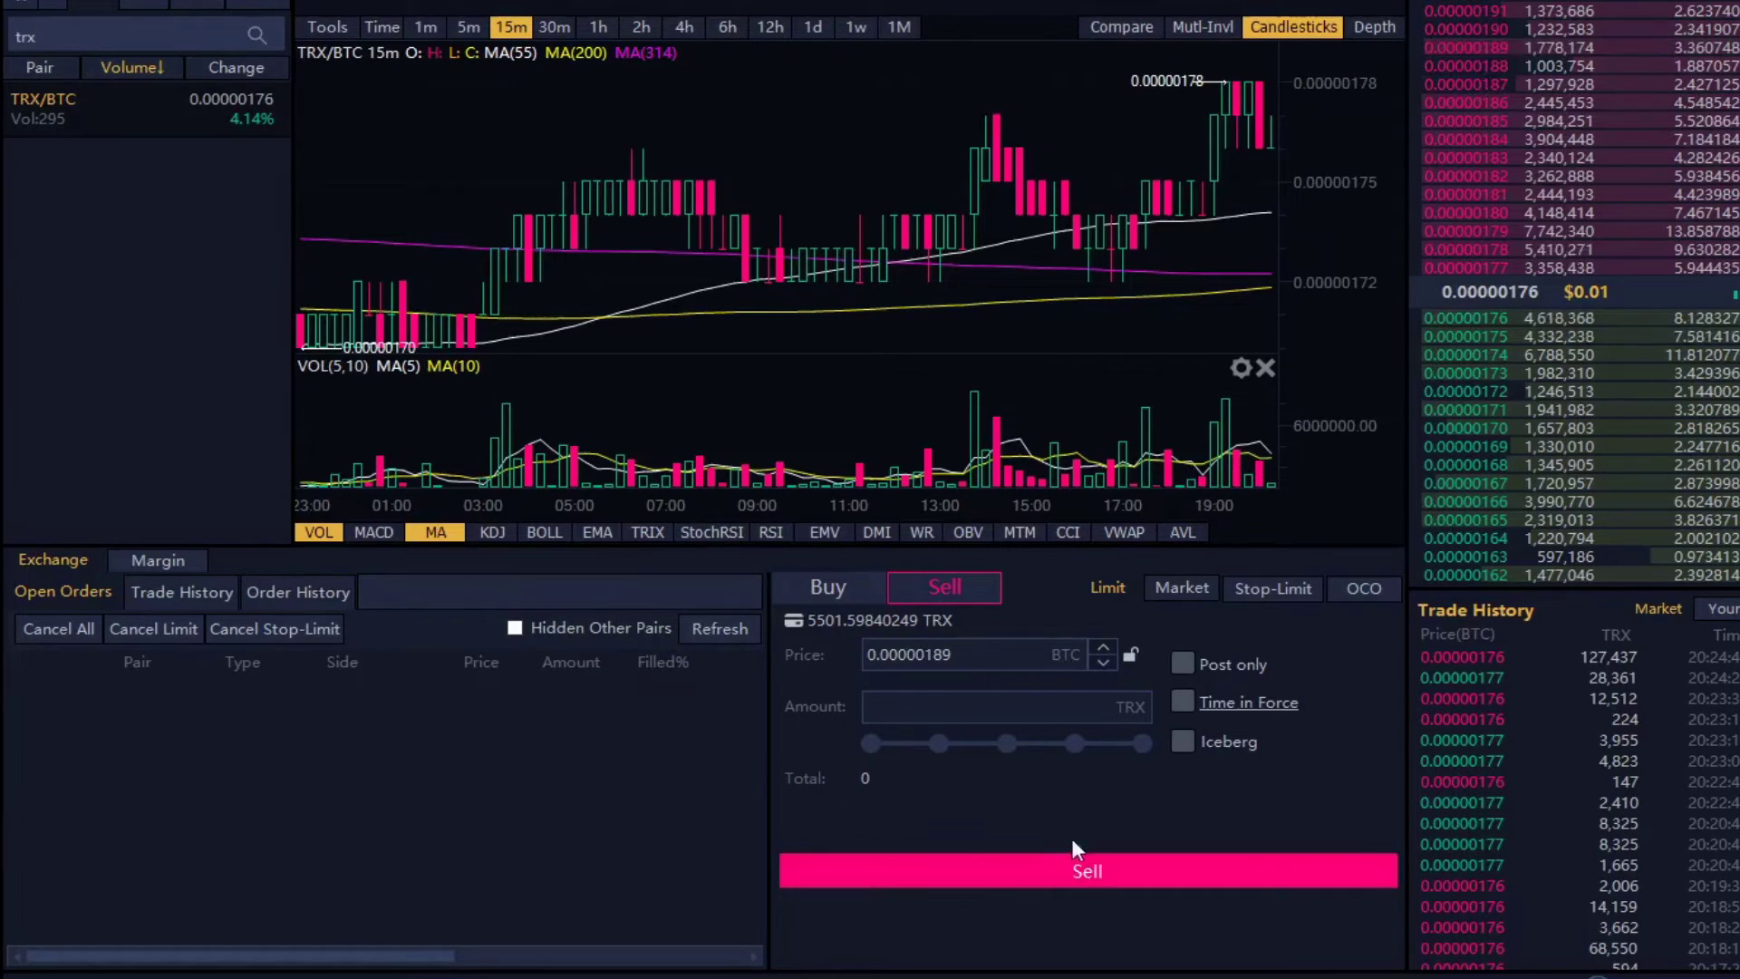
{"action": "left_click", "coordinate": [971, 744]}
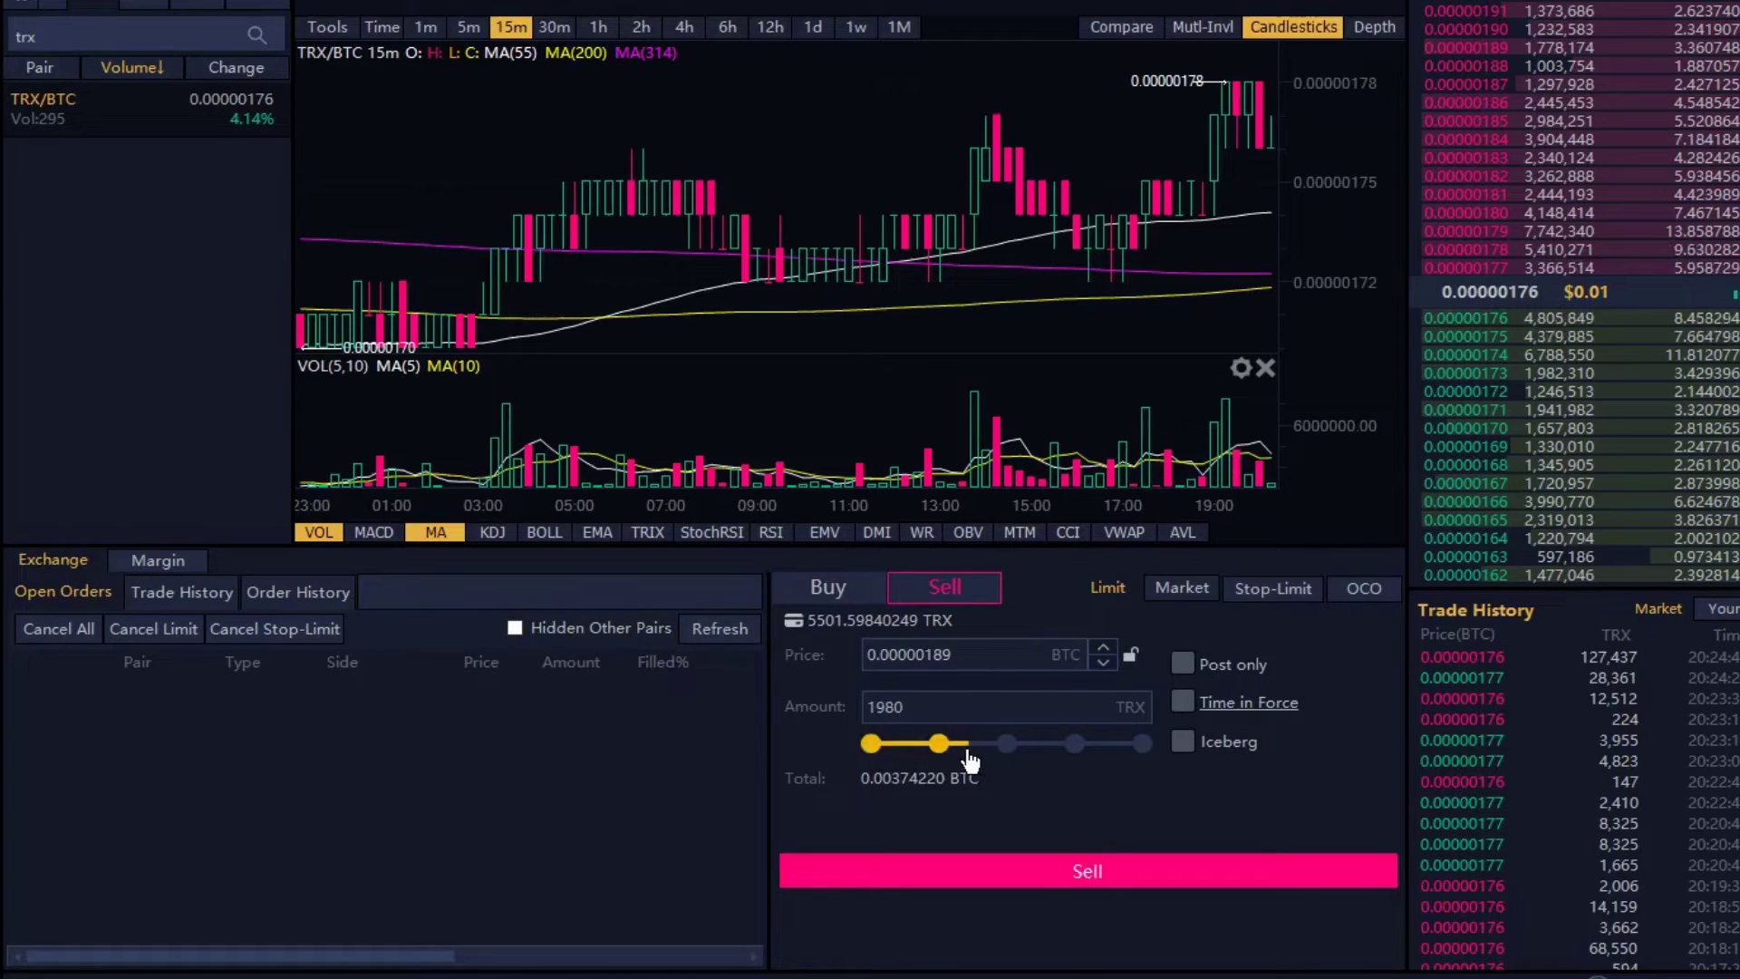
{"action": "left_click", "coordinate": [964, 749]}
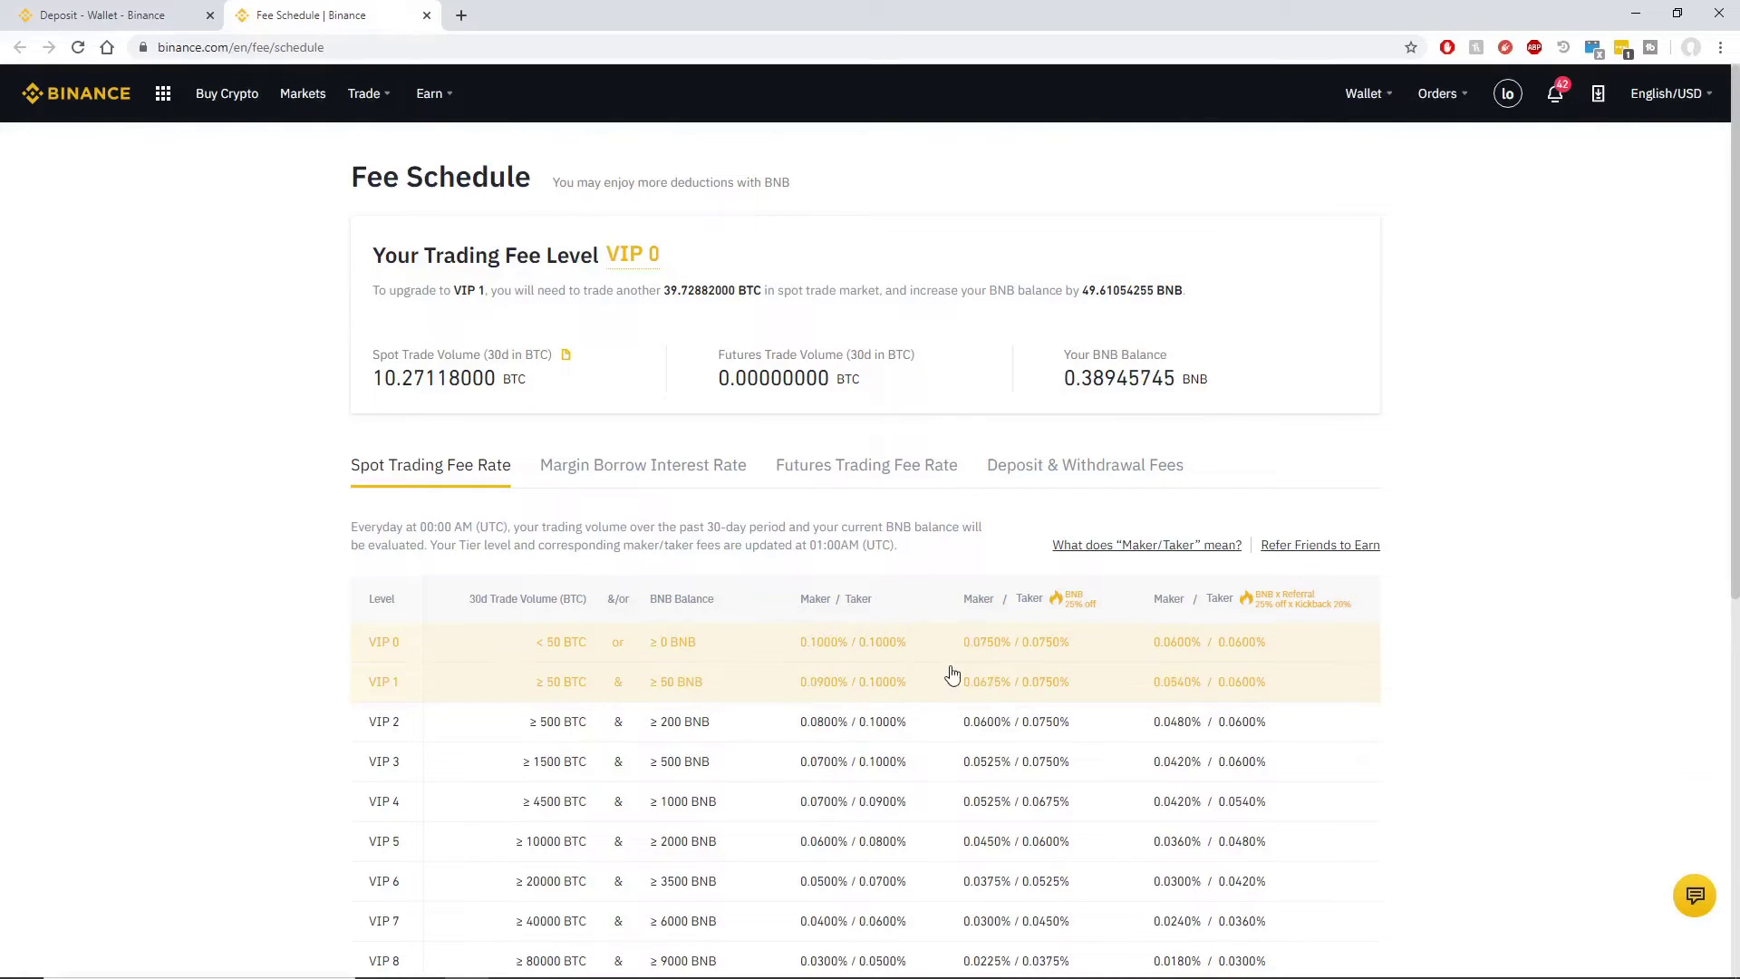
Step: Return to the Binance desktop app window with the 1815 TRX sell limit form
{"action": "key", "text": "alt+Tab"}
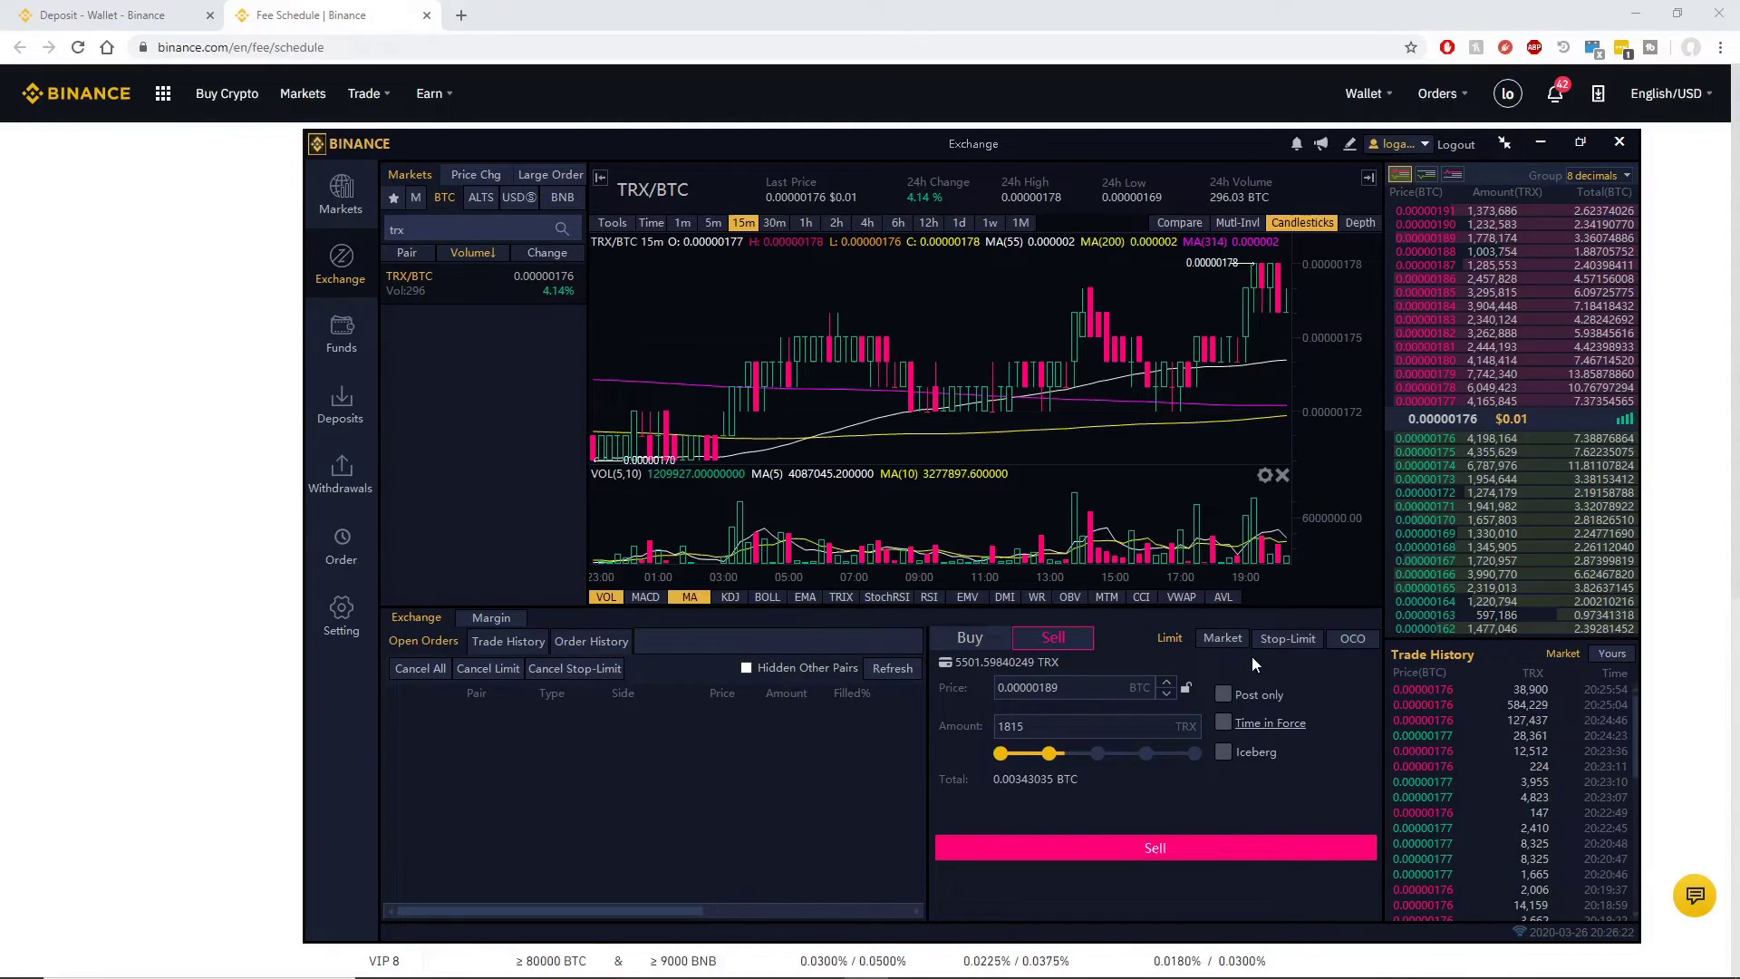
Step: Maximize the Binance Exchange window showing the TRX/BTC sell limit order
{"action": "left_click", "coordinate": [203, 567]}
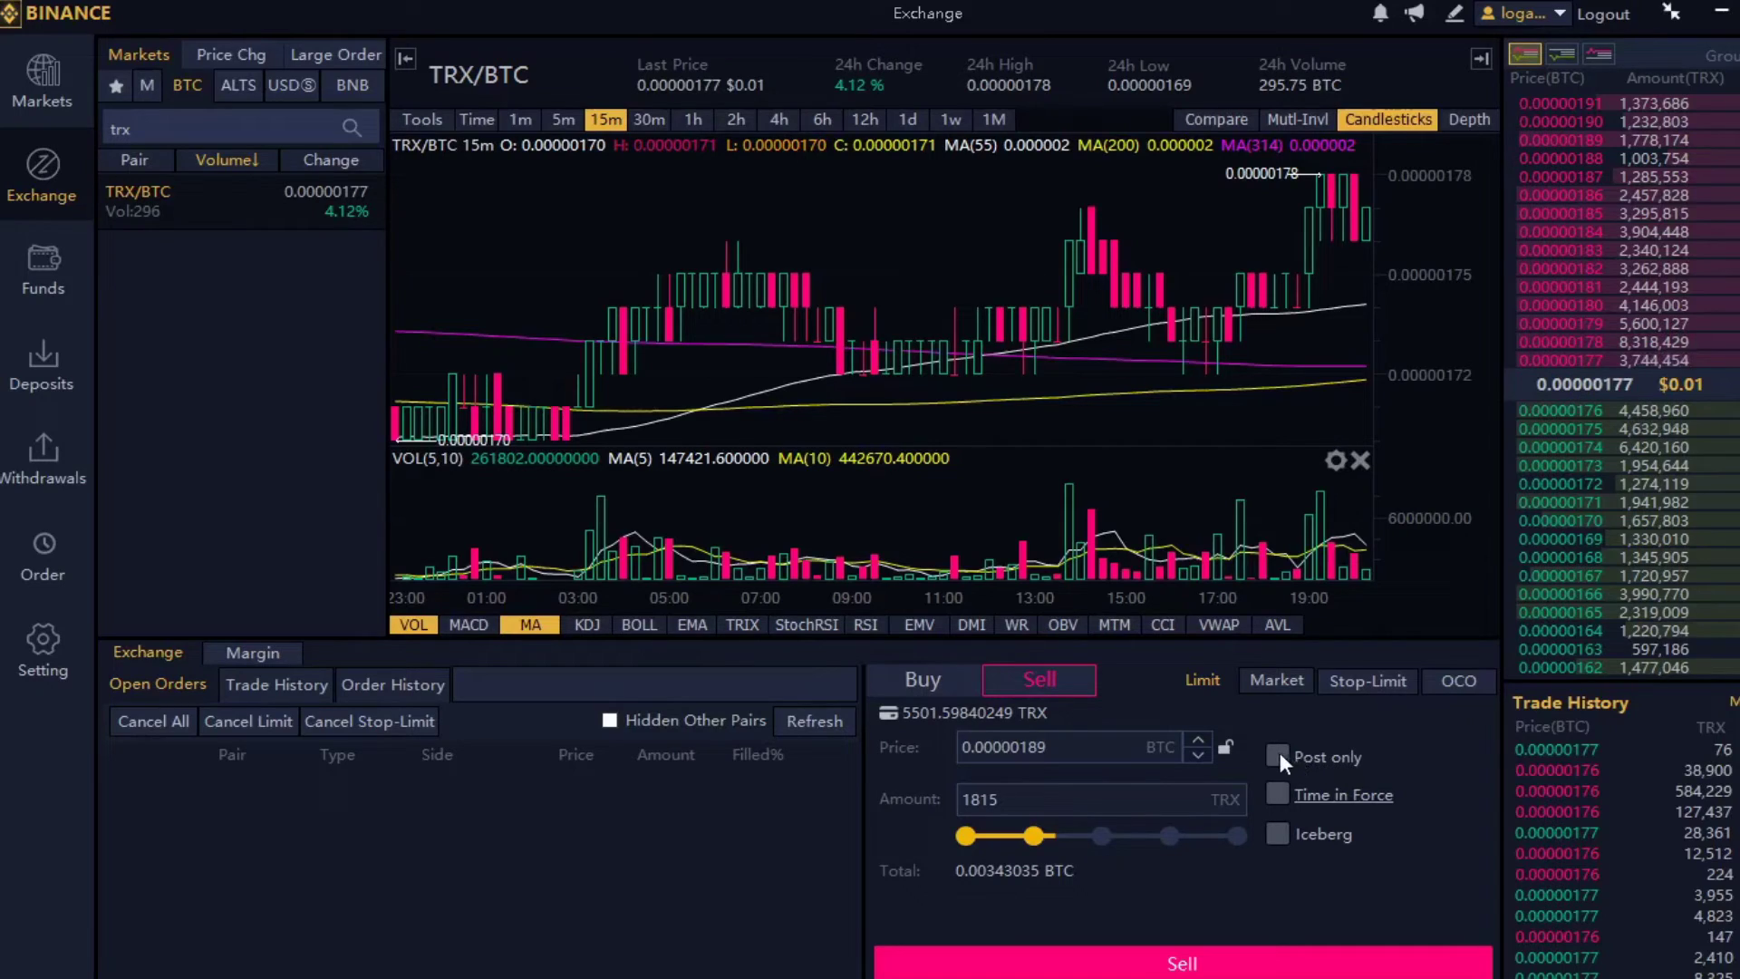
Step: Set a Buy limit at 0.00000177 BTC from the order book, with Post only off
{"action": "left_click", "coordinate": [1275, 753]}
{"action": "left_click", "coordinate": [920, 688]}
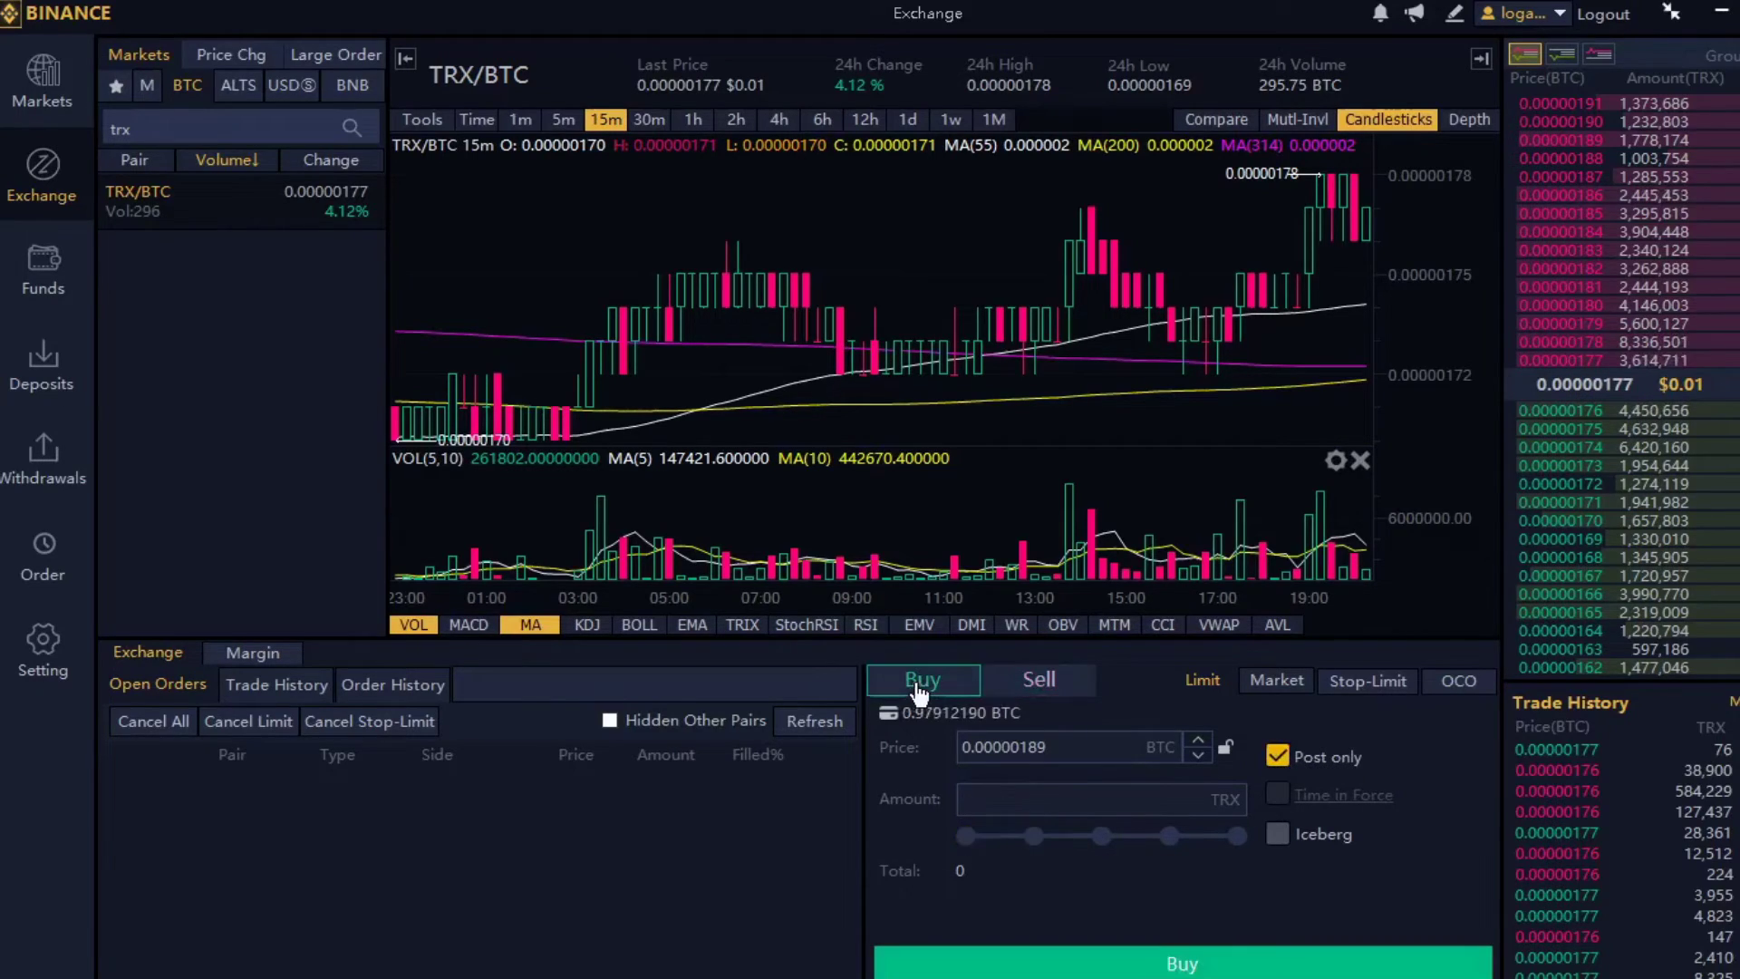
{"action": "left_click", "coordinate": [1575, 359]}
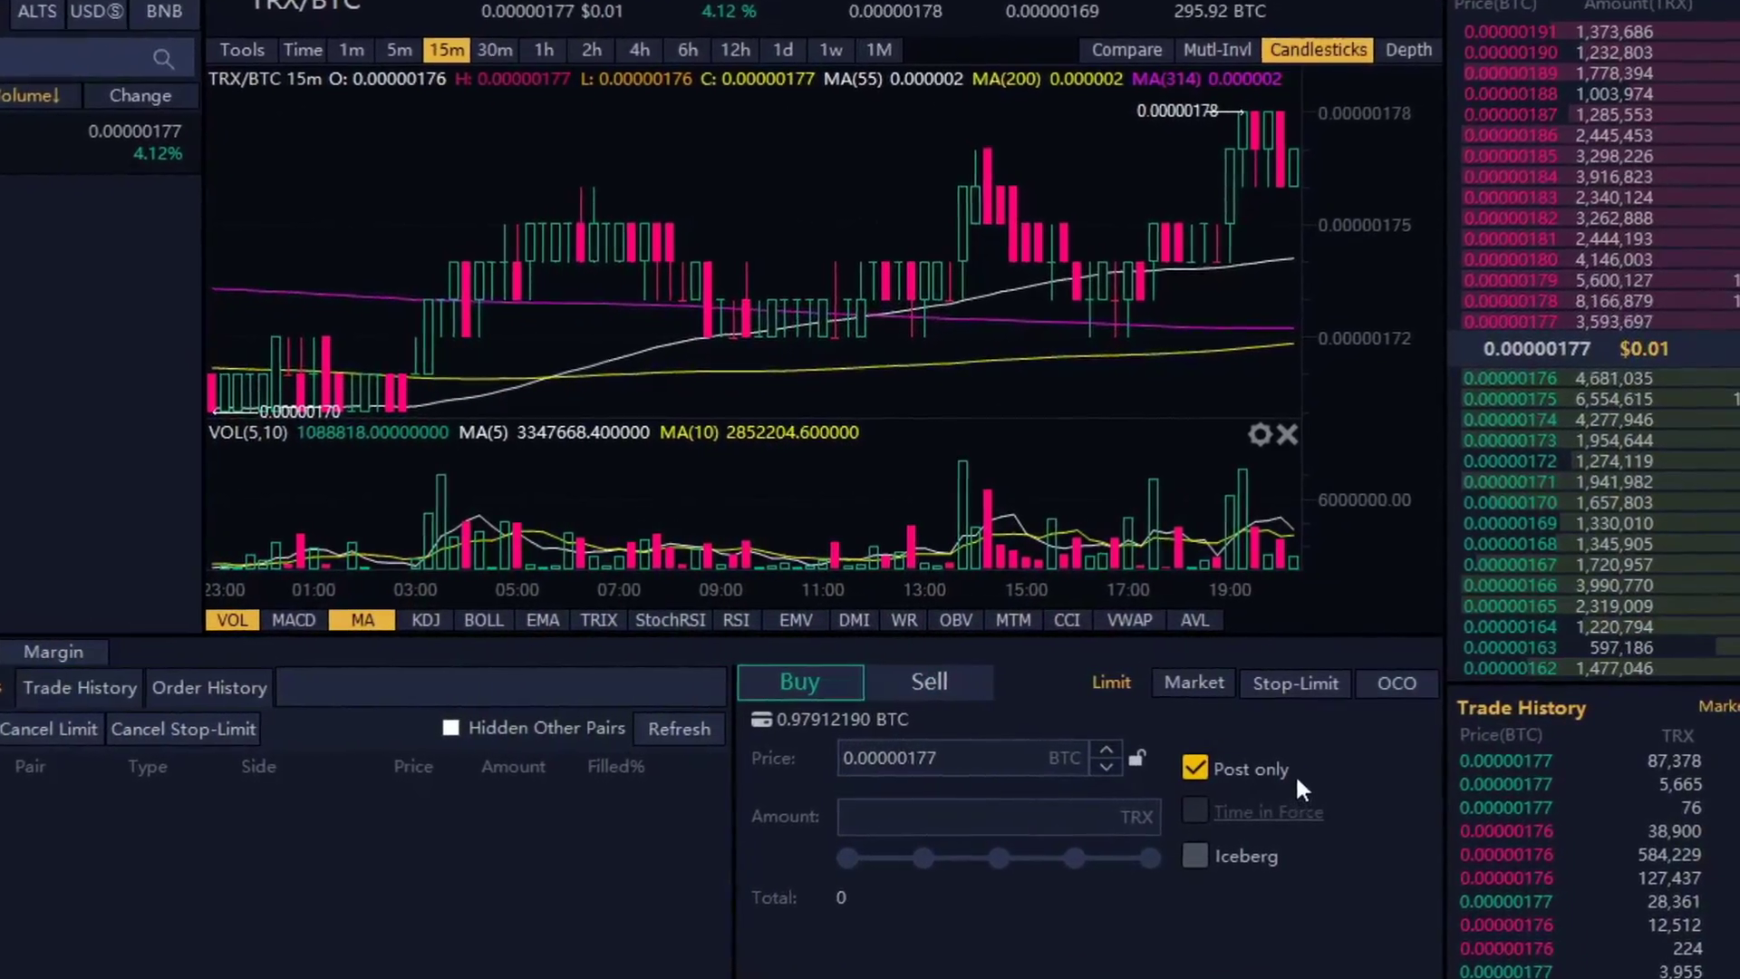
{"action": "left_click", "coordinate": [1169, 773]}
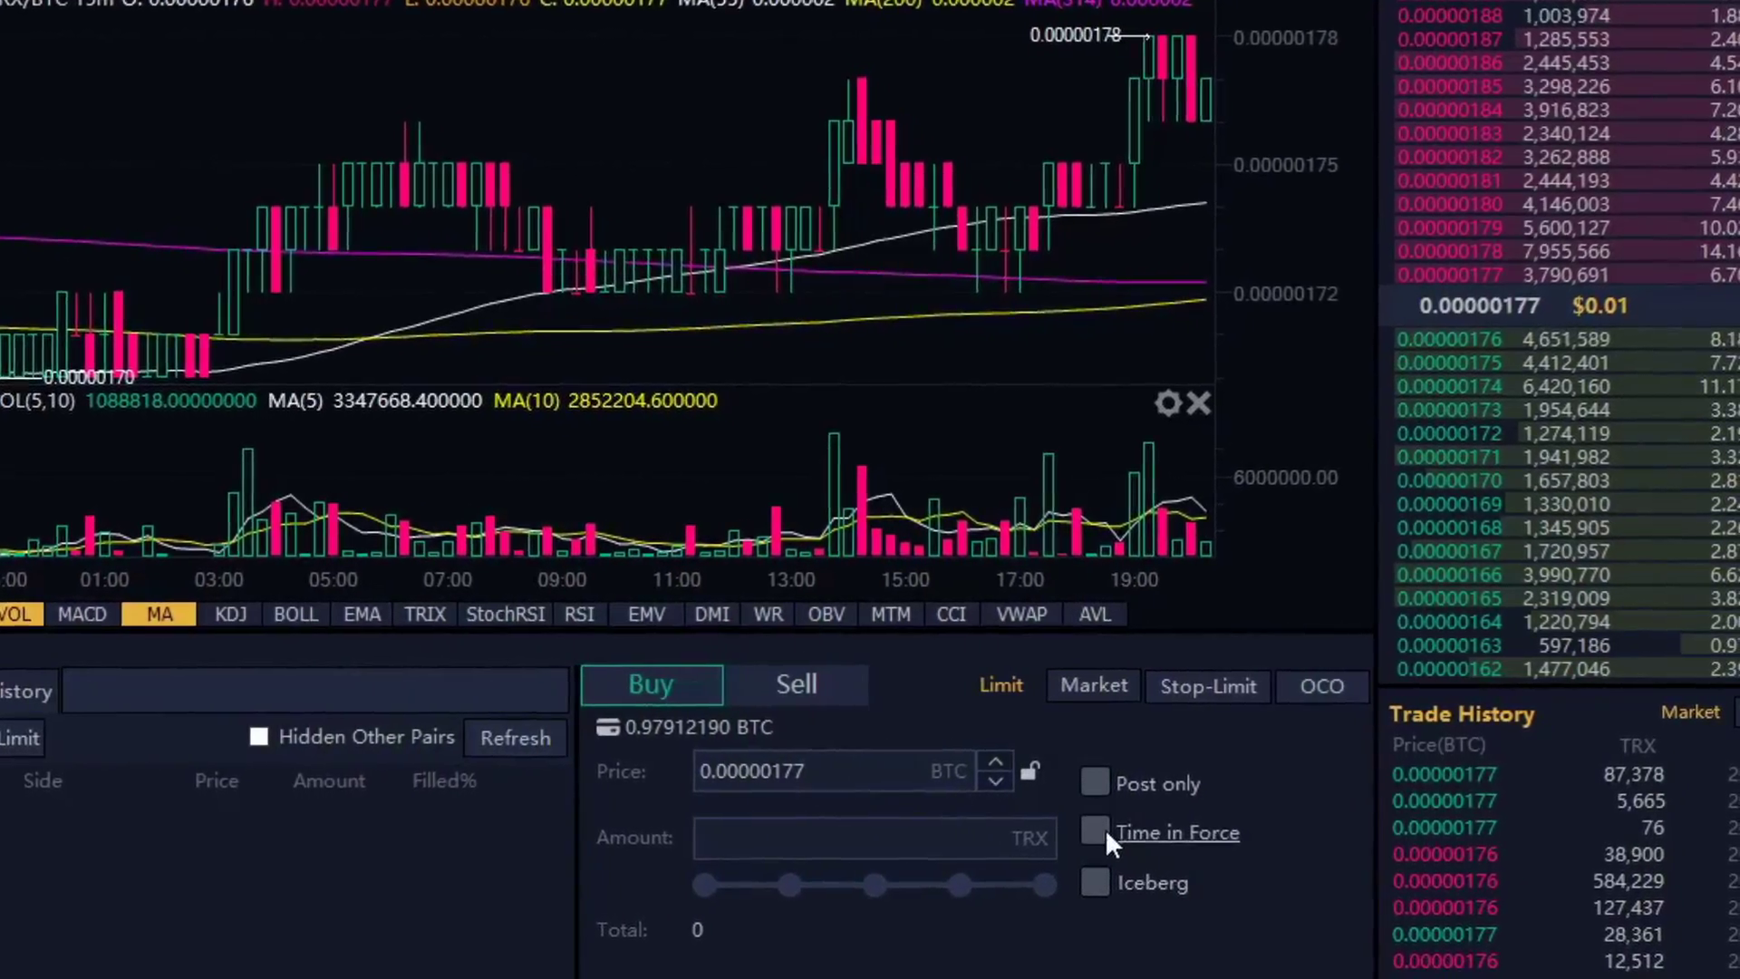
{"action": "left_click", "coordinate": [1113, 828]}
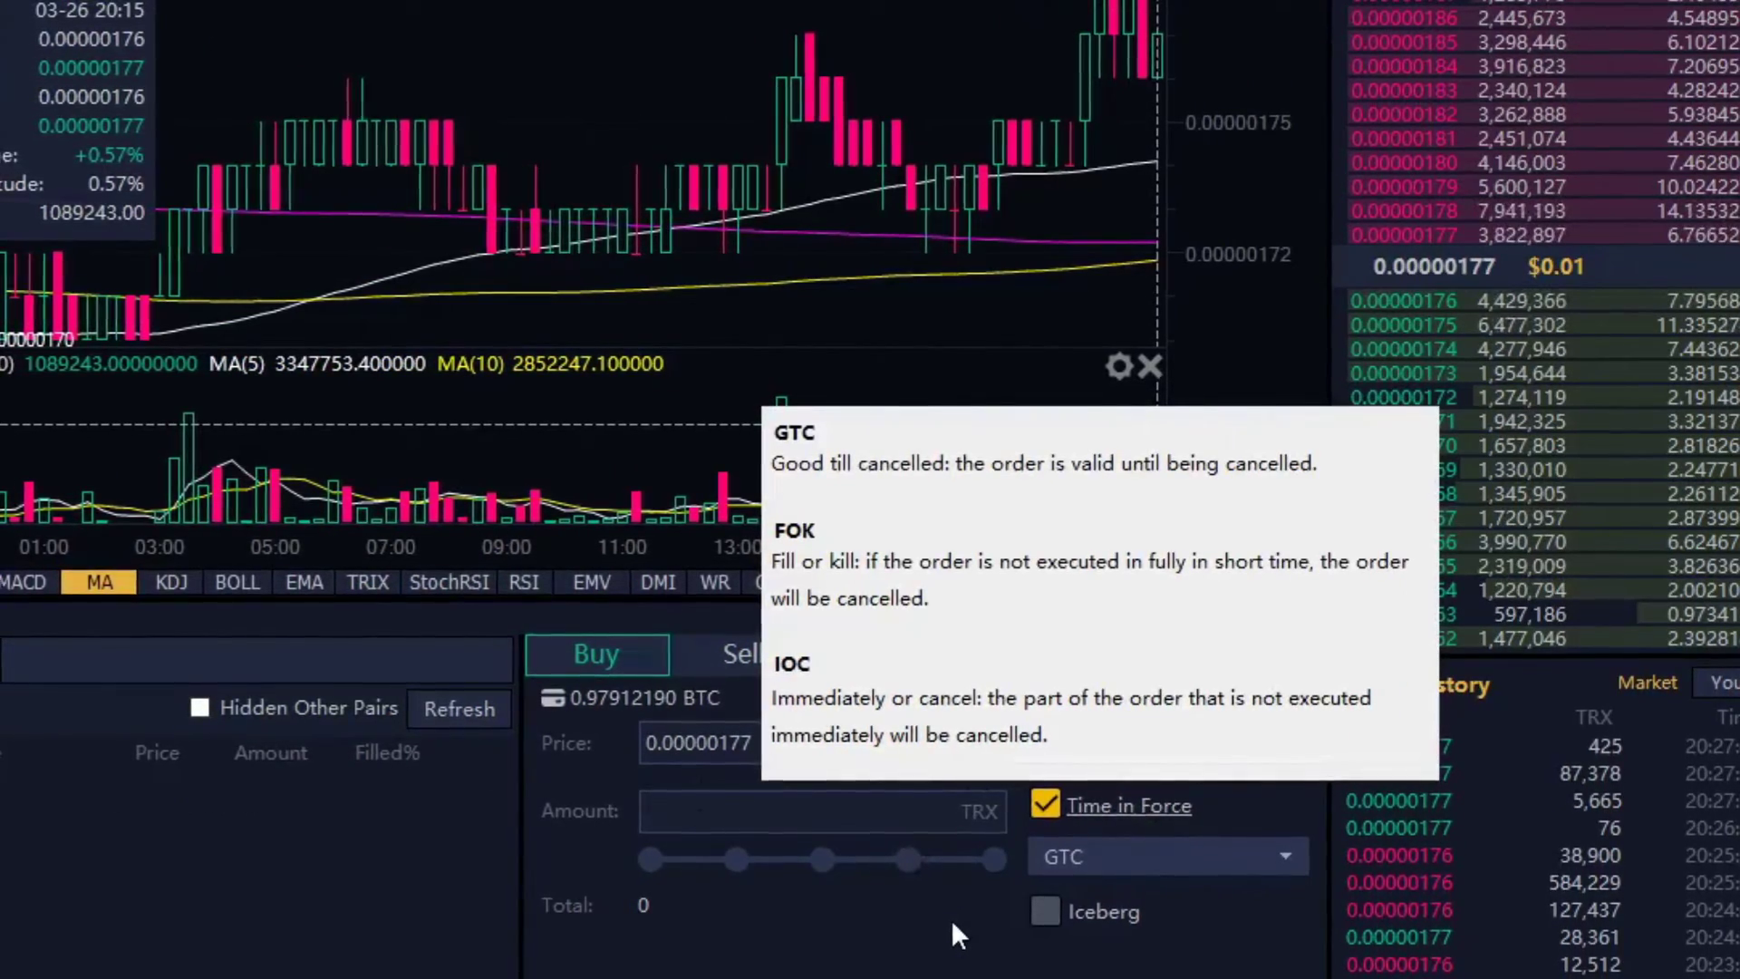
{"action": "left_click", "coordinate": [1051, 800]}
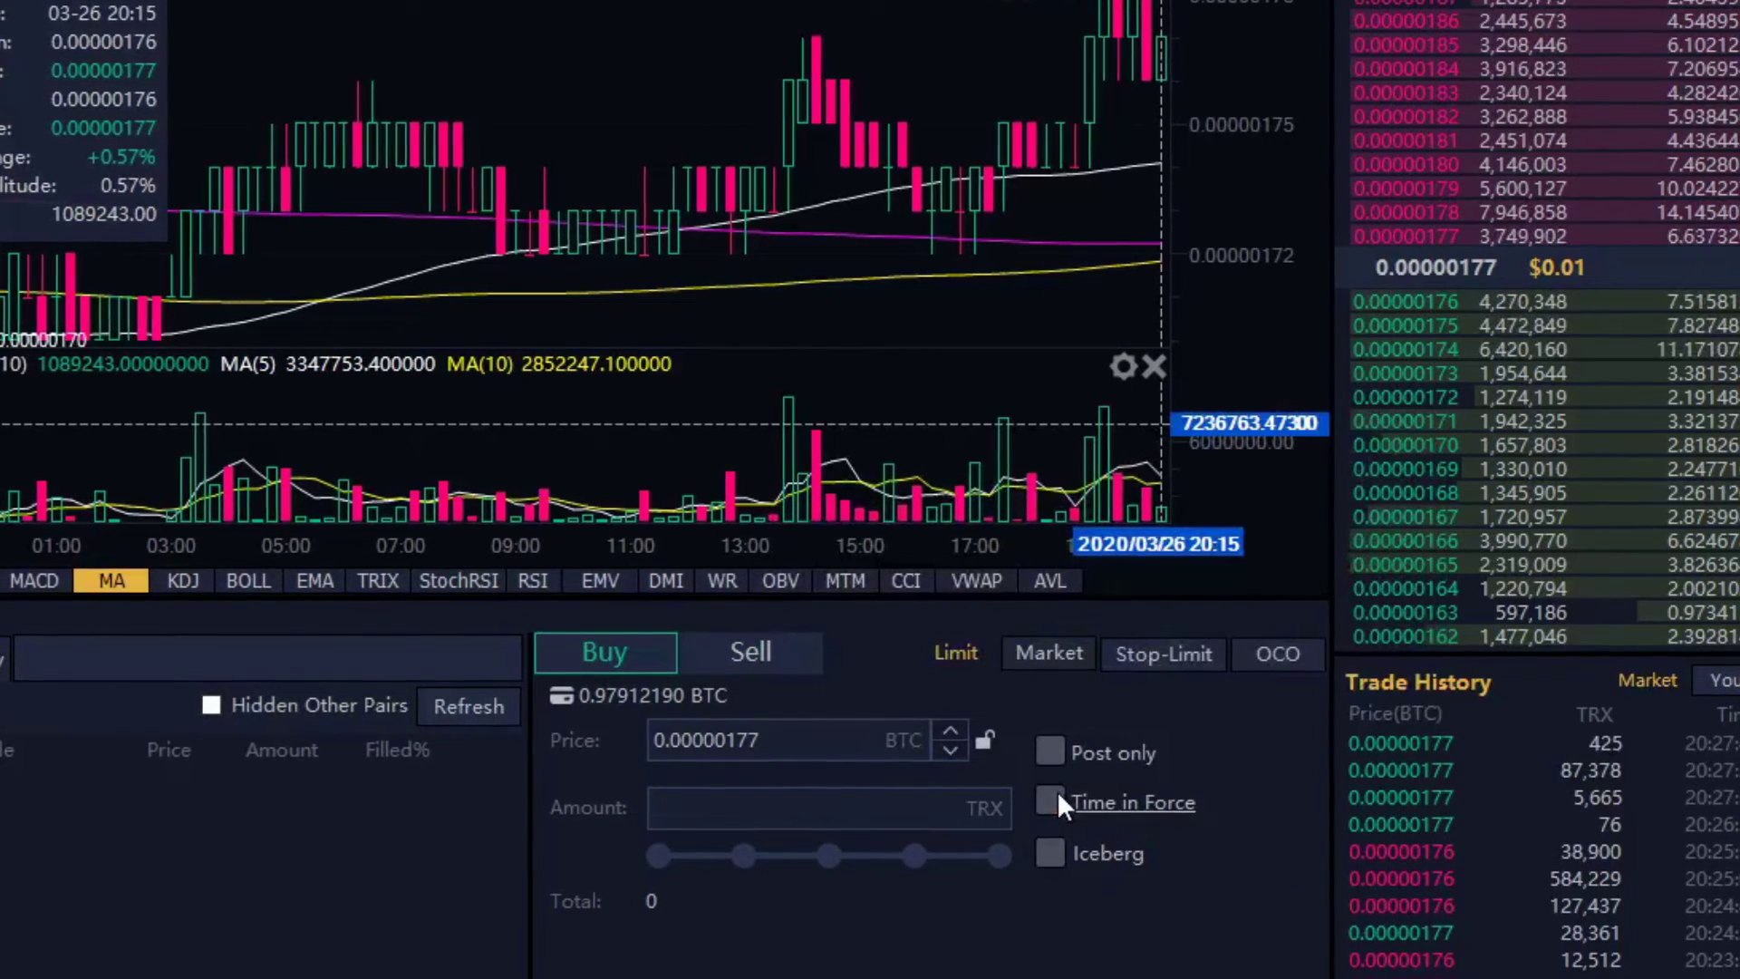
{"action": "left_click", "coordinate": [1057, 857]}
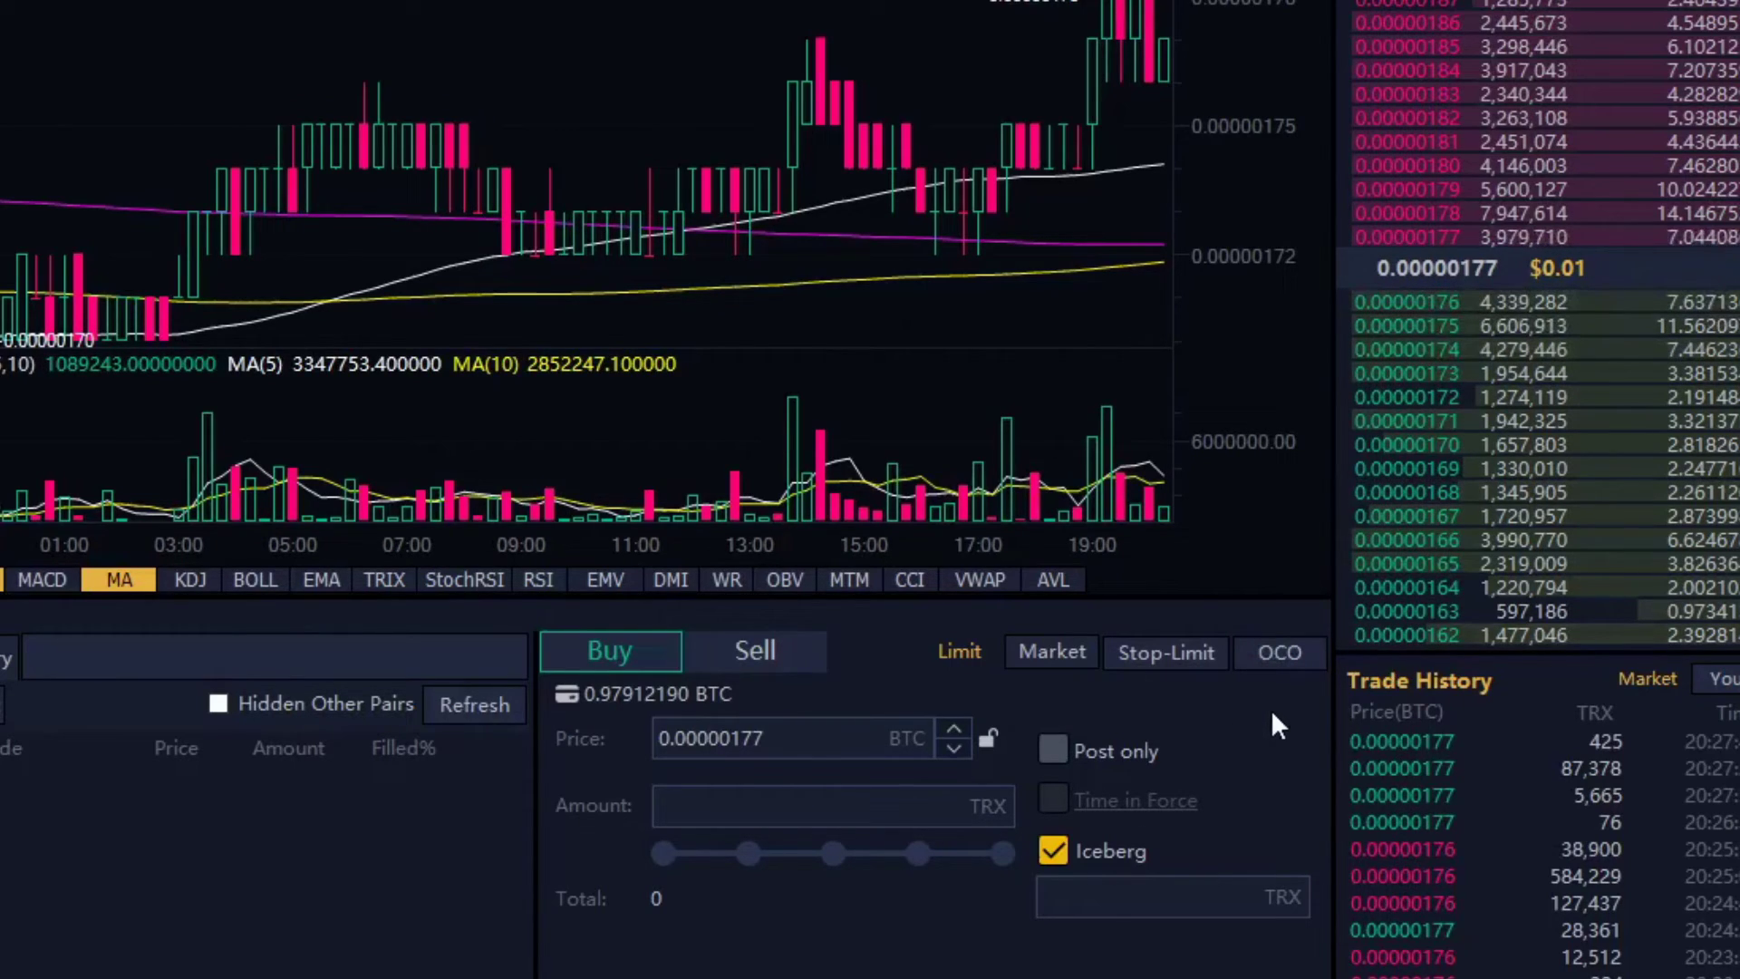
{"action": "left_click", "coordinate": [1054, 850]}
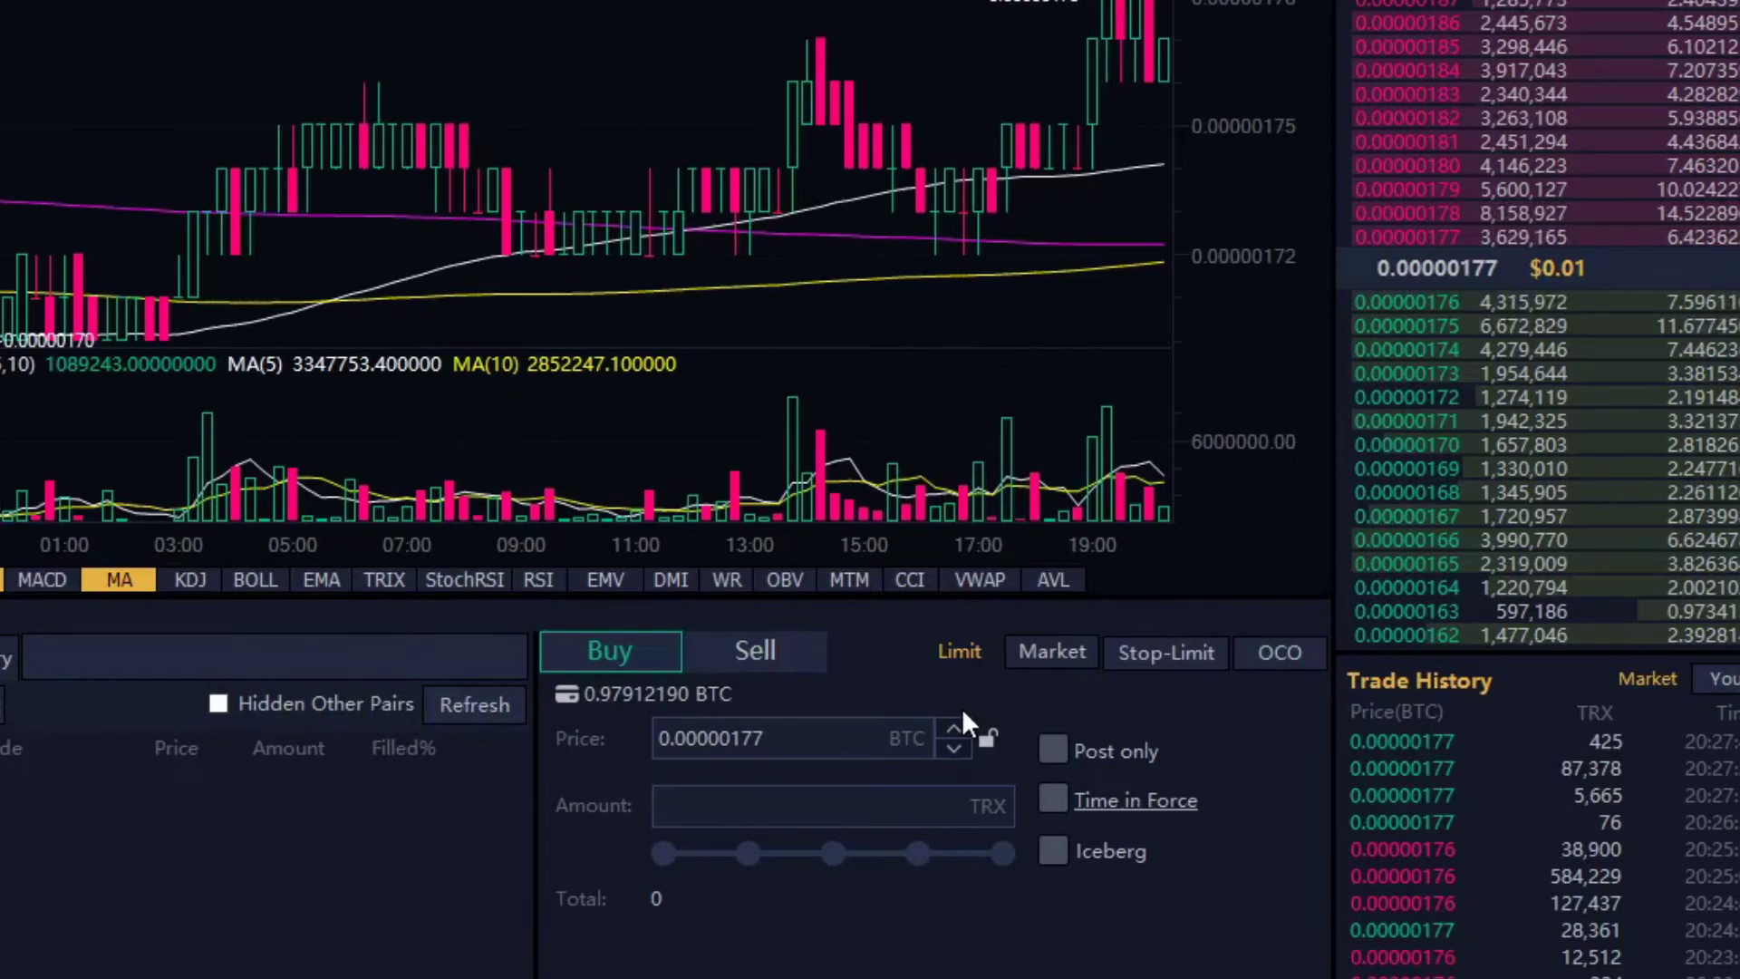
Step: Switch to a Stop-Limit Sell order, with stop and limit at 0.00000177 BTC
{"action": "left_click", "coordinate": [1174, 656]}
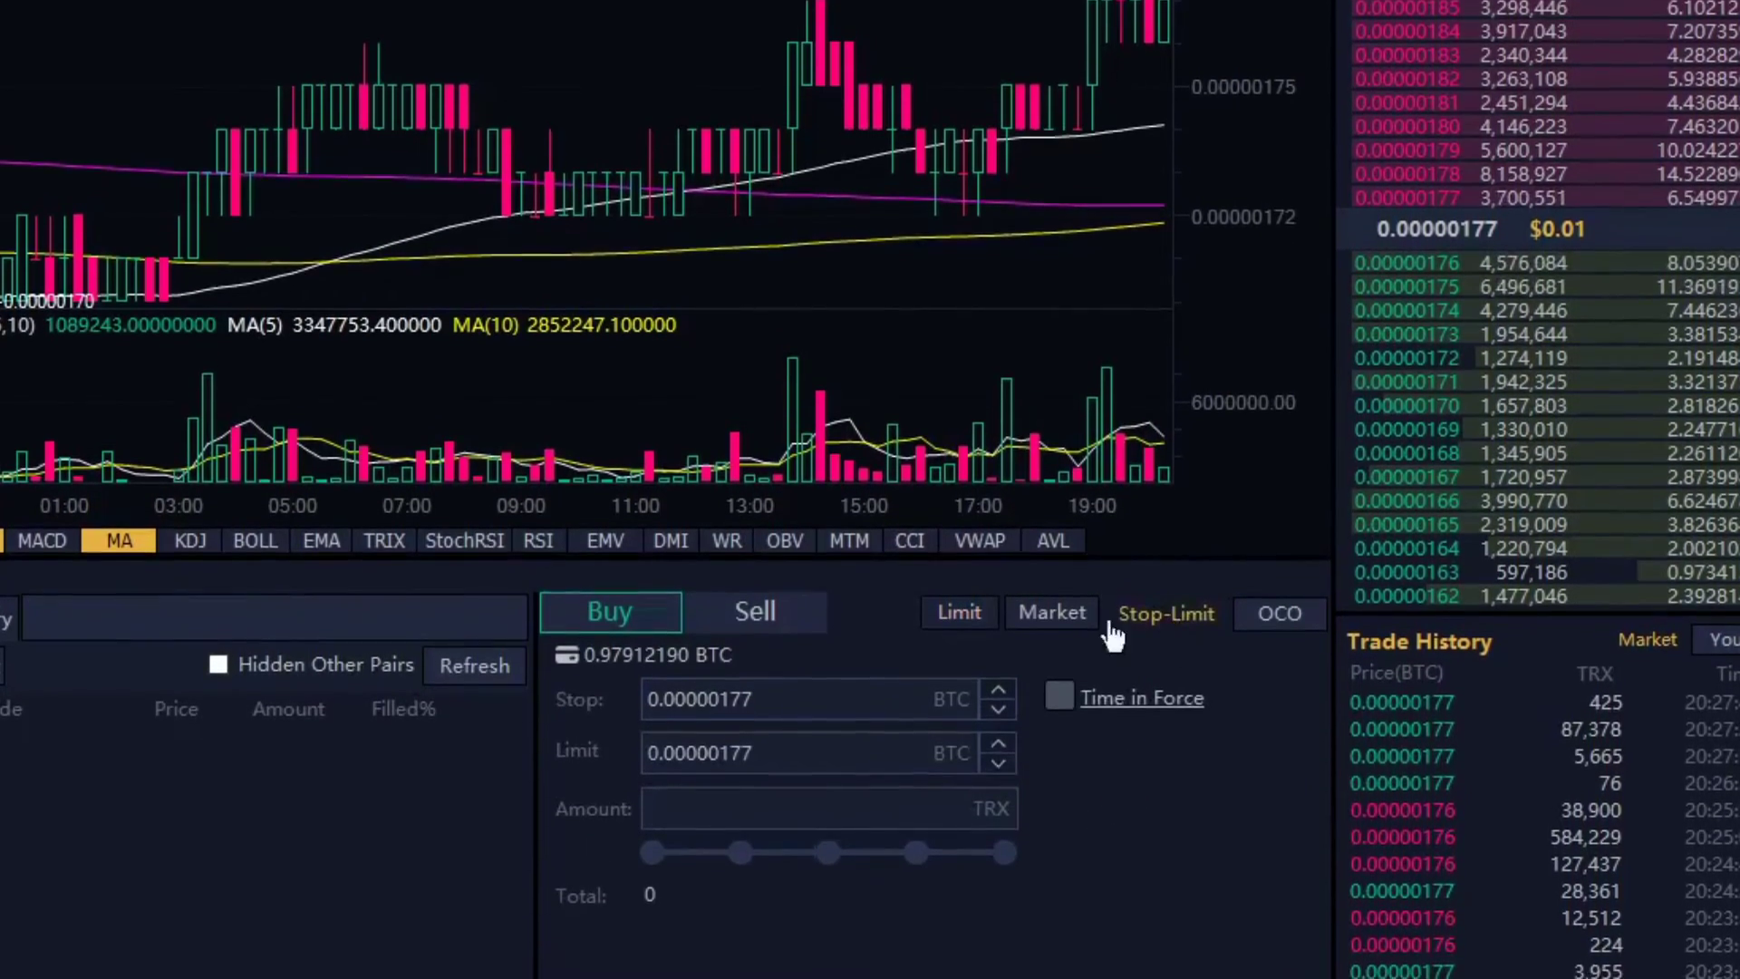
{"action": "left_click", "coordinate": [744, 585]}
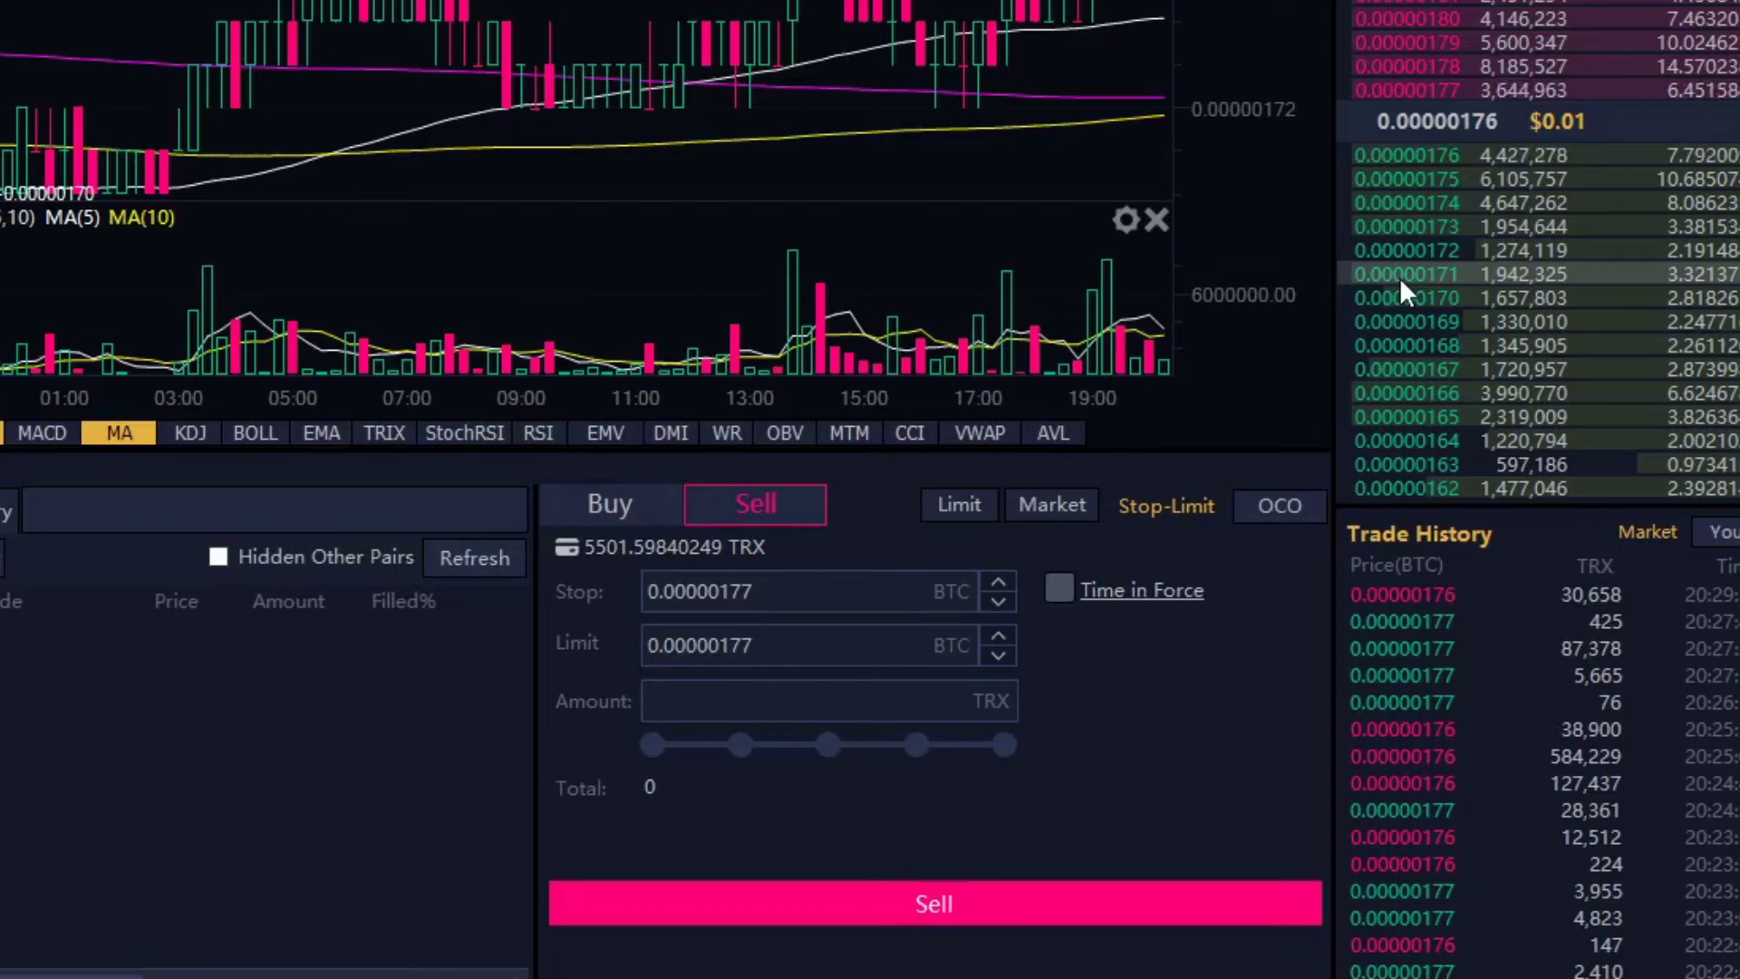
Step: Change the stop price to 0.00000171 BTC and delete the limit price's last digit
{"action": "left_click_drag", "start_coordinate": [756, 591], "coordinate": [738, 594]}
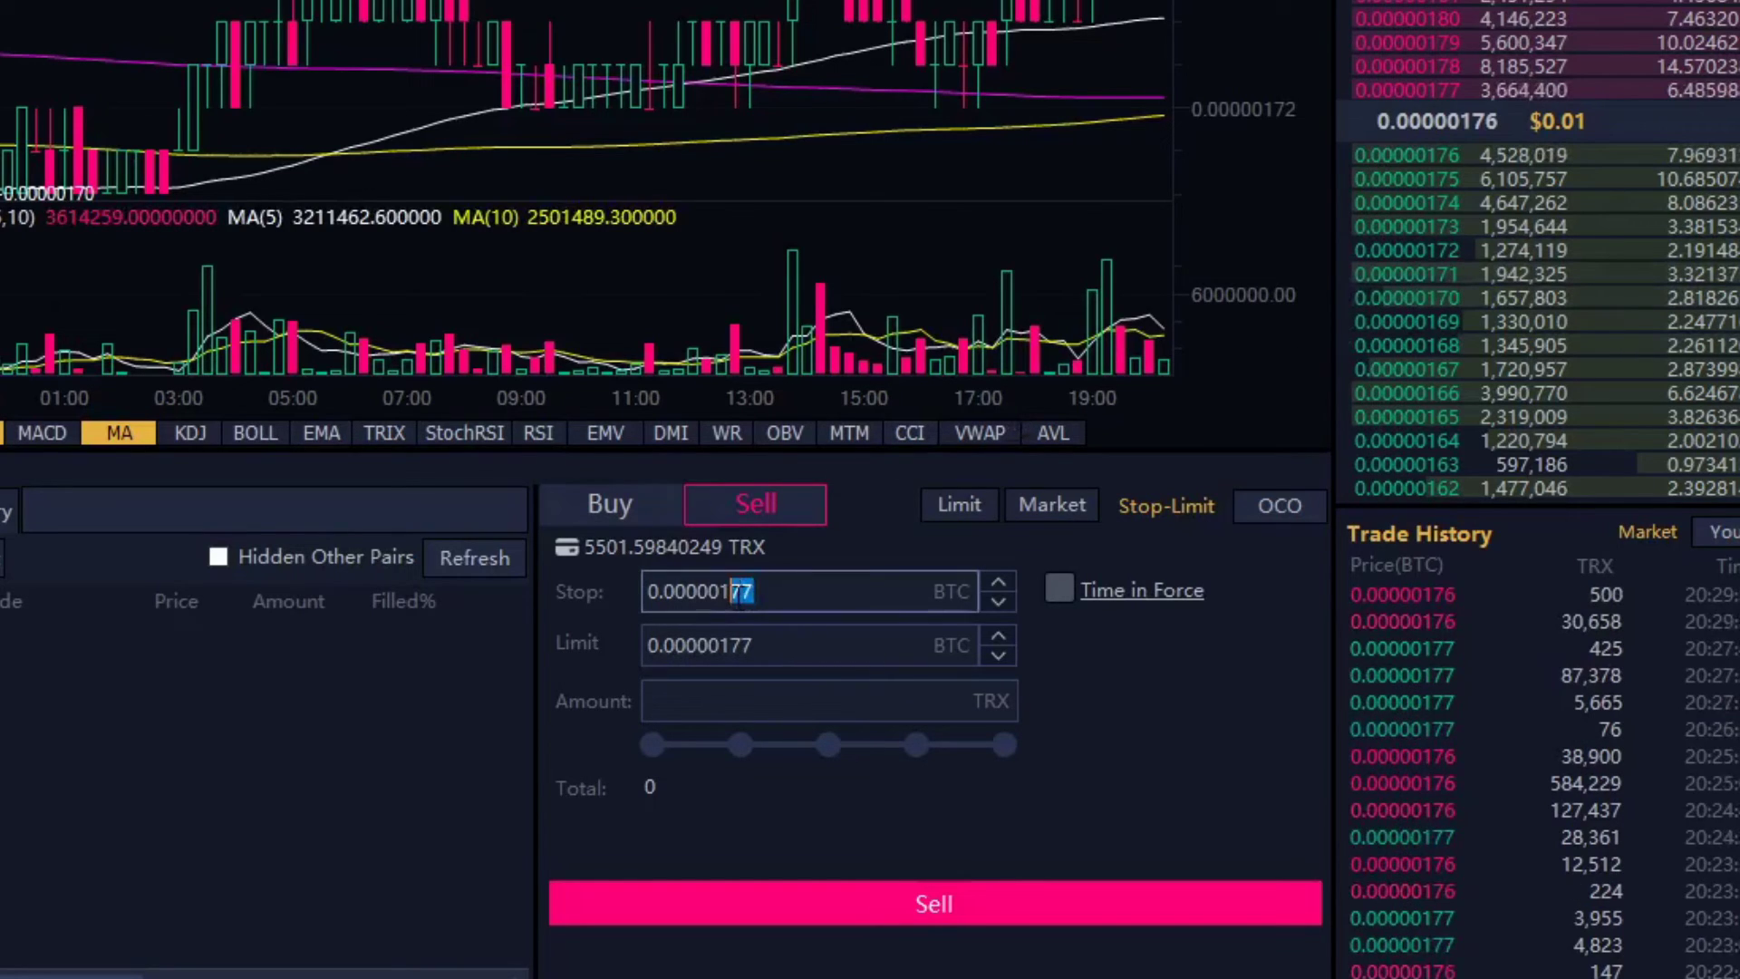
{"action": "type", "text": "1"}
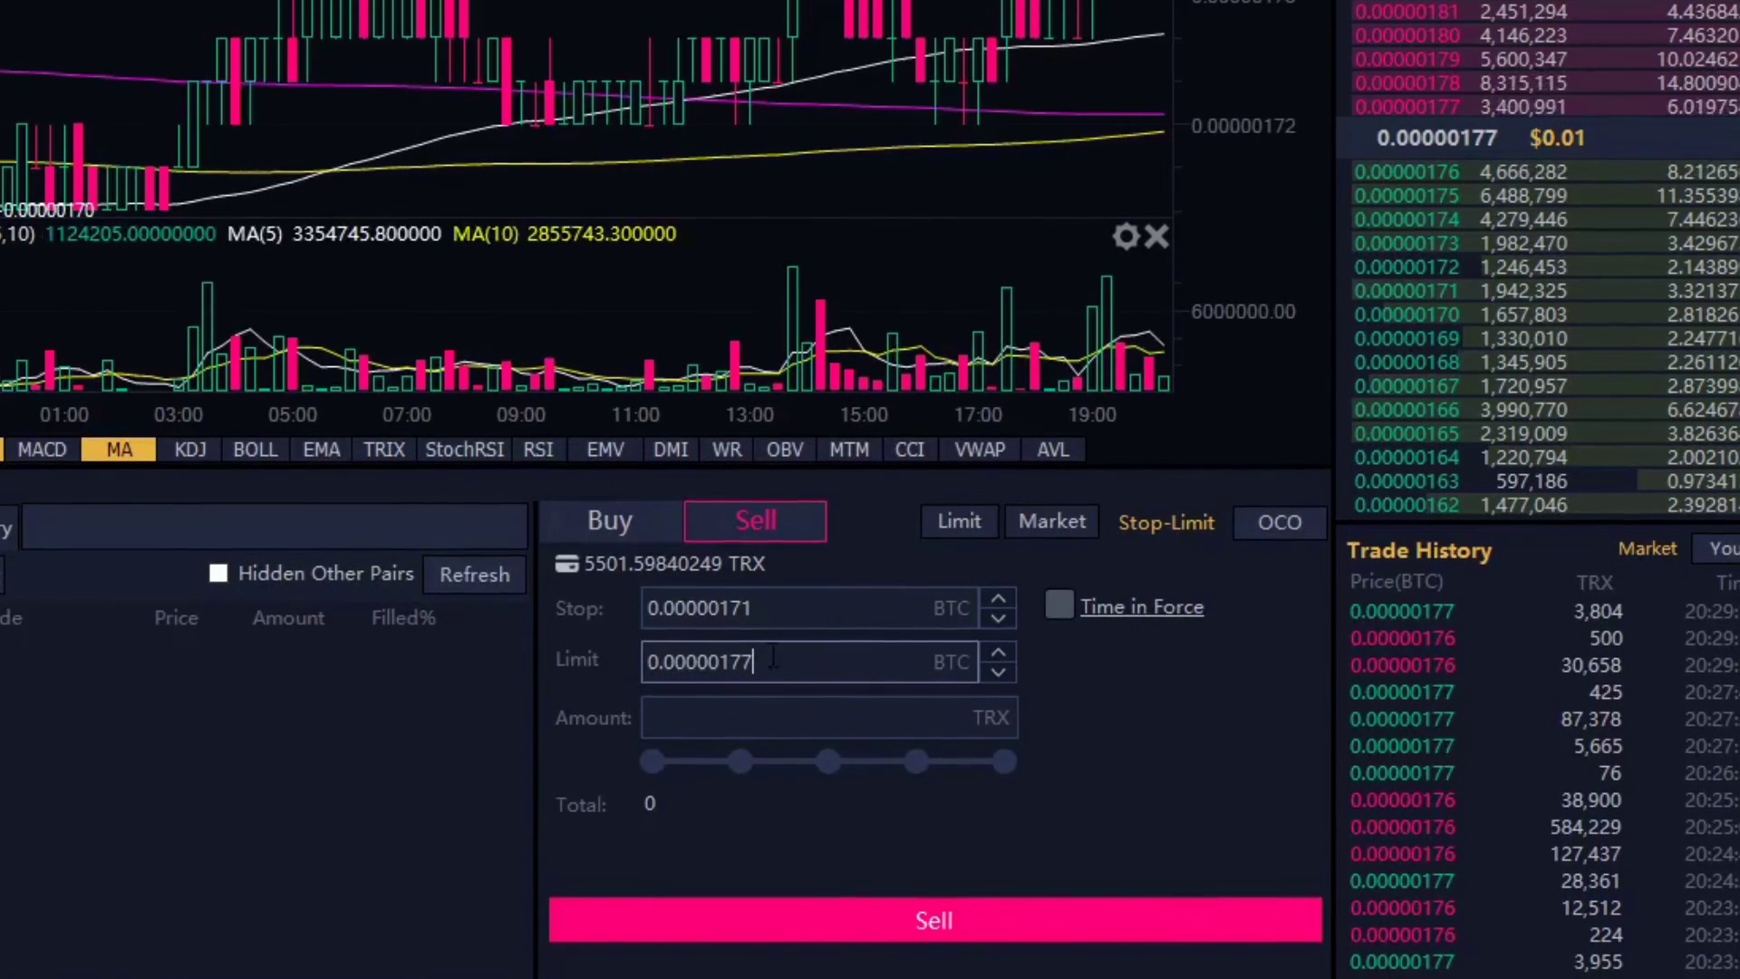
{"action": "left_click", "coordinate": [784, 656]}
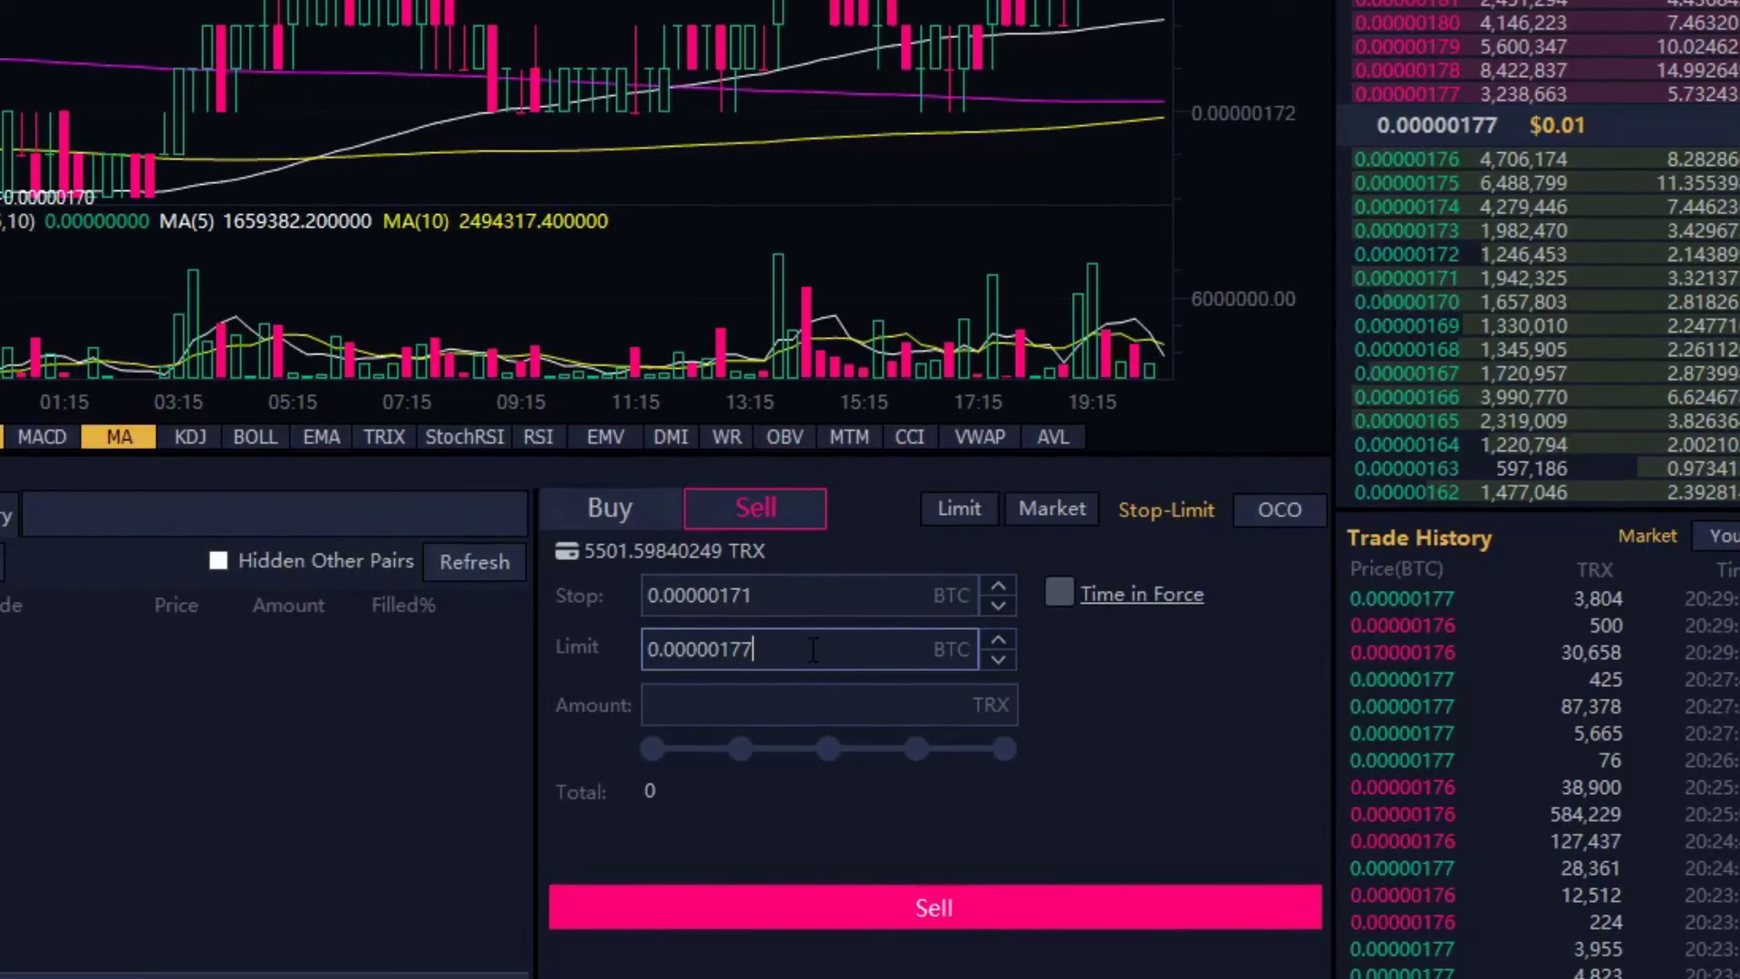
{"action": "key", "text": "BackSpace"}
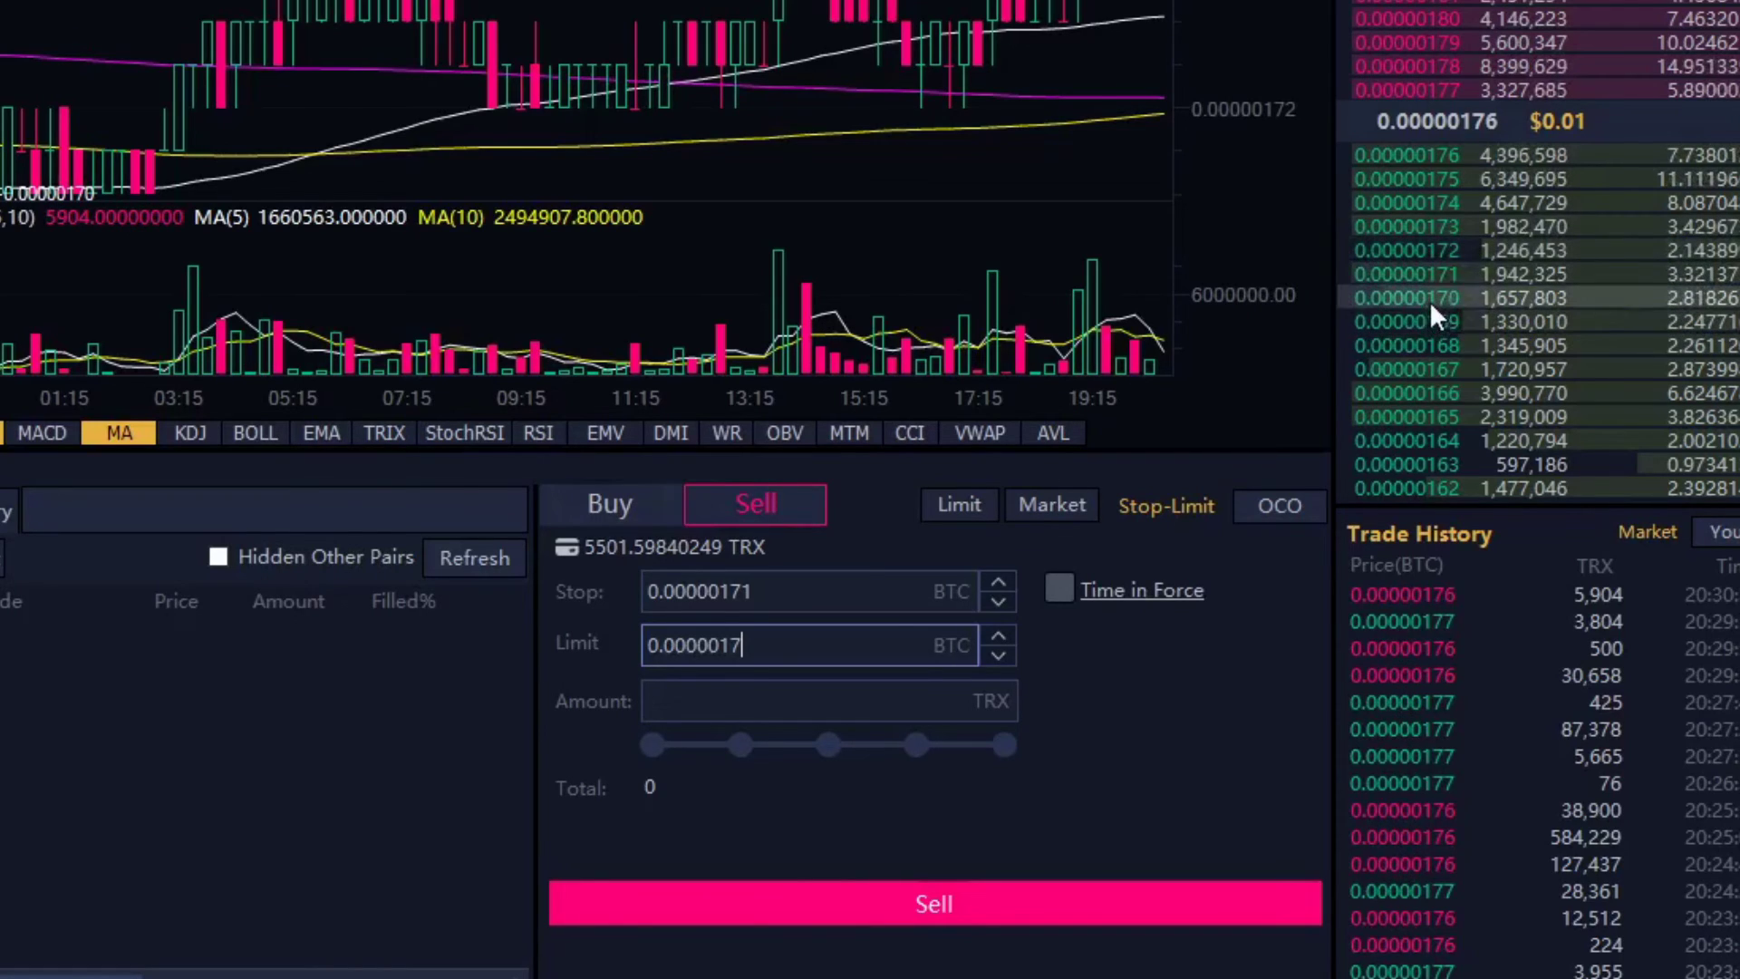
Step: Set the limit to 0.00000170 BTC and sell 50%, 2751 TRX, totalling 0.00467670 BTC
{"action": "left_click", "coordinate": [846, 657]}
{"action": "type", "text": "0"}
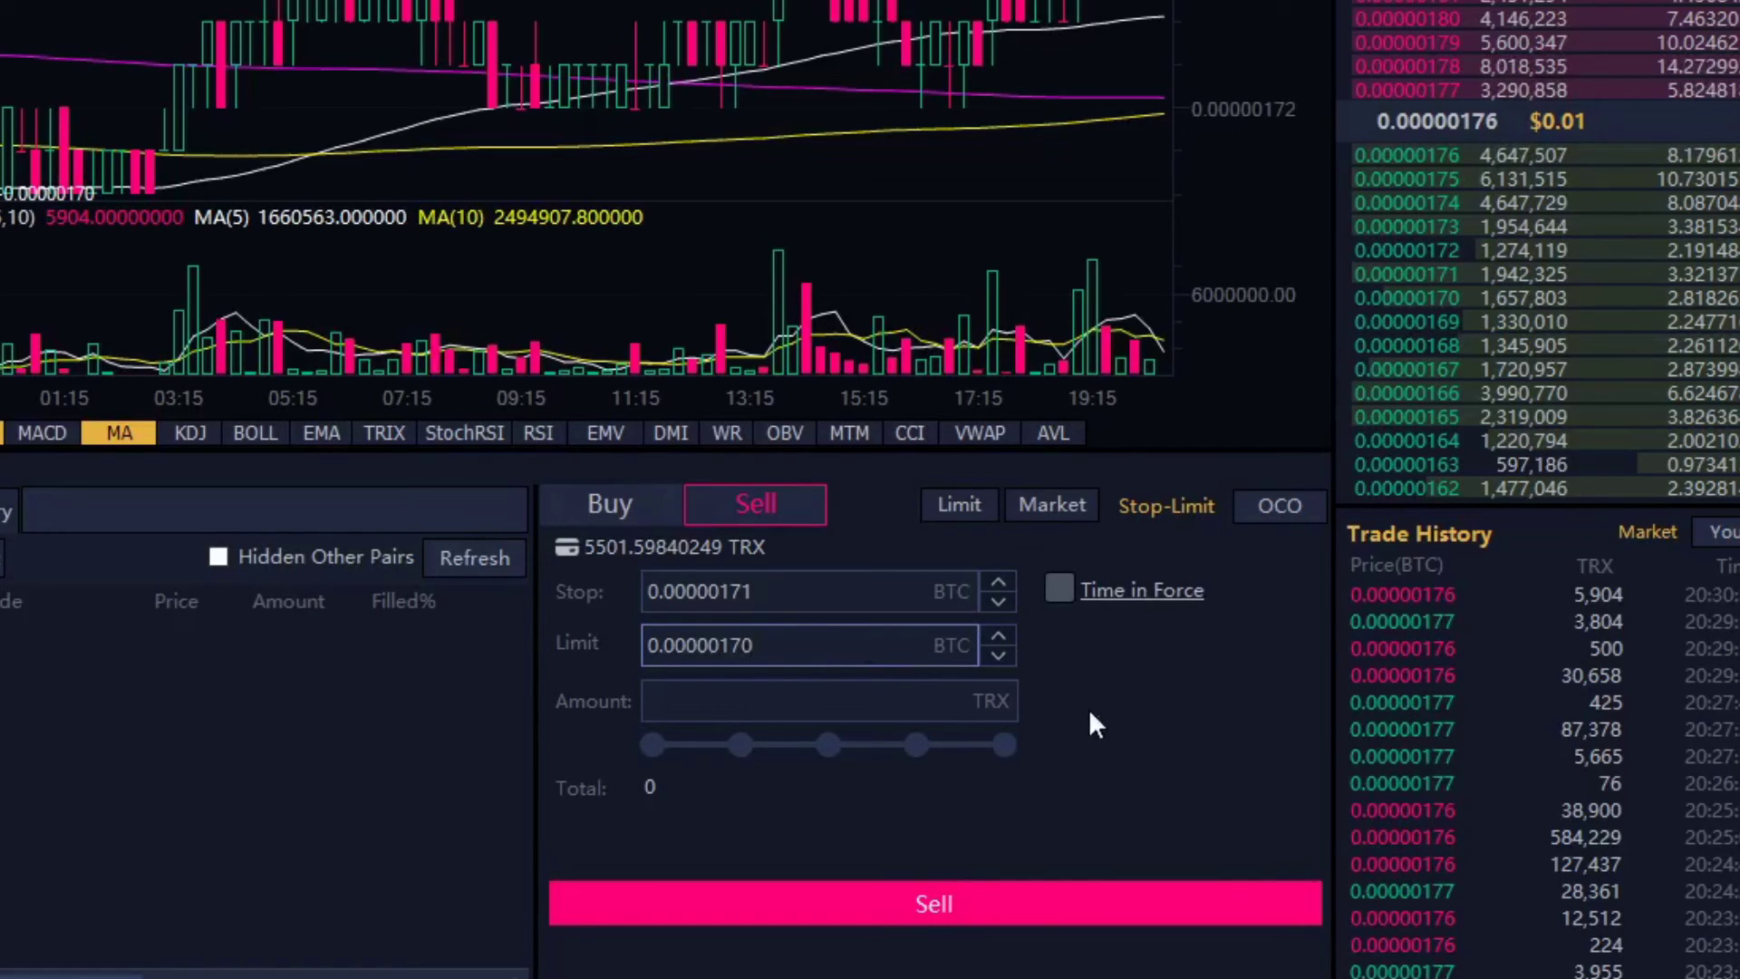
{"action": "left_click", "coordinate": [828, 751]}
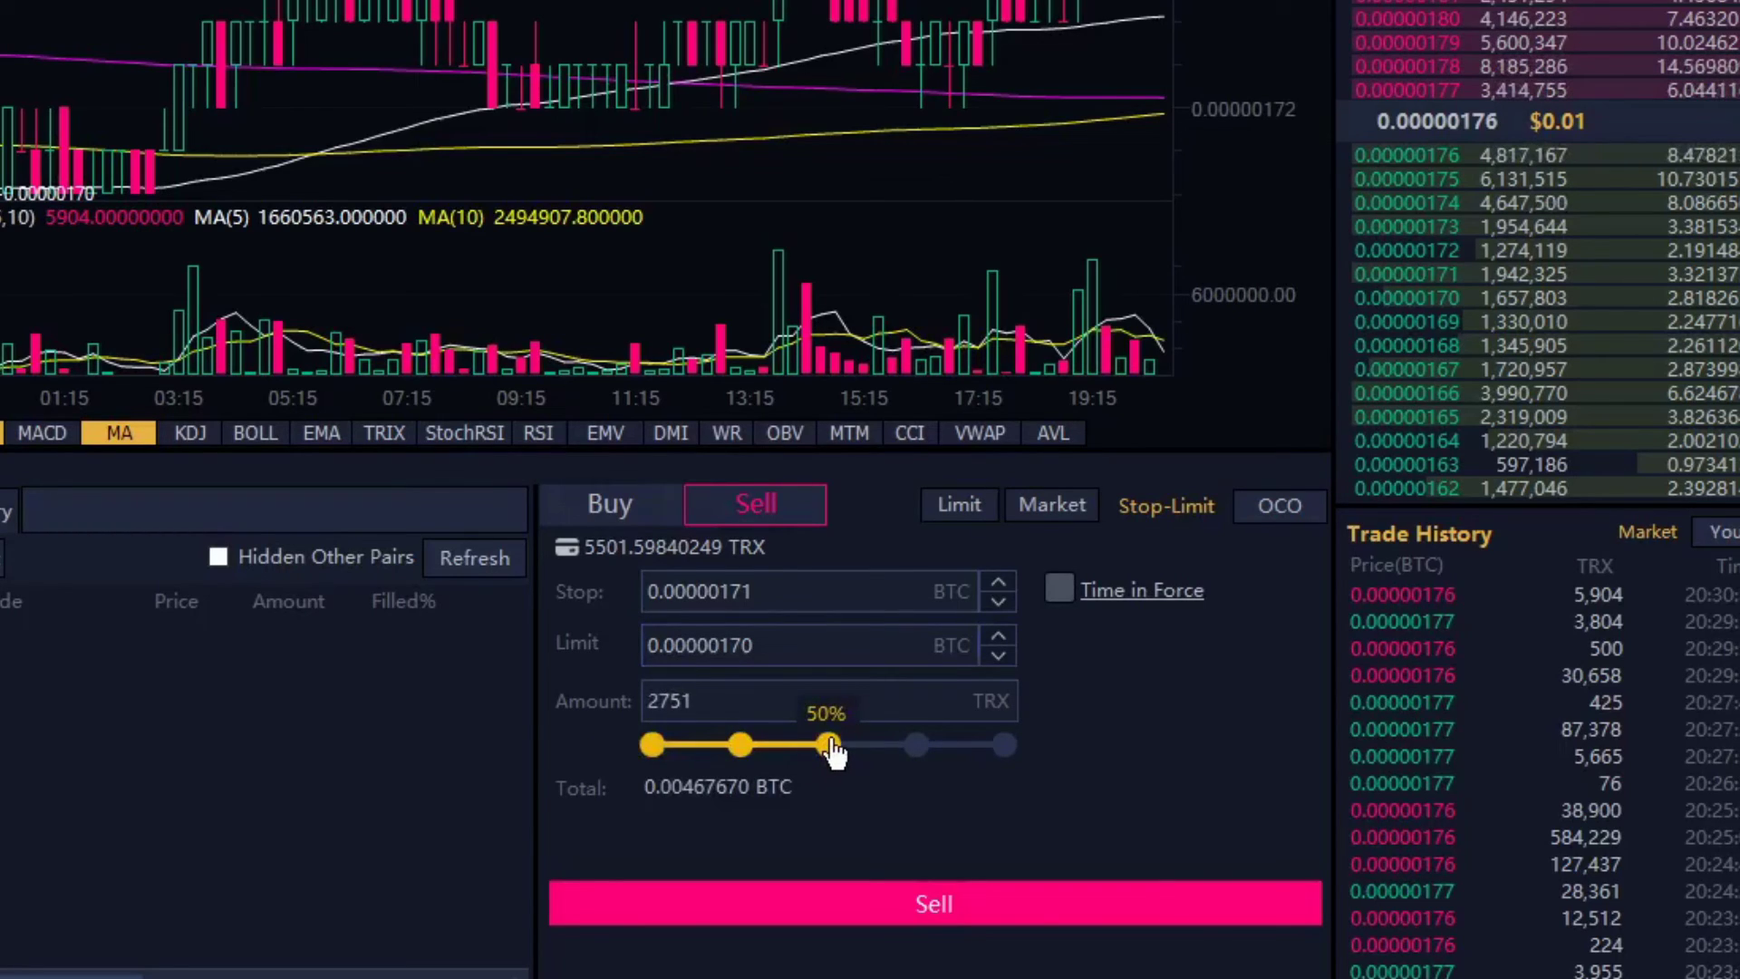
{"action": "left_click", "coordinate": [754, 645]}
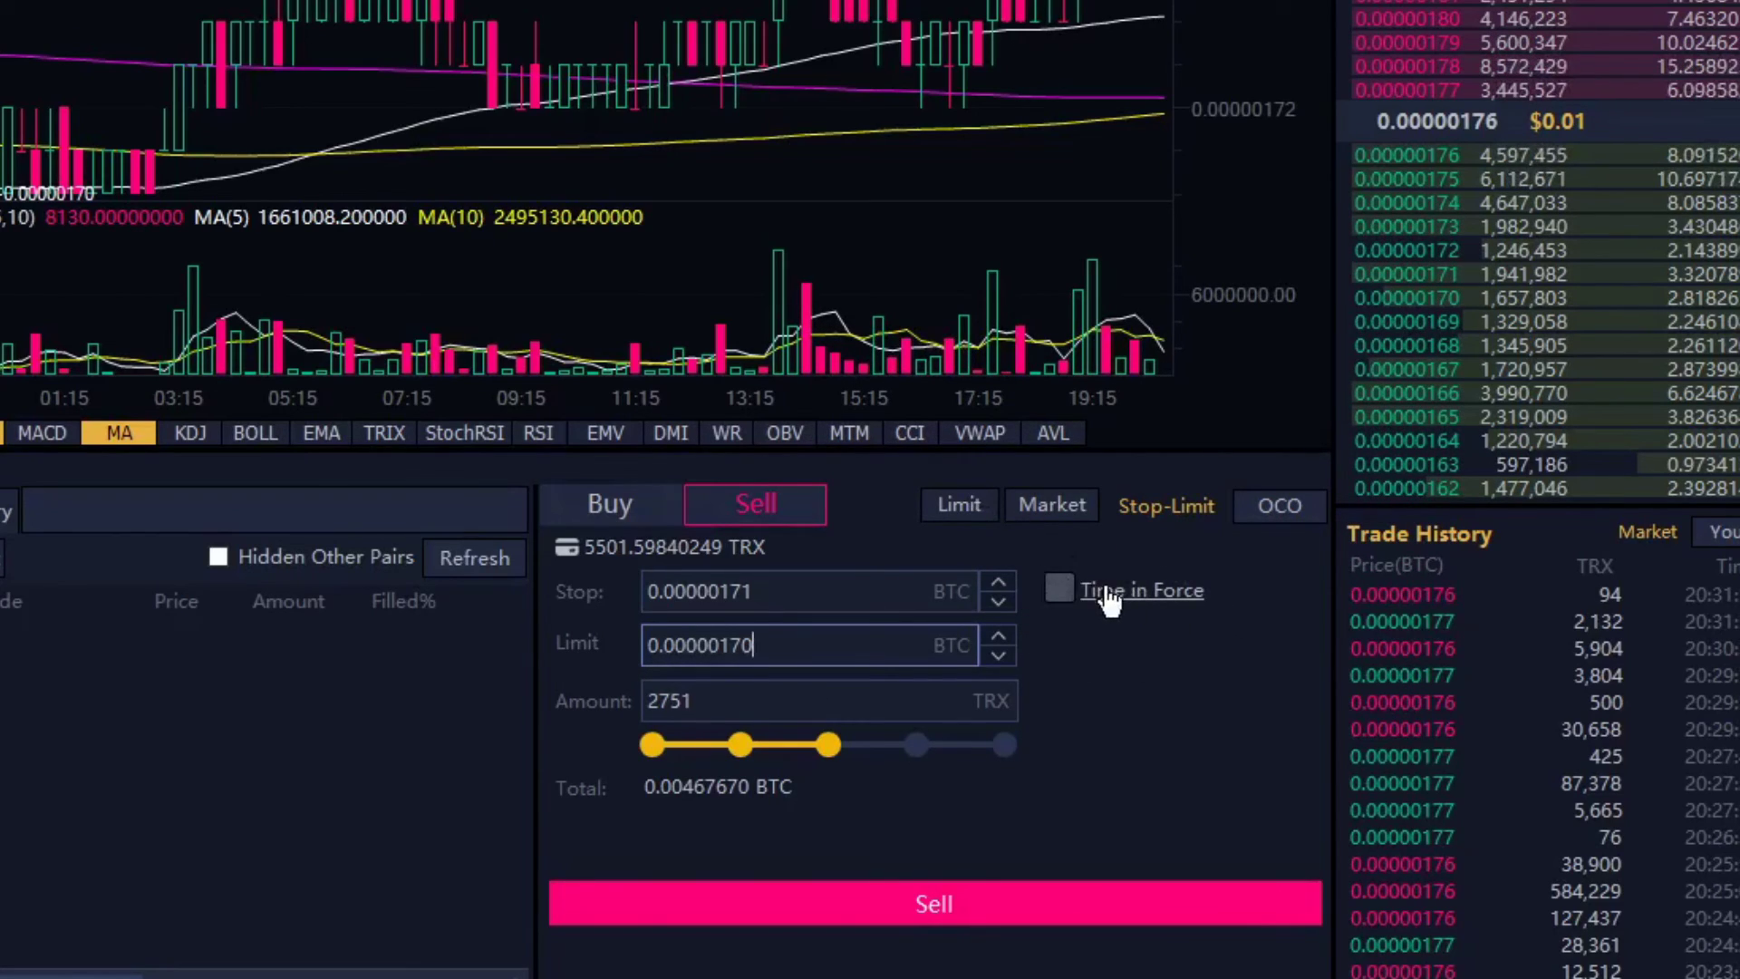
{"action": "mouse_move", "coordinate": [1110, 598]}
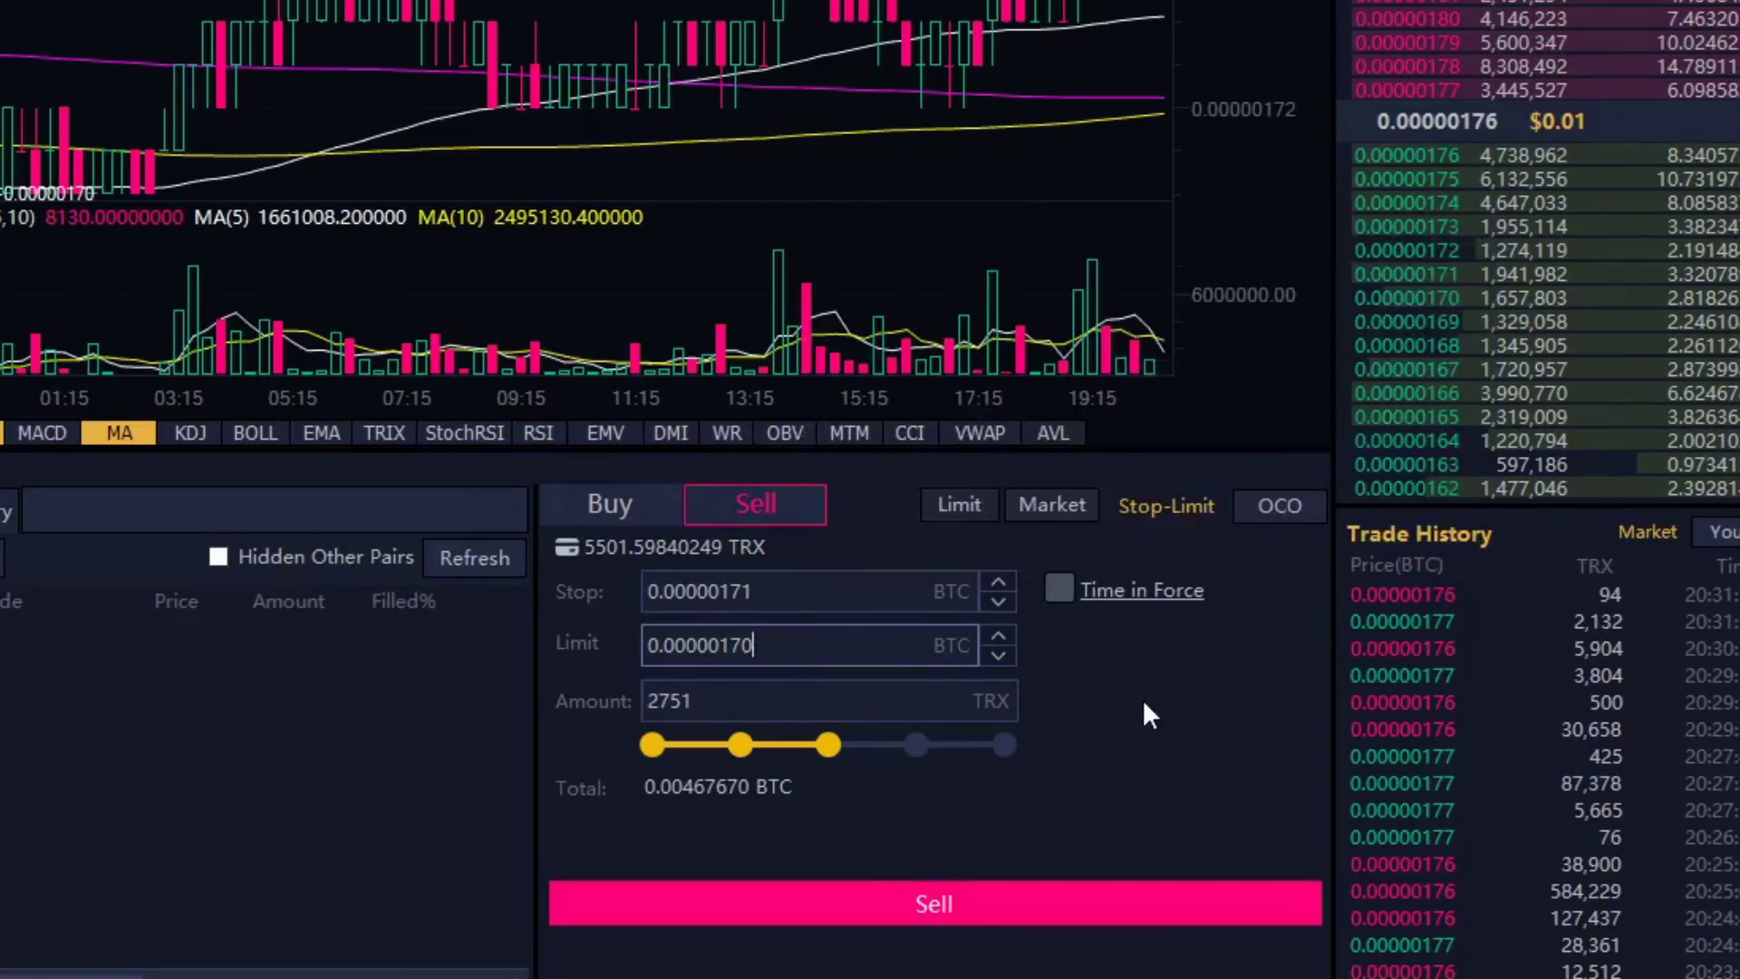
Step: Reset the Stop-Limit form and switch to OCO, with price, stop and limit at 0.00000176 BTC
{"action": "left_click", "coordinate": [1174, 508]}
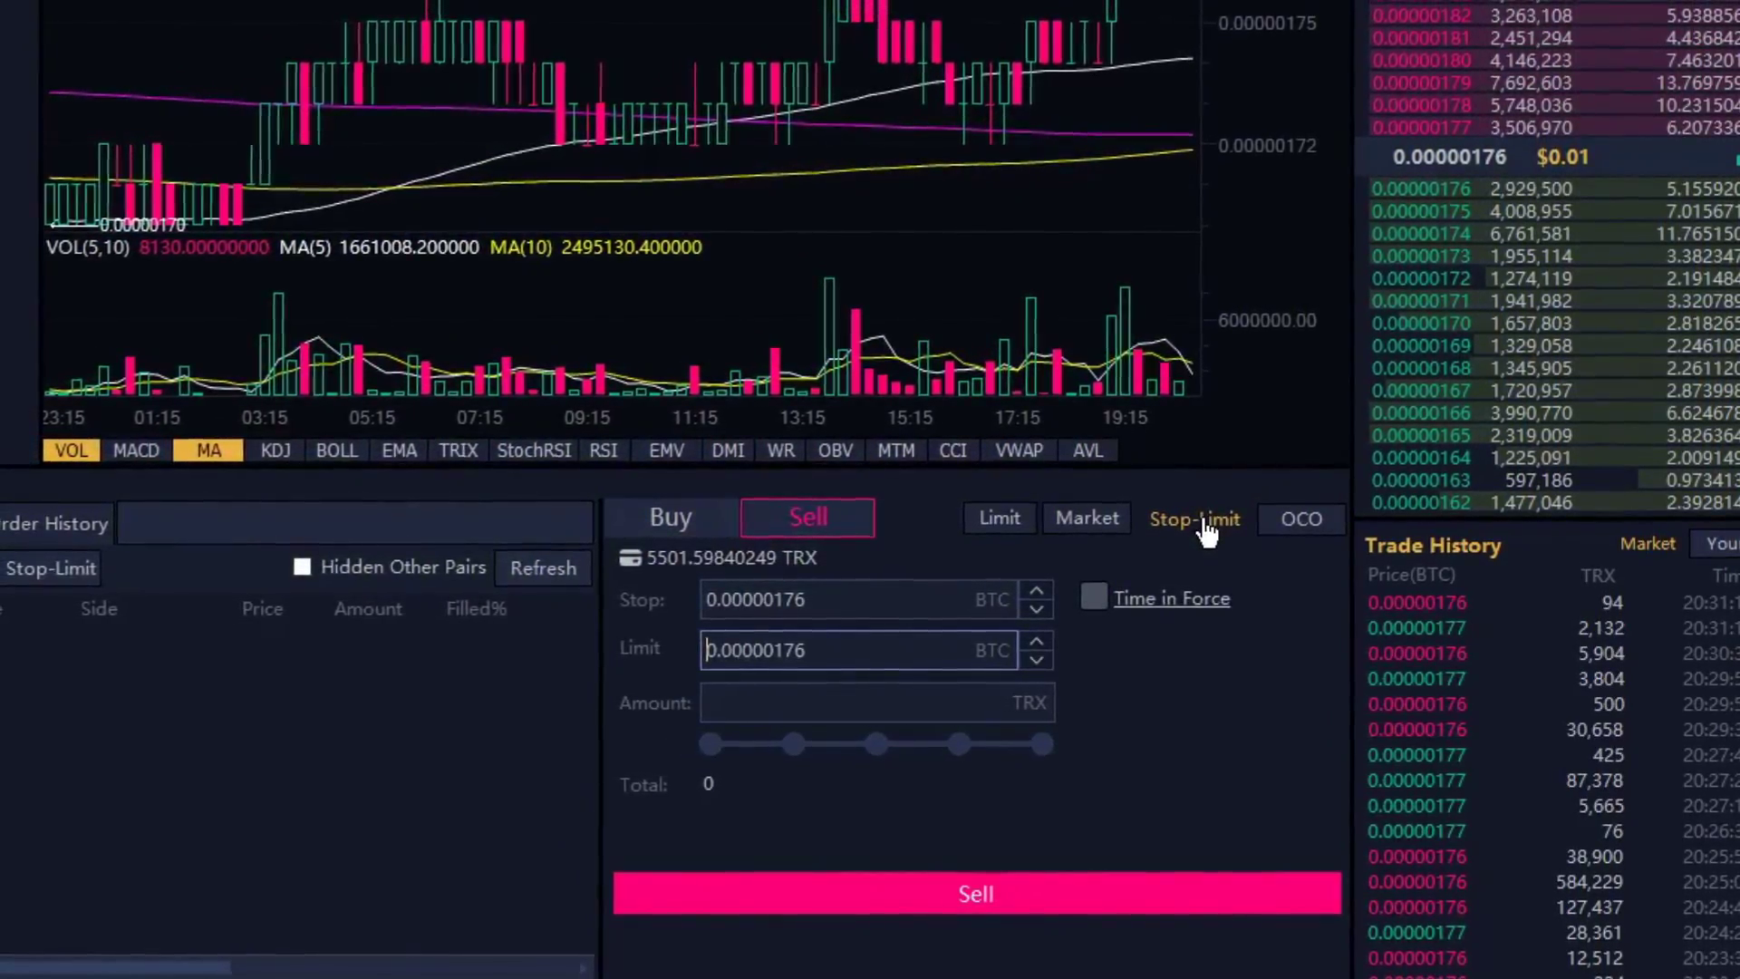
{"action": "left_click", "coordinate": [1312, 526]}
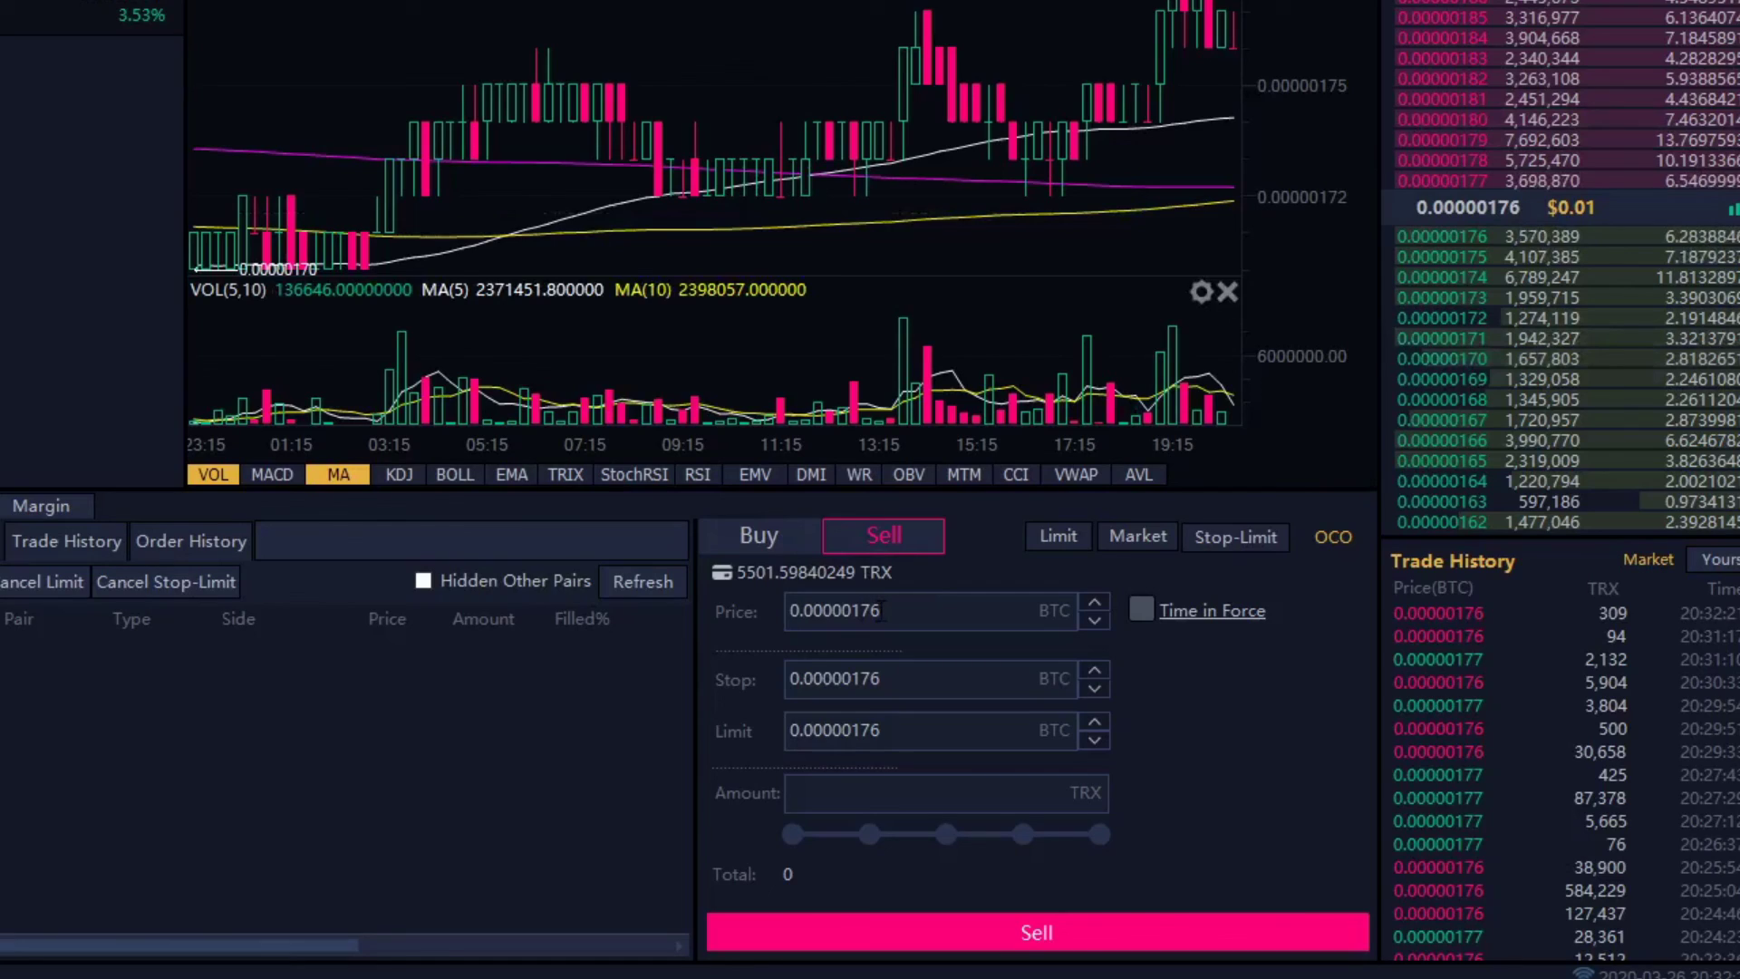
Step: Enter OCO price 0.00000185, stop 0.00000171 and limit 0.00000170 BTC
{"action": "left_click_drag", "start_coordinate": [862, 611], "coordinate": [895, 614]}
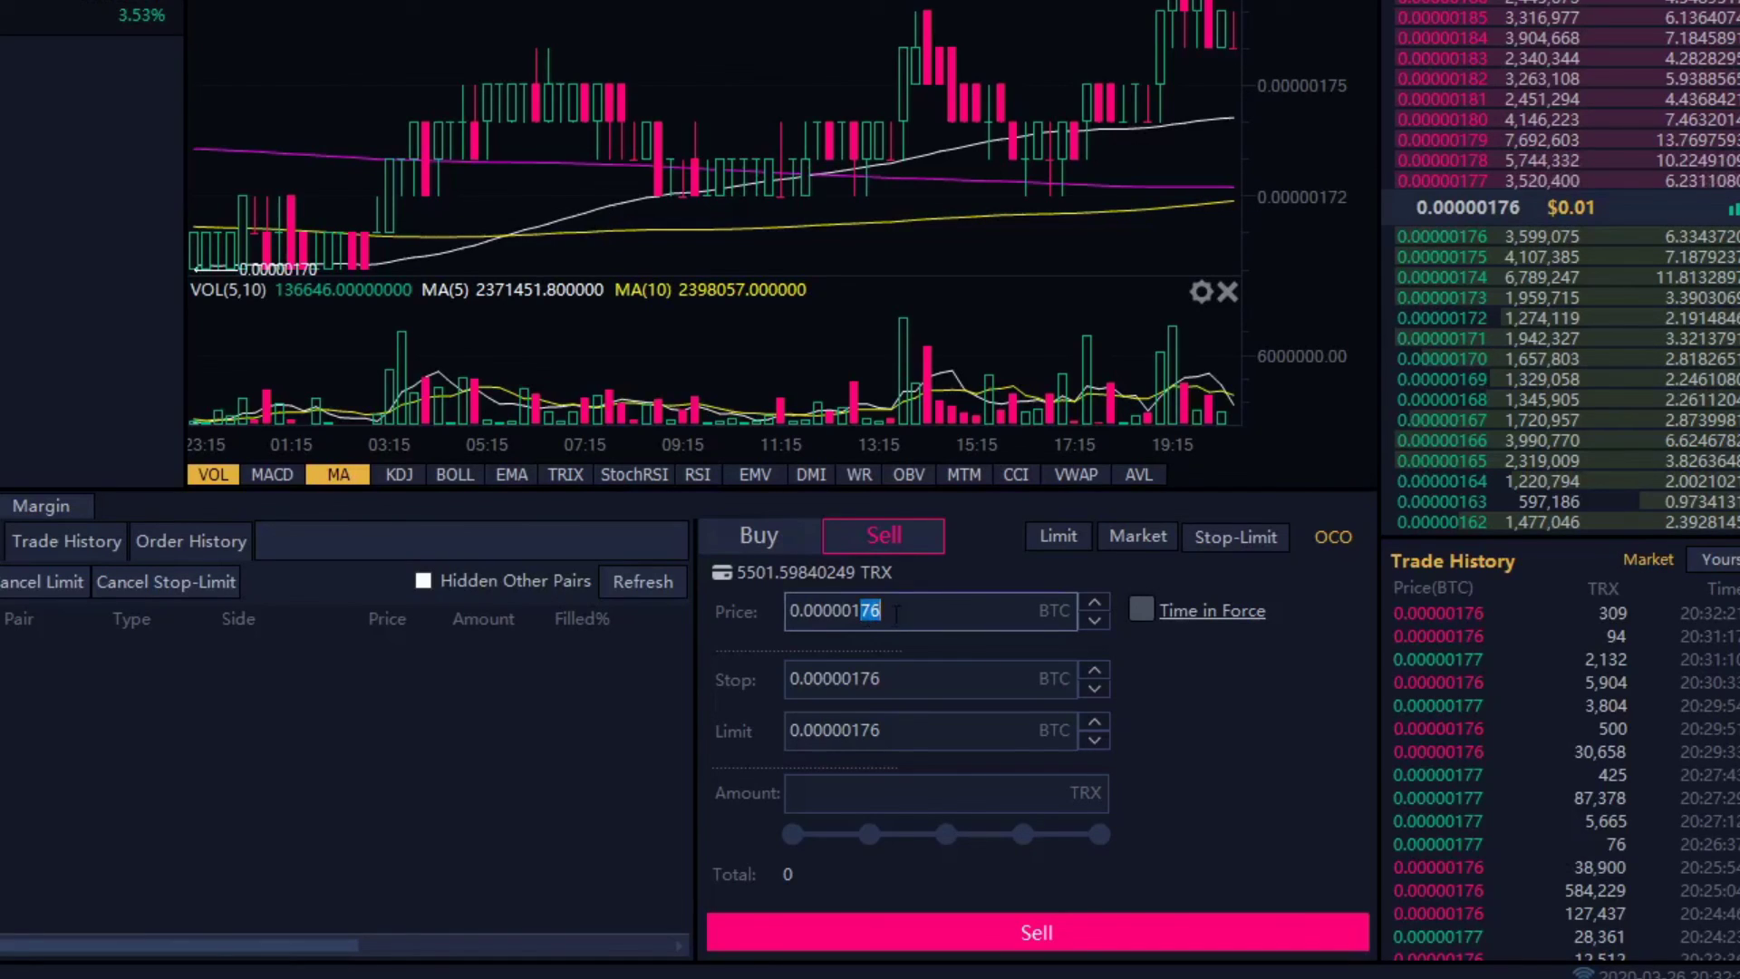
{"action": "type", "text": "85"}
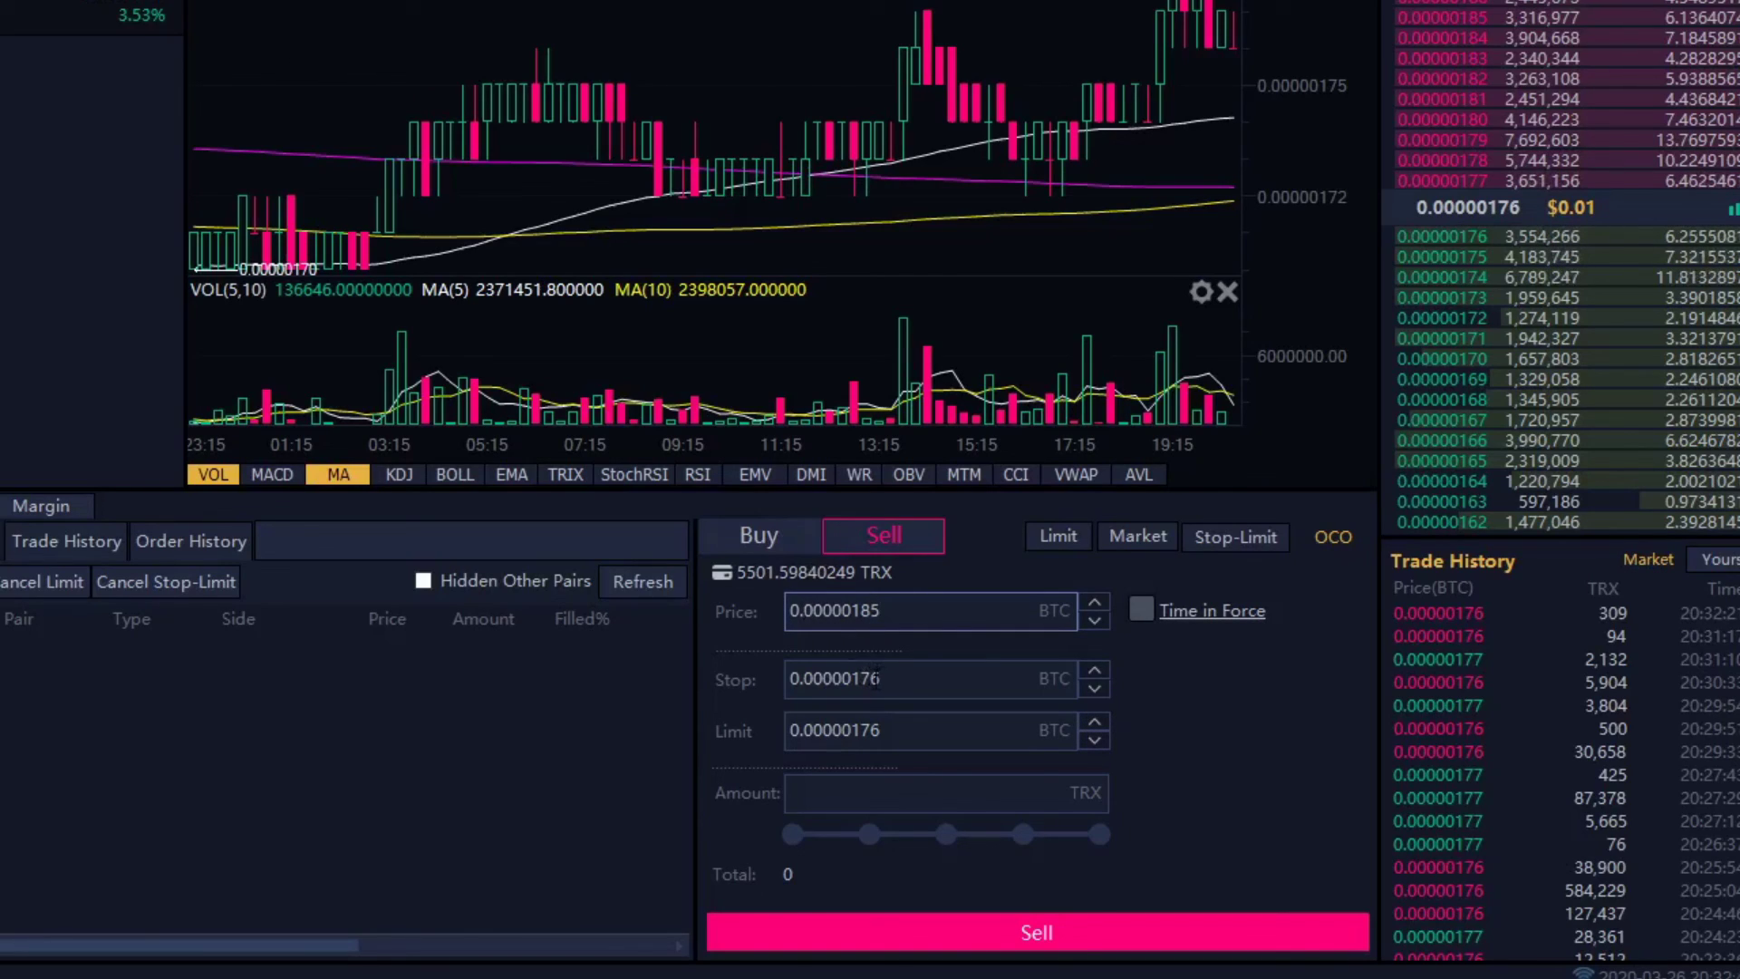
{"action": "left_click_drag", "start_coordinate": [871, 680], "coordinate": [918, 689]}
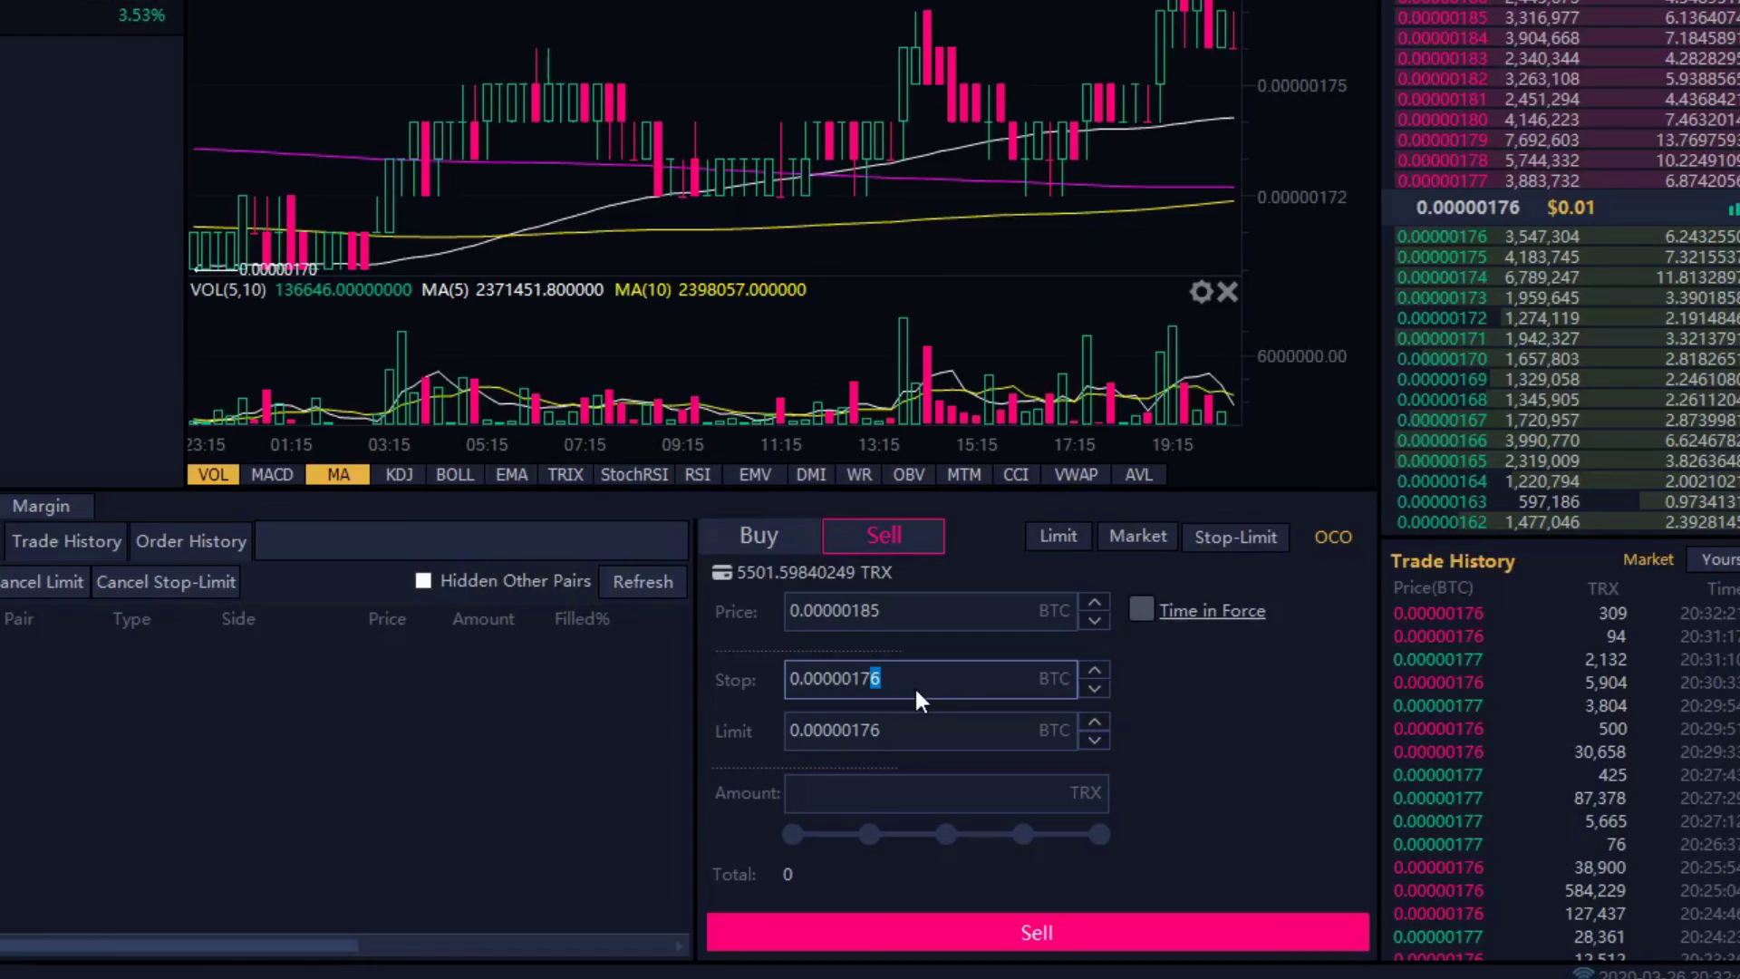
{"action": "type", "text": "1"}
{"action": "left_click", "coordinate": [913, 734]}
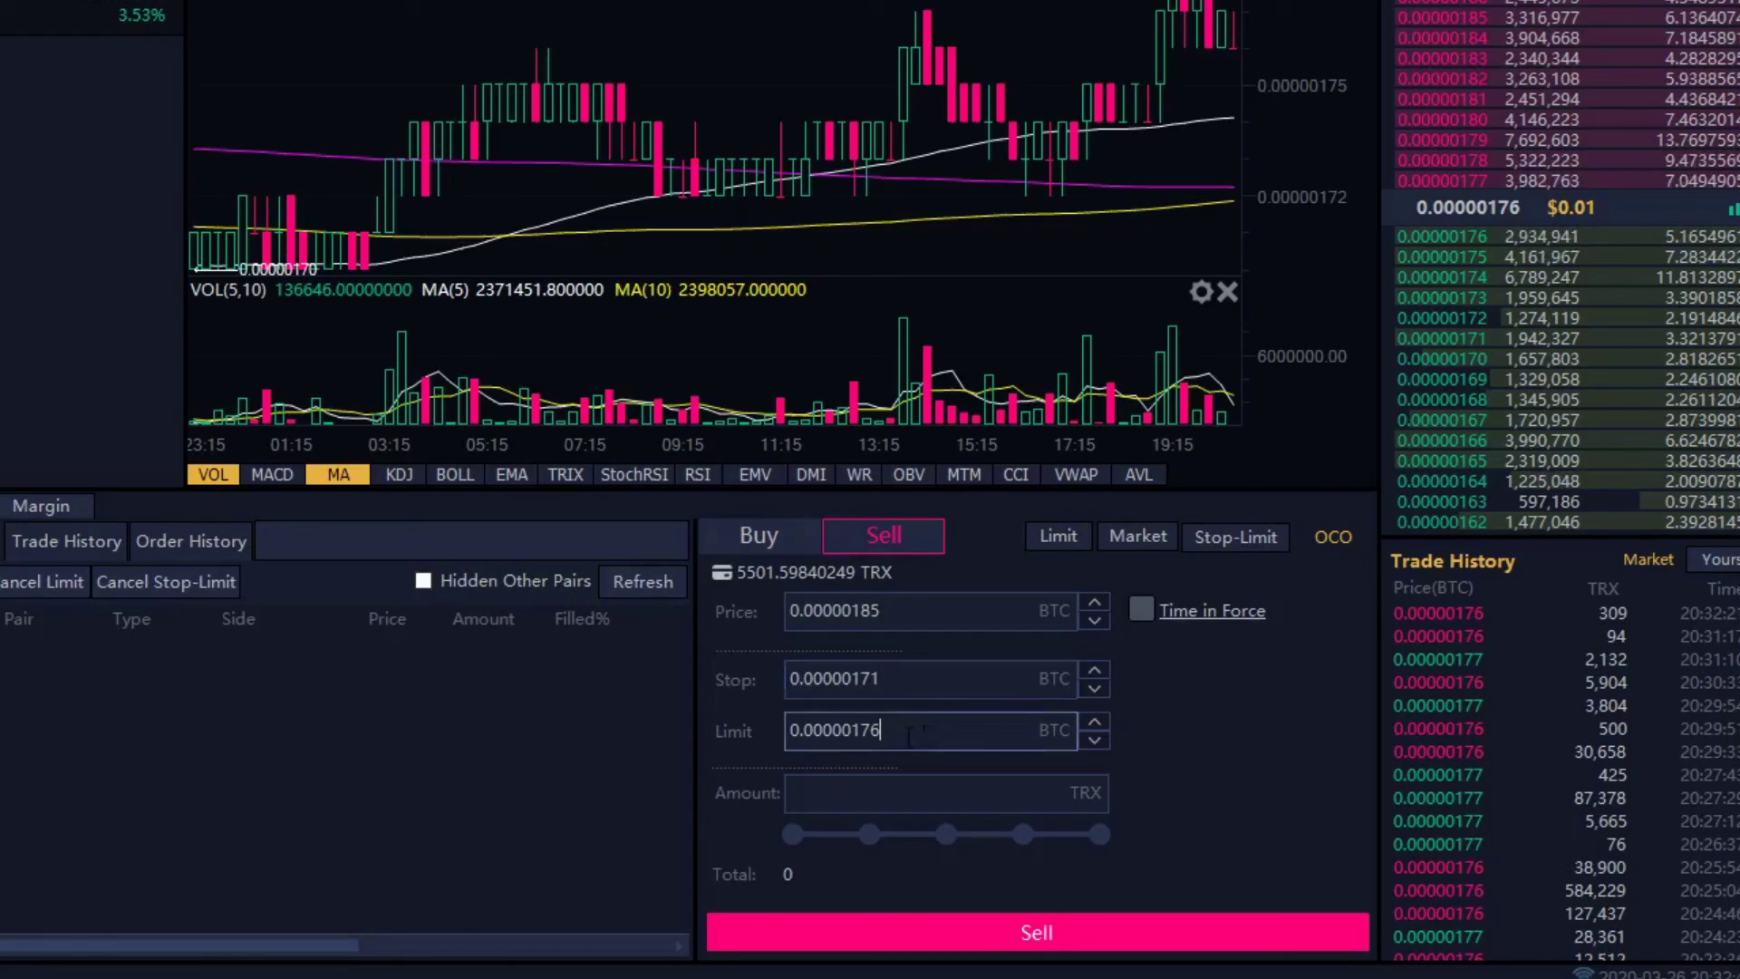
{"action": "key", "text": "shift+Left"}
{"action": "type", "text": "0"}
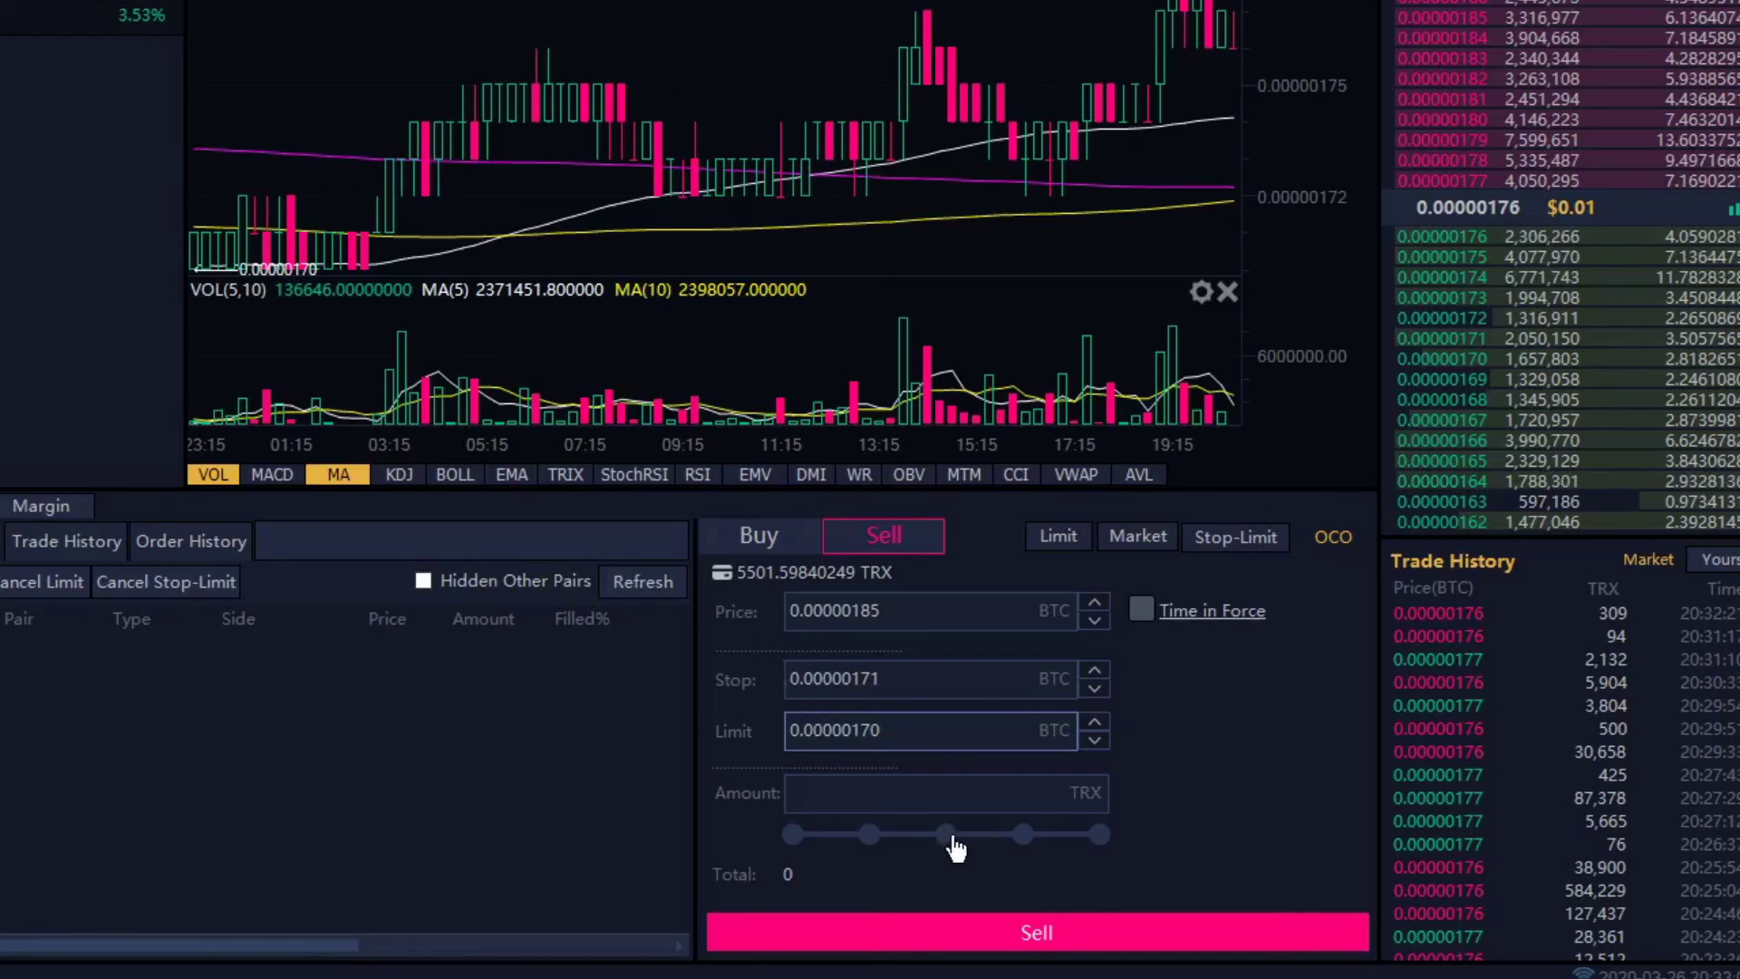
Step: Set the OCO sell amount to the full 5501 TRX, then switch the form to Buy
{"action": "left_click", "coordinate": [1102, 839]}
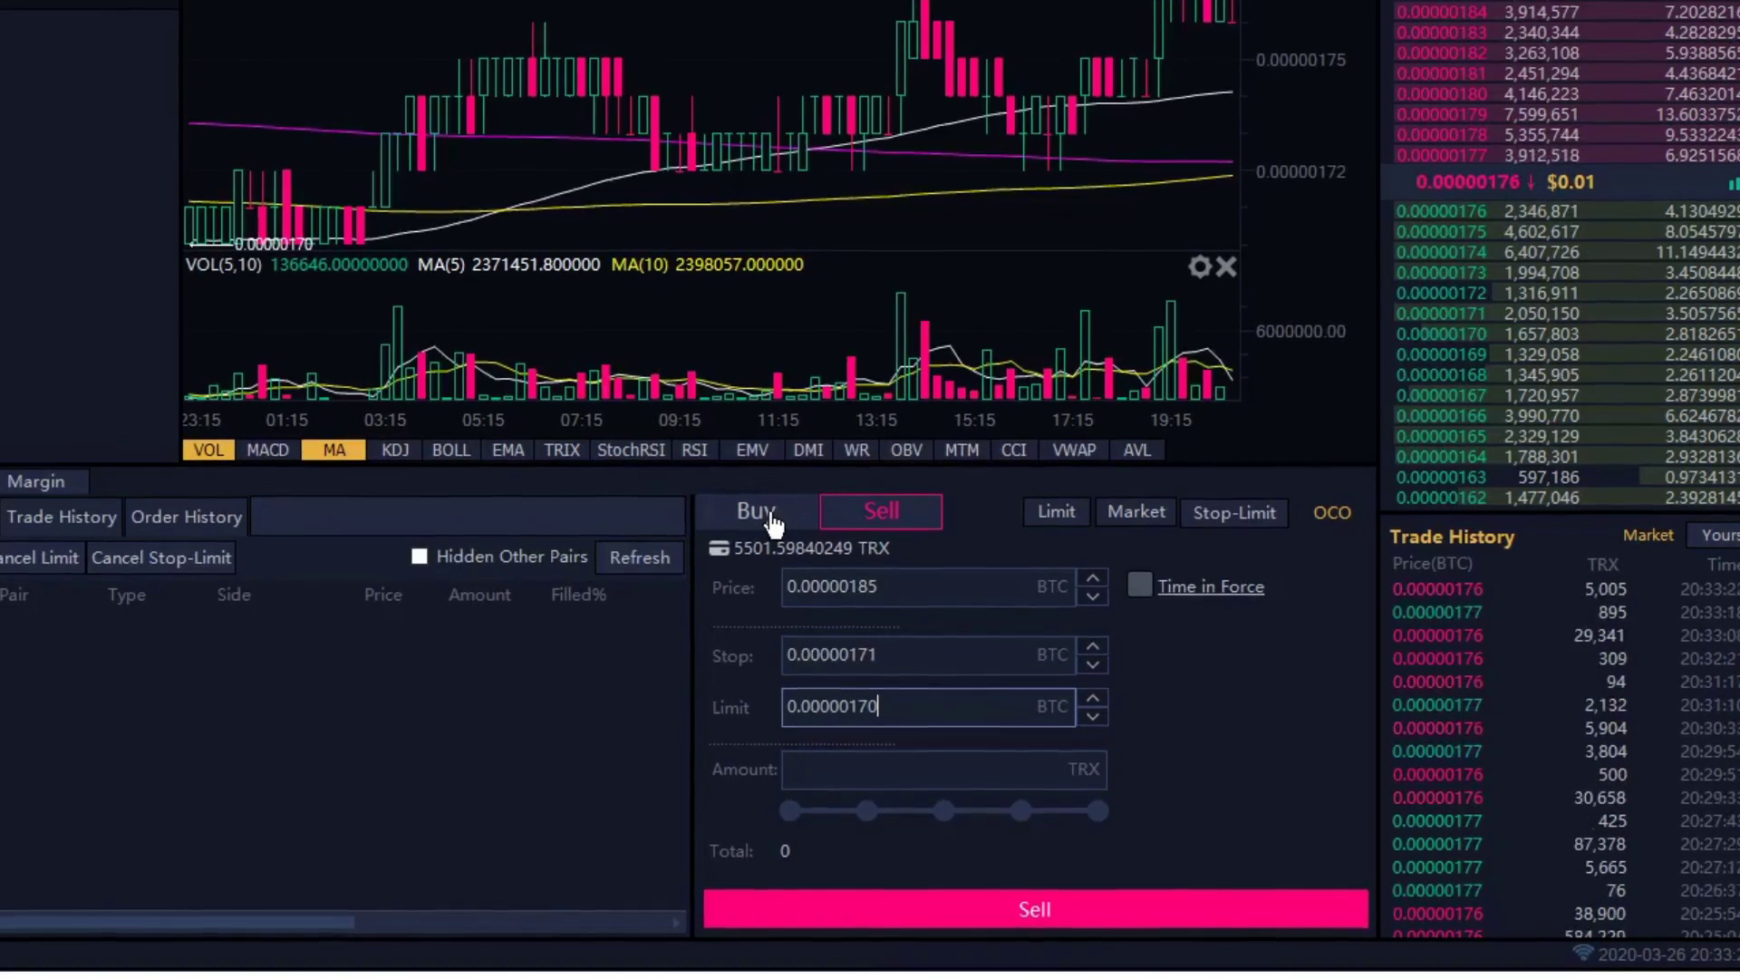
{"action": "left_click", "coordinate": [776, 542]}
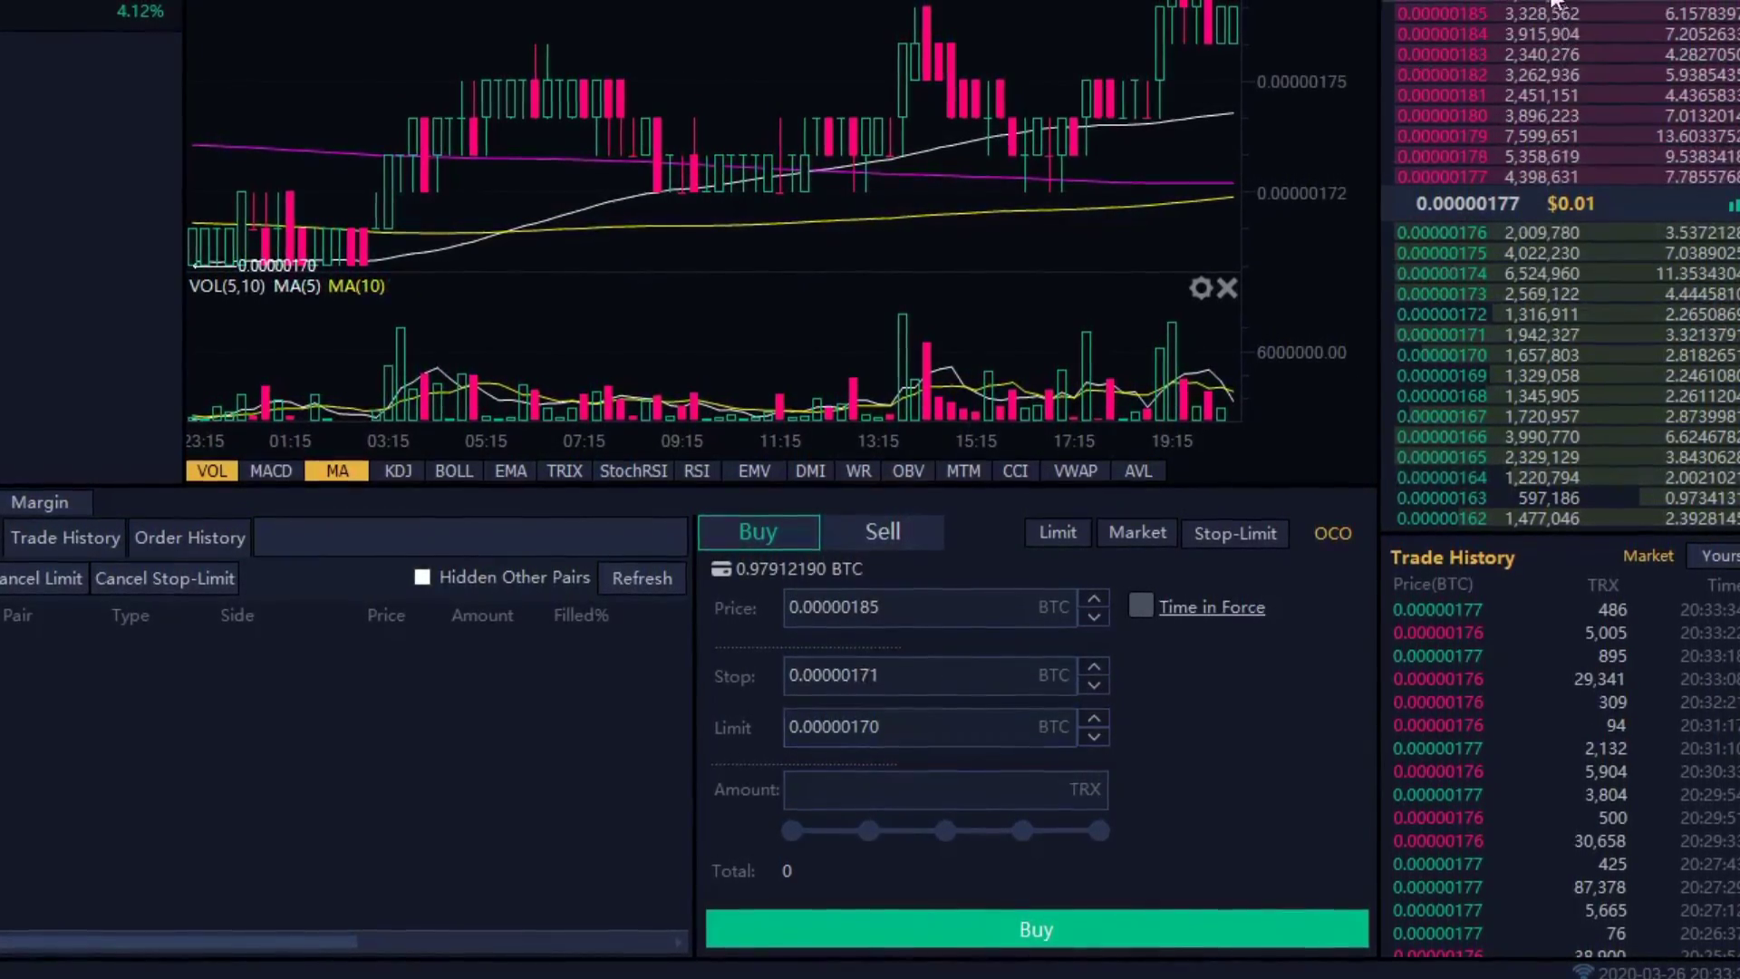
{"action": "left_click", "coordinate": [300, 689]}
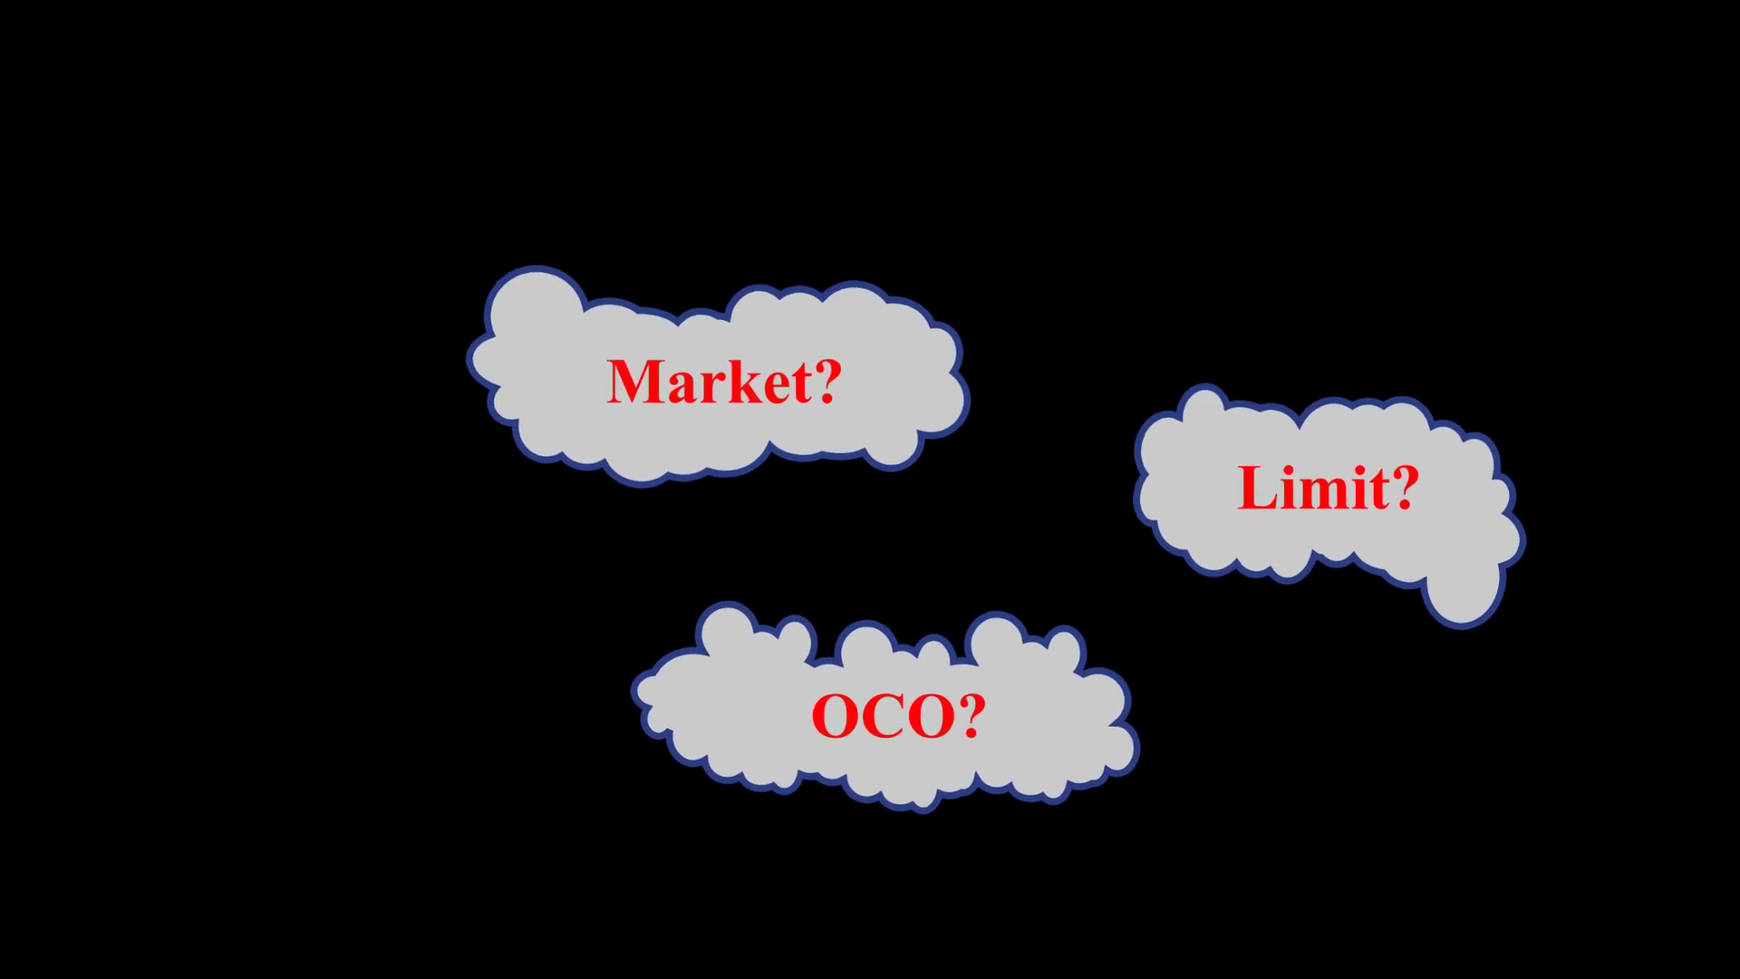